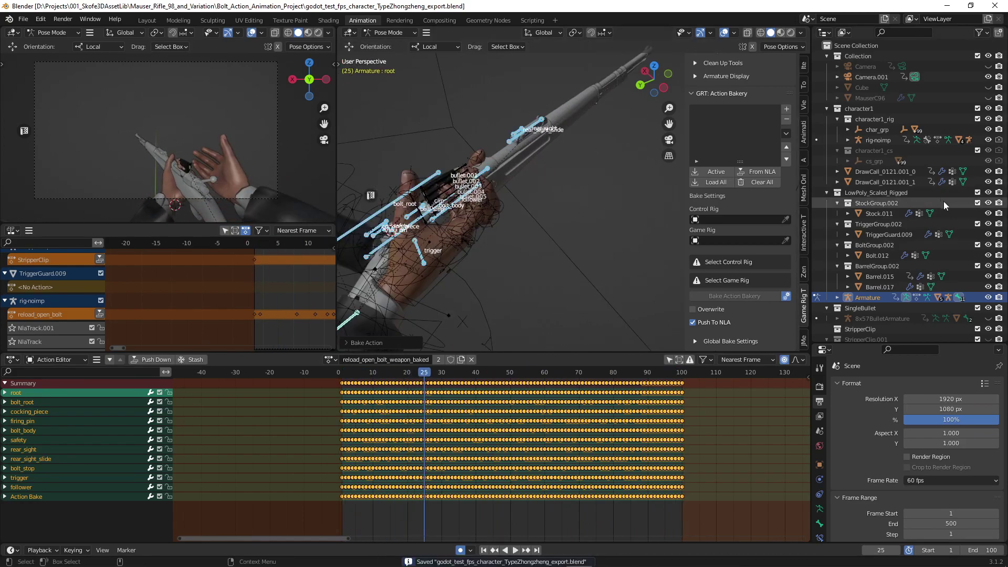
Step: Select every object in the LowPoly_Scaled_Rigged collection, then the bolt_root bone
click(872, 193)
right_click(872, 192)
click(804, 191)
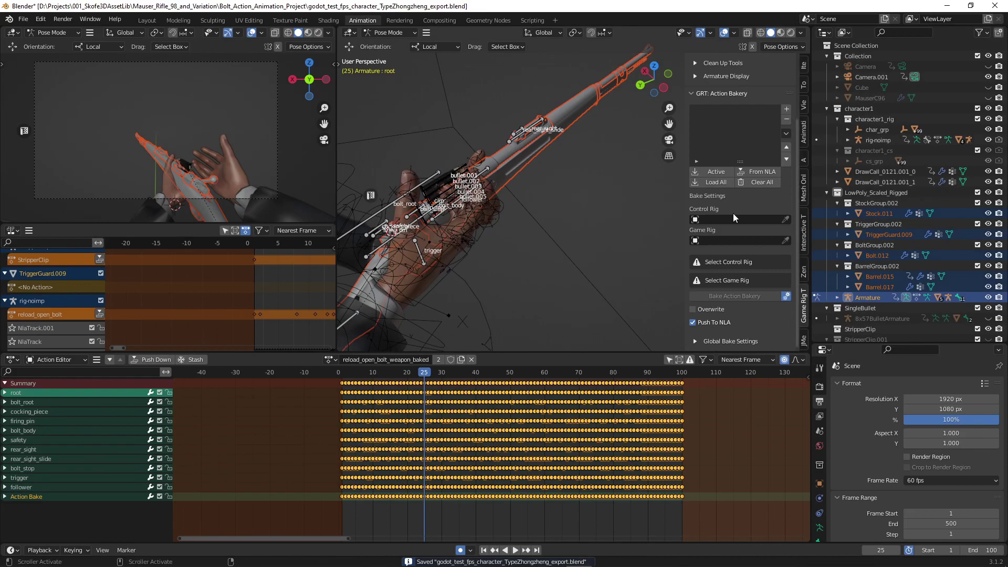
middle_drag(546, 170, 469, 201)
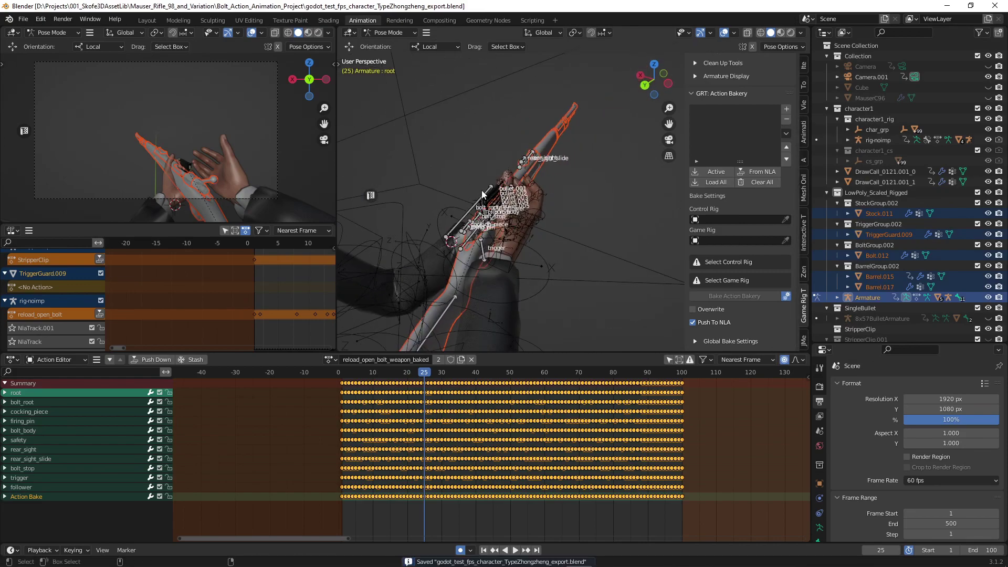
click(480, 196)
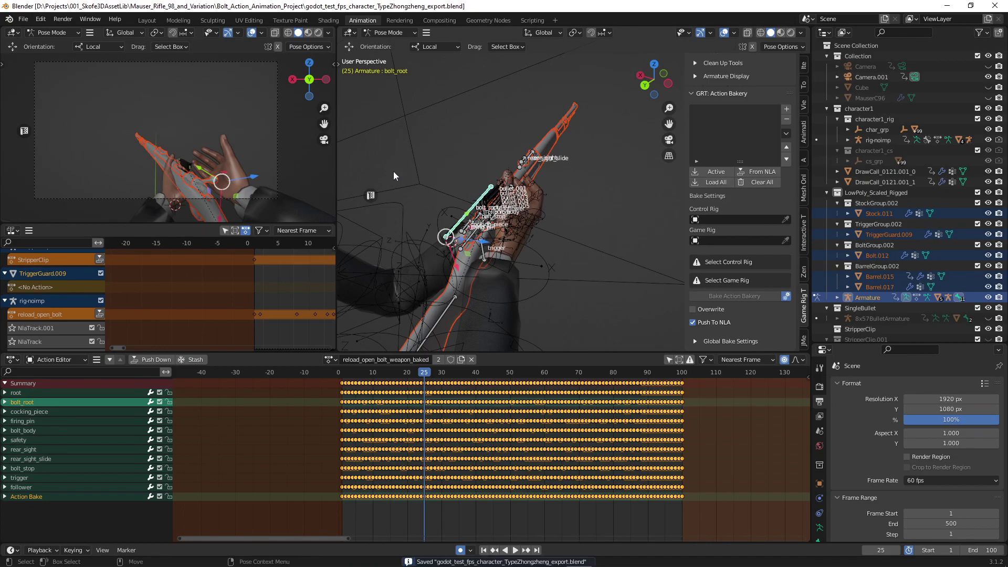
Step: Export the rig as glTF 2.0 to Weapons/TypeZhongzheng/Anim_TypeZhongzheng_Weapon_01.glb
click(23, 19)
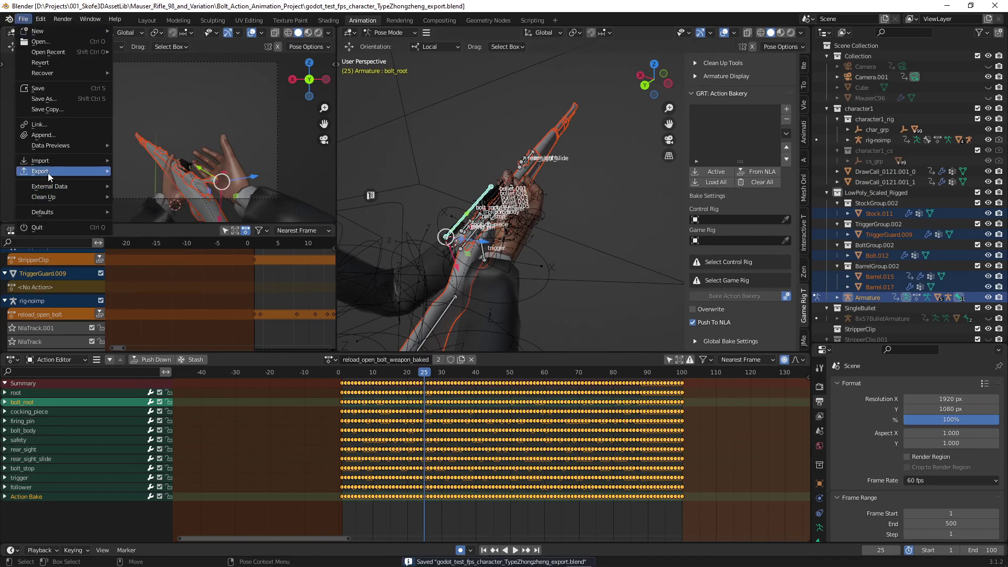
mouse_move(43, 171)
click(164, 277)
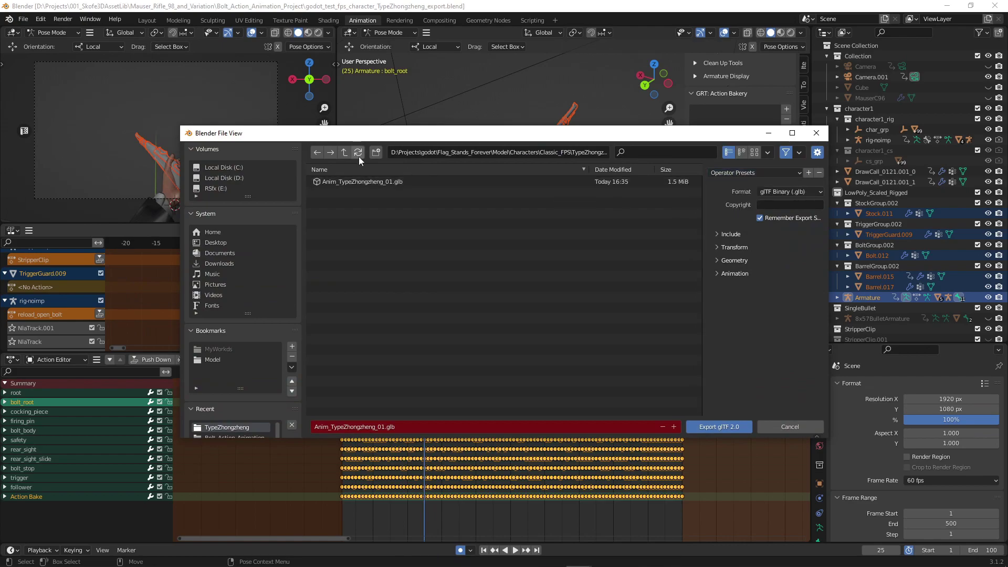
click(344, 152)
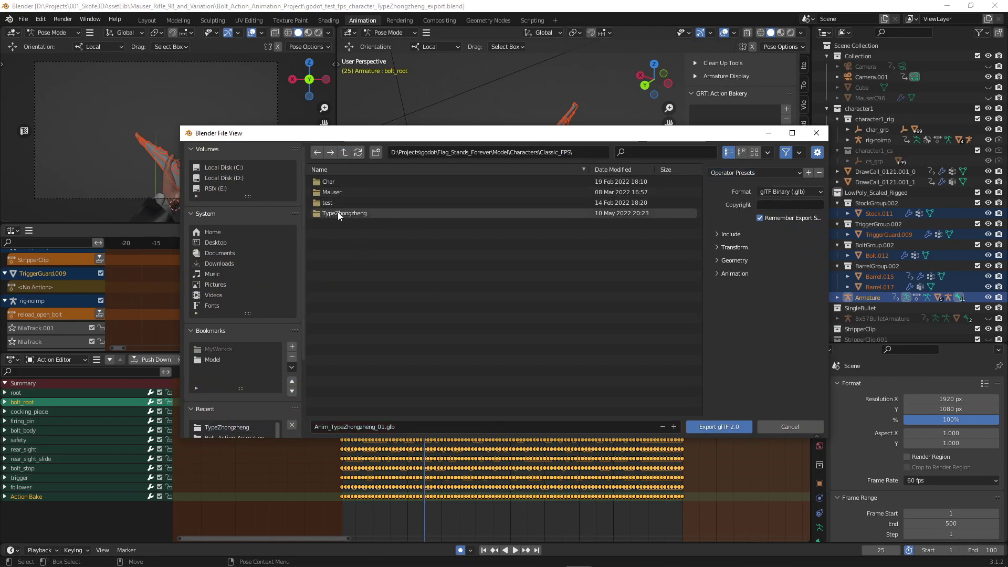
click(345, 151)
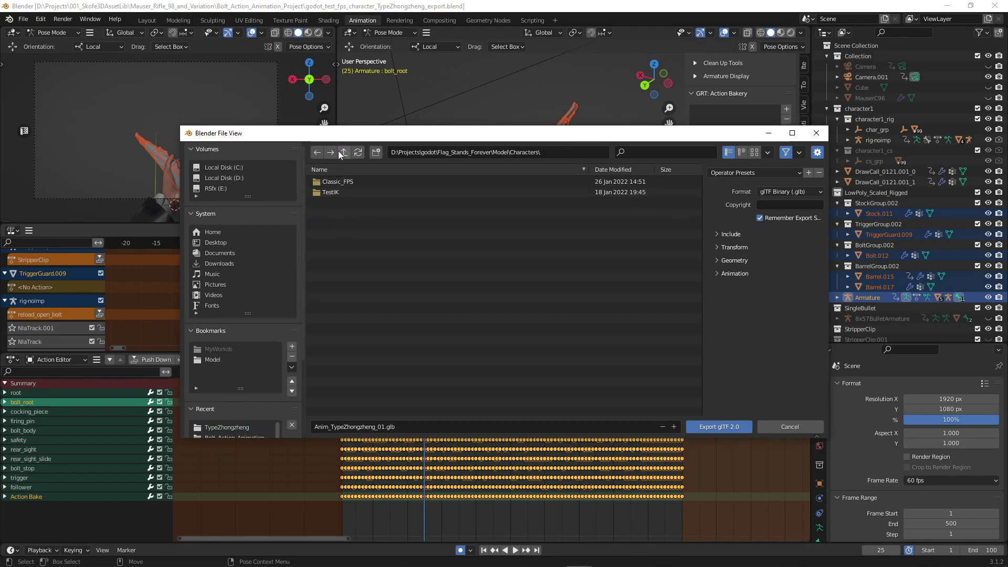
click(344, 152)
double_click(335, 203)
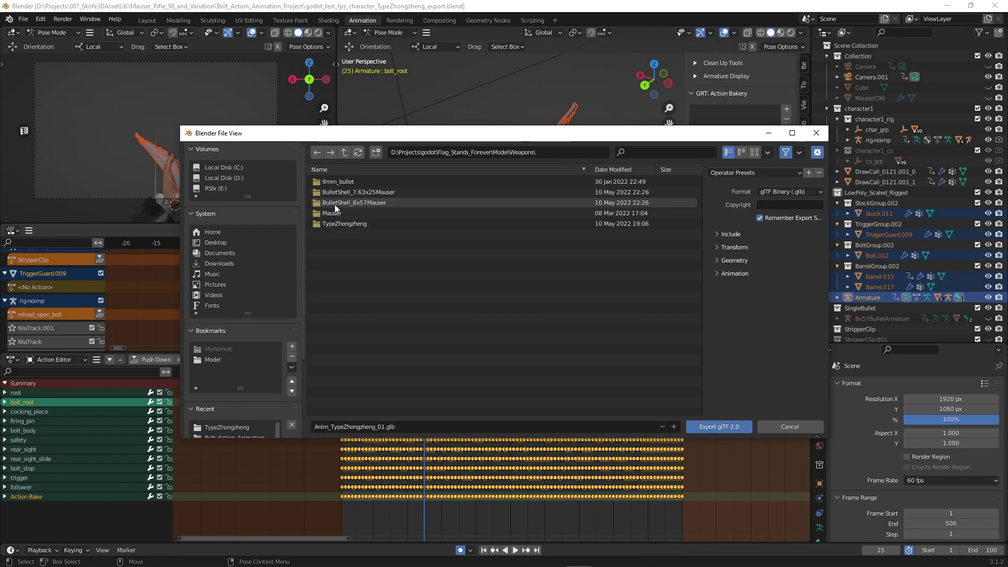
double_click(351, 219)
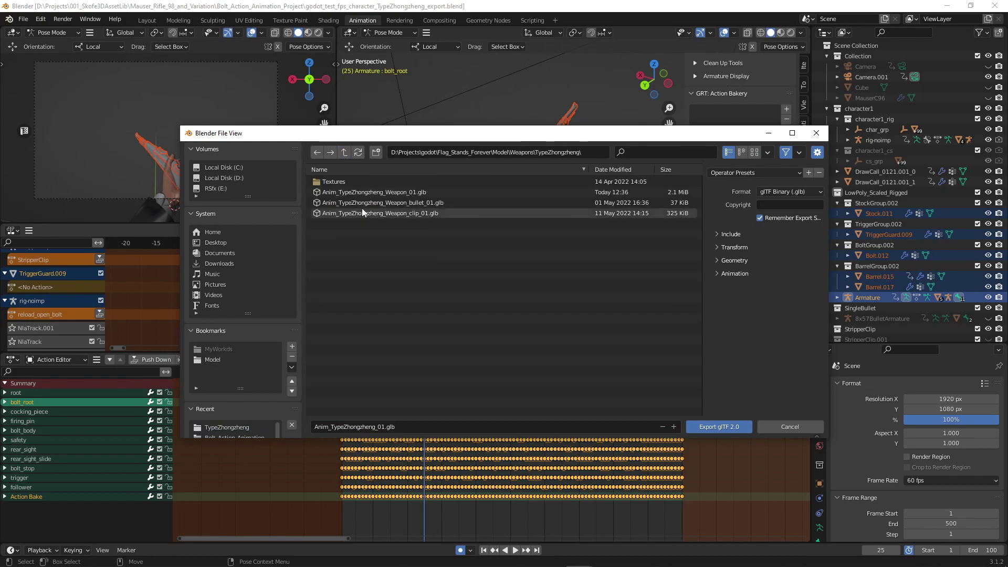
click(391, 192)
click(739, 426)
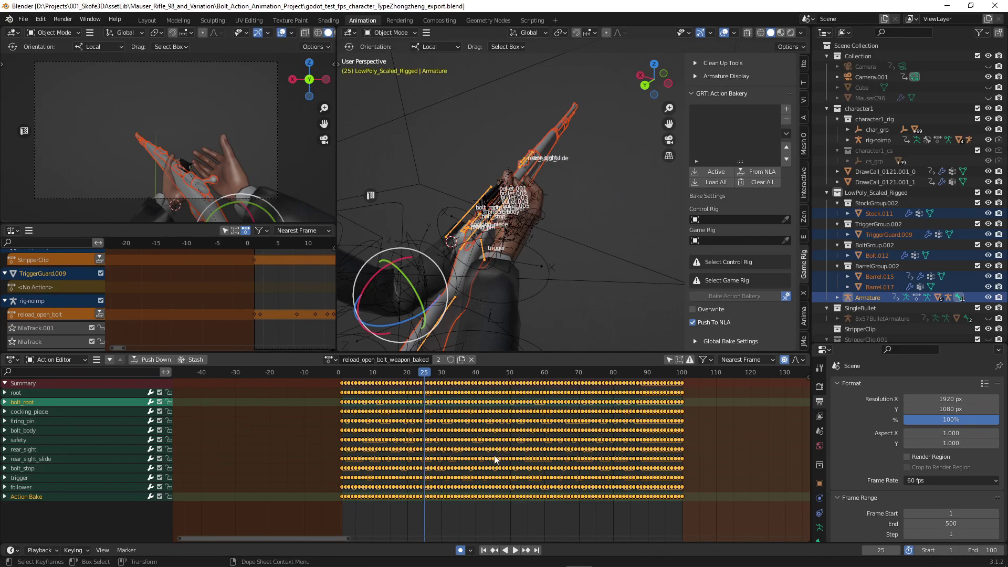
Step: Save the Blender file, reimport Anim_TypeZhongzheng_01.glb in Godot and view its advanced import settings
key(ctrl+s)
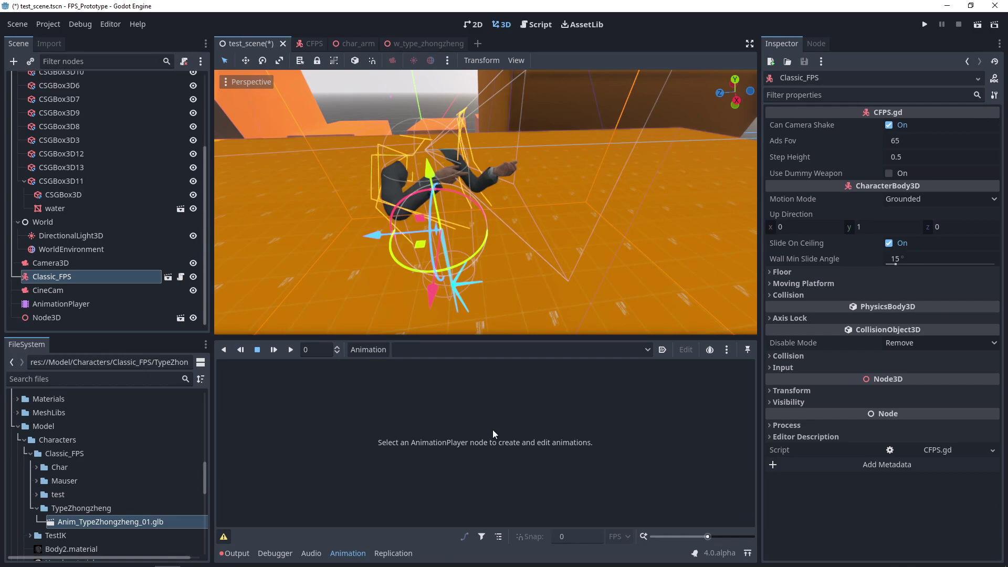
click(52, 42)
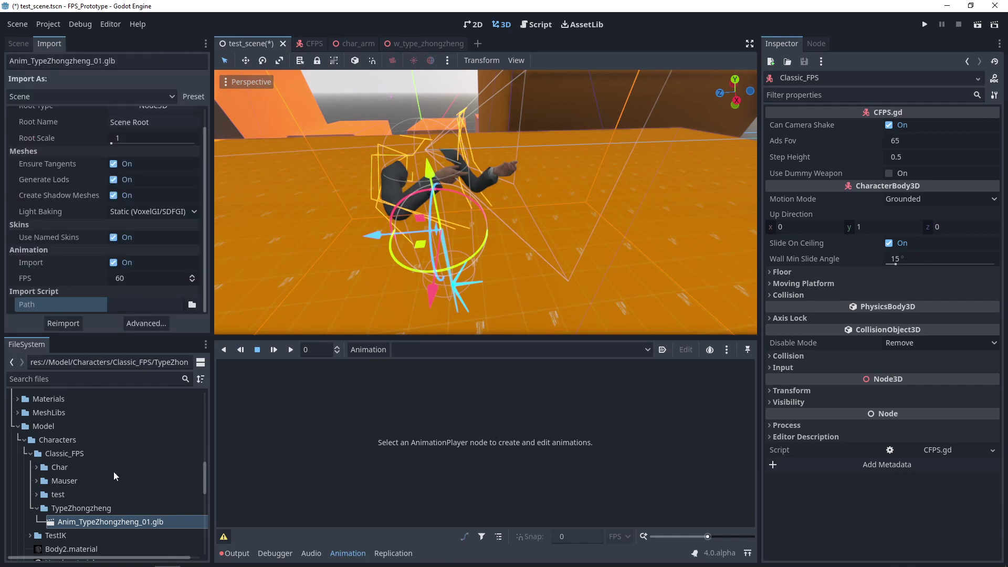
click(56, 324)
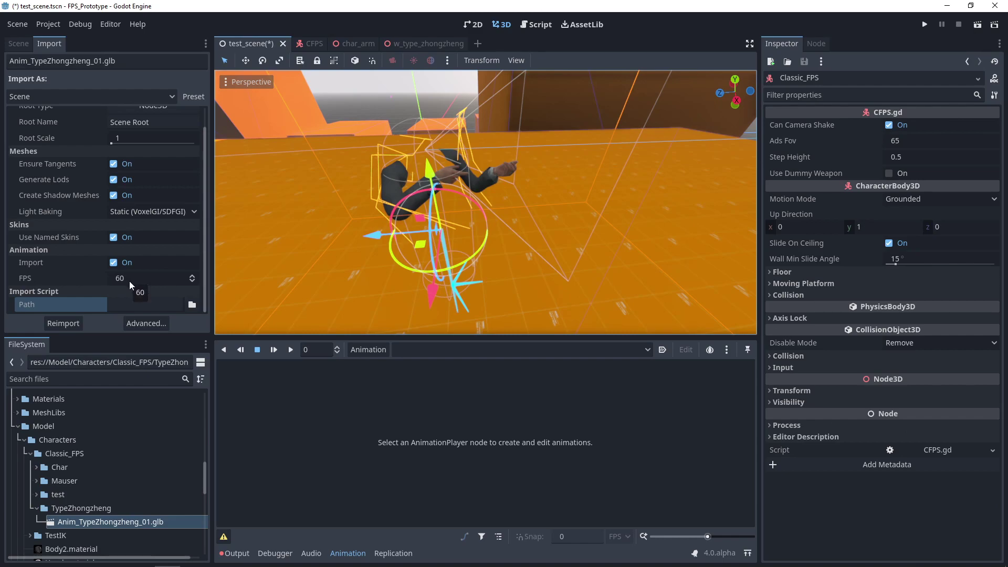
click(145, 324)
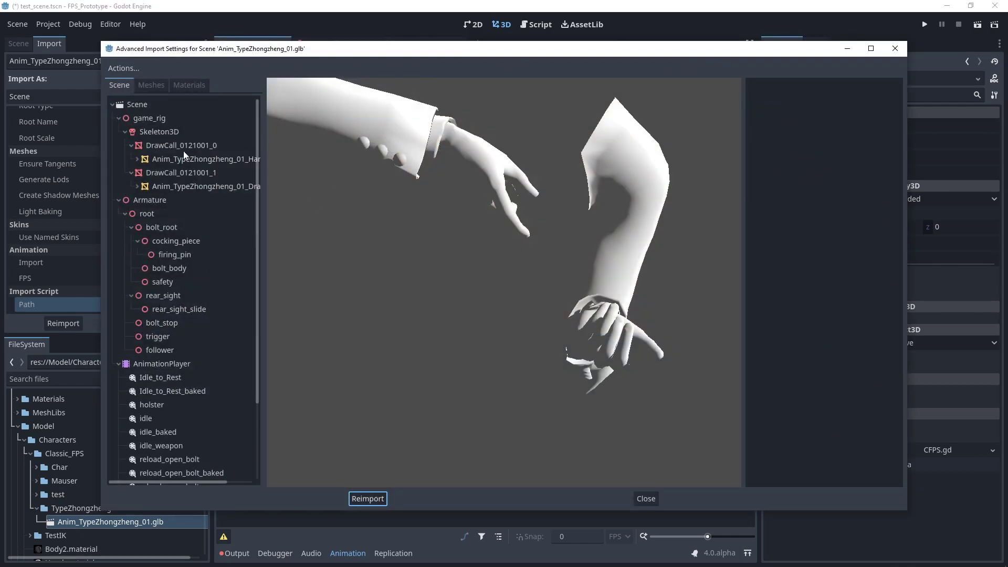
Step: Toggle the AnimationPlayer's Optimizer Enabled on and back off, then close the advanced settings
scroll(184, 369, down, 4)
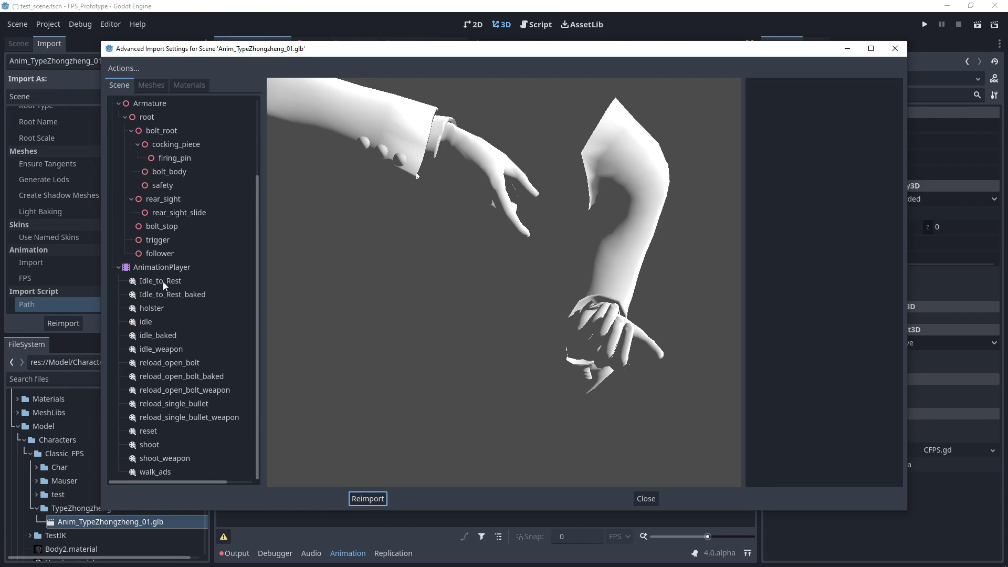
click(166, 268)
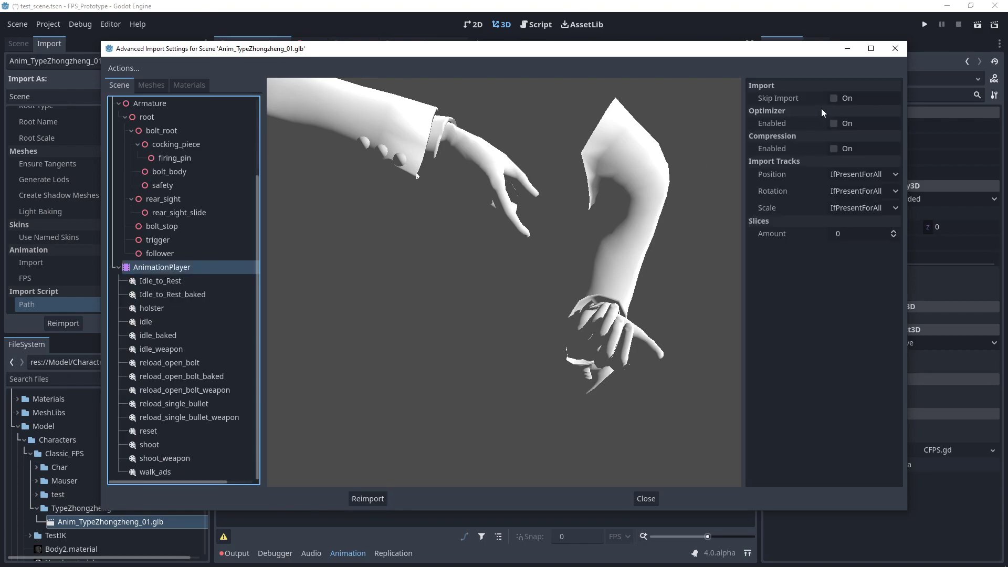
click(834, 124)
click(834, 123)
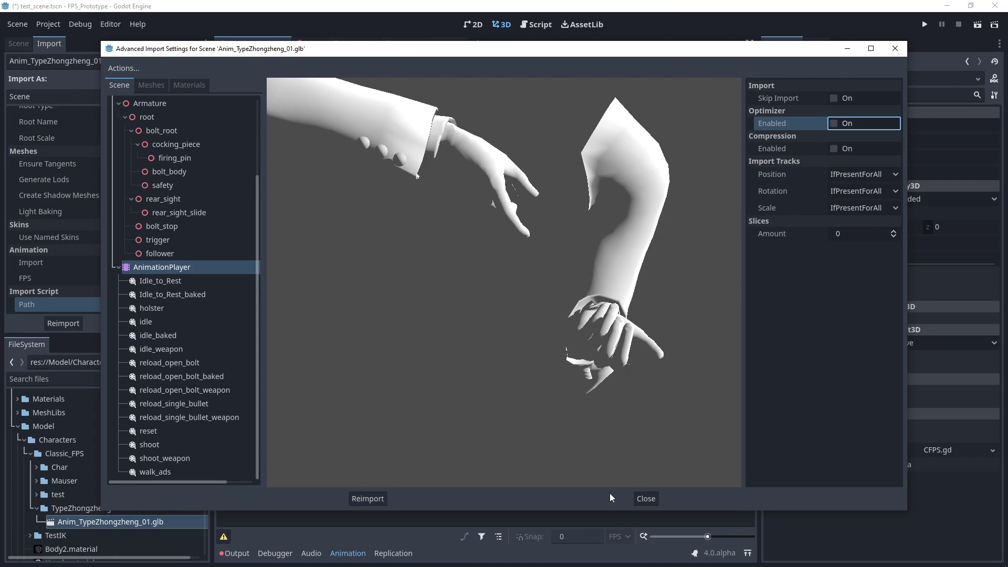
click(646, 499)
Step: Reimport Anim_TypeZhongzheng_Weapon_01.glb from the FileSystem panel
scroll(71, 446, down, 5)
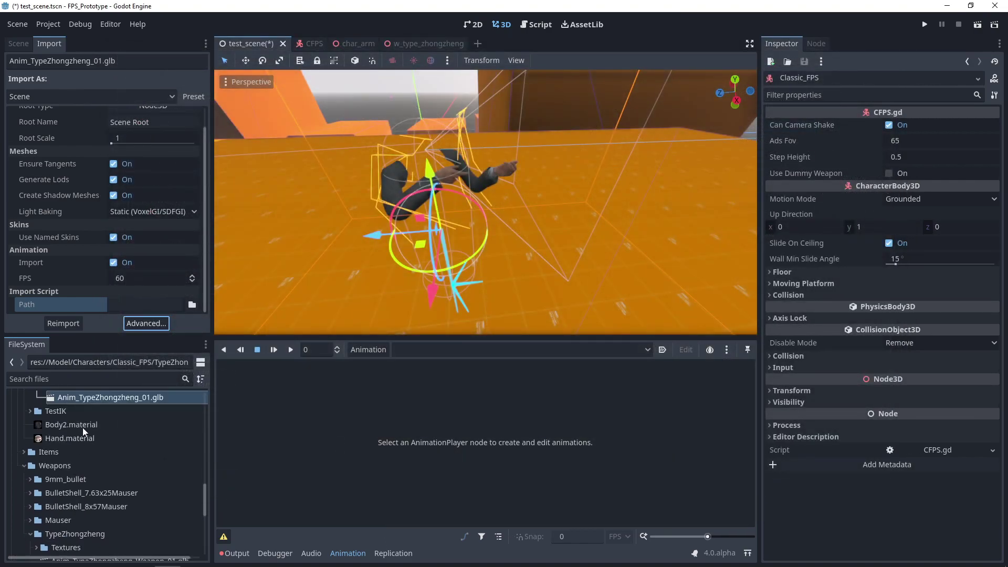
scroll(83, 427, down, 5)
click(103, 437)
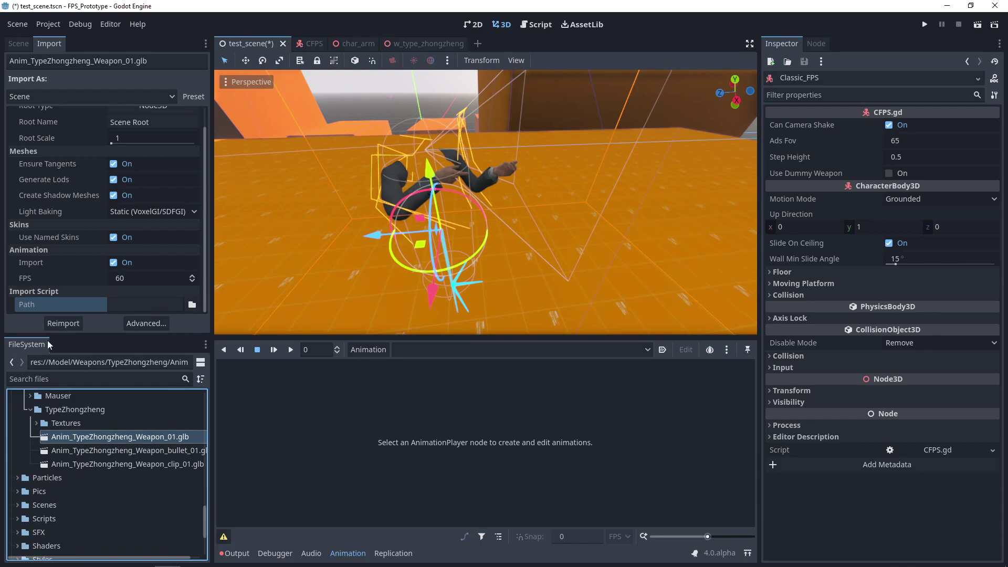
click(64, 324)
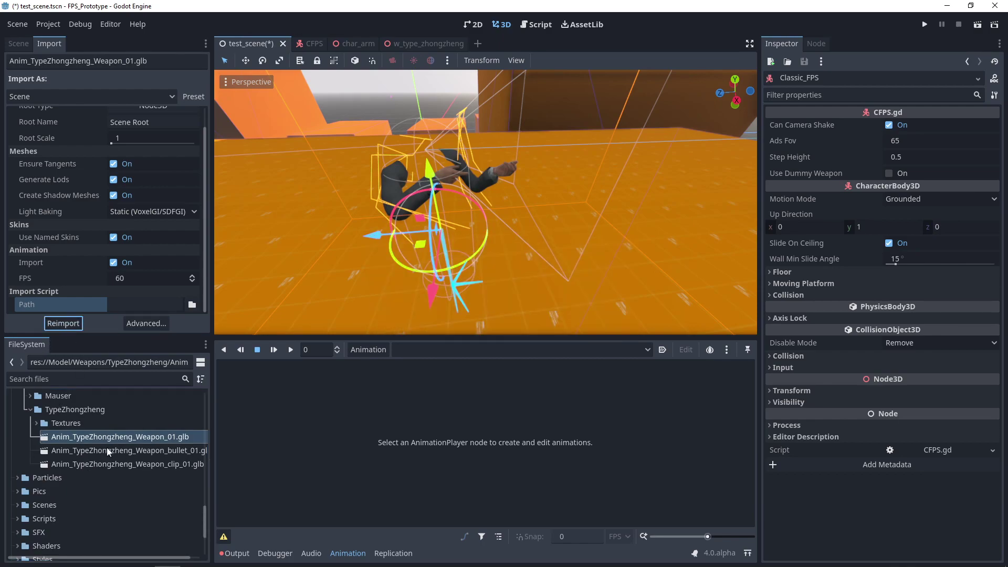
right_click(122, 478)
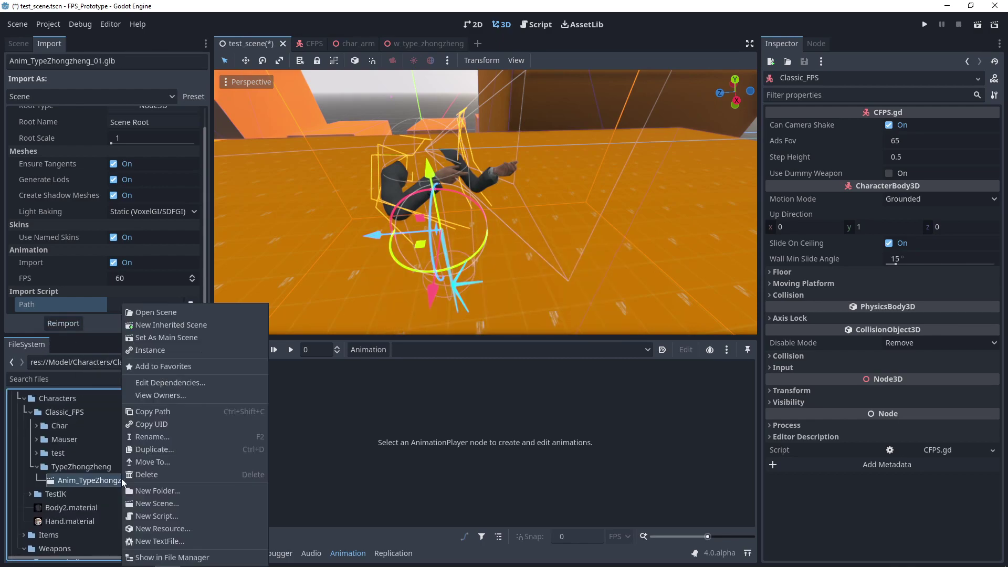
Step: Create a new inherited scene from Anim_TypeZhongzheng_01.glb and select its AnimationPlayer
click(225, 326)
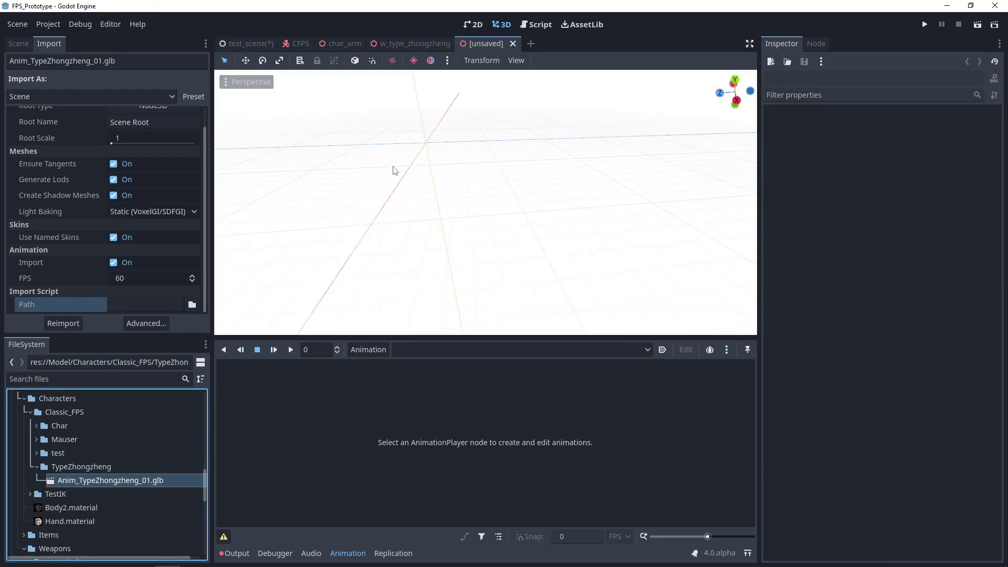
scroll(411, 165, up, 3)
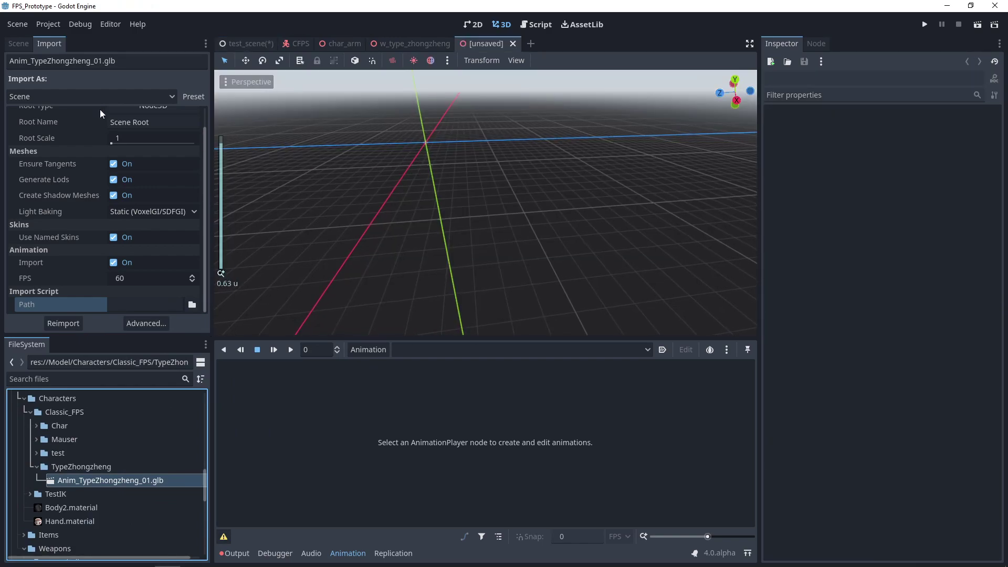
click(18, 44)
click(76, 312)
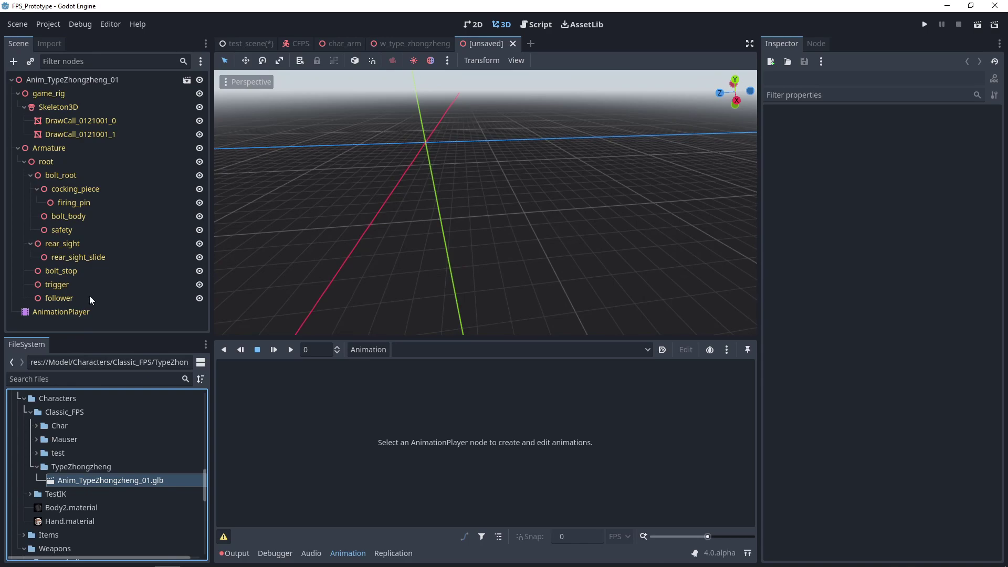
Step: Select the DrawCall_0121001_1 arms mesh and frame the viewport on it
click(74, 134)
key(f)
scroll(423, 140, up, 3)
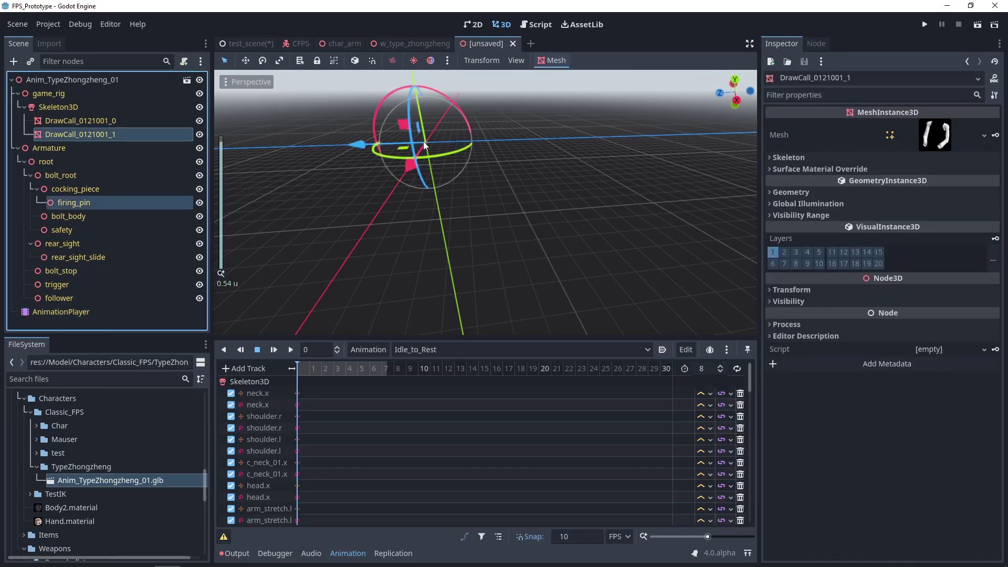
right_drag(423, 141, 395, 133)
scroll(395, 126, up, 4)
key(w)
key(s)
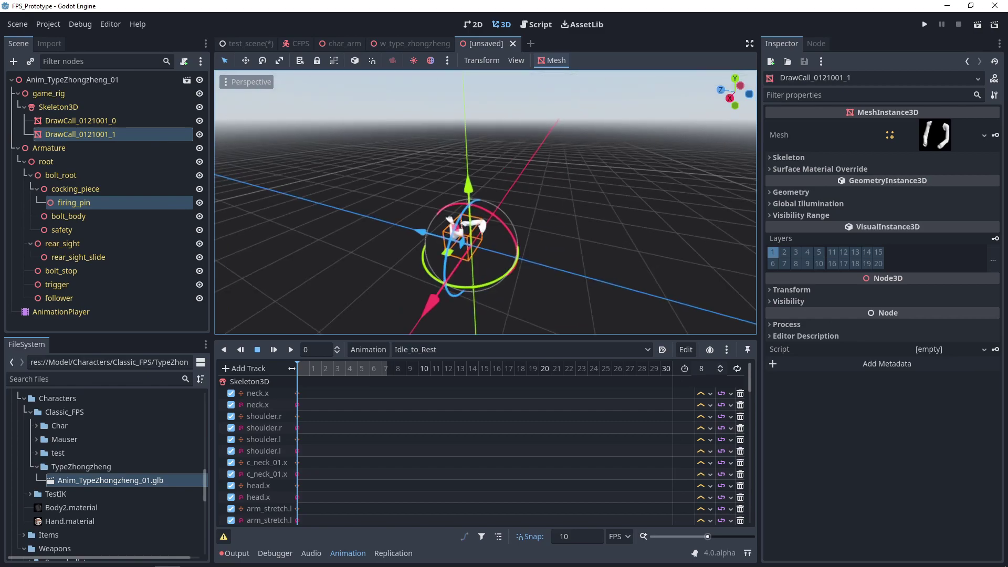
scroll(475, 172, up, 3)
middle_drag(475, 173, 578, 263)
click(481, 200)
click(482, 202)
key(f)
scroll(487, 203, down, 10)
Step: Load the reload_open_bolt_baked animation and play it through to 1.6667 s
click(407, 353)
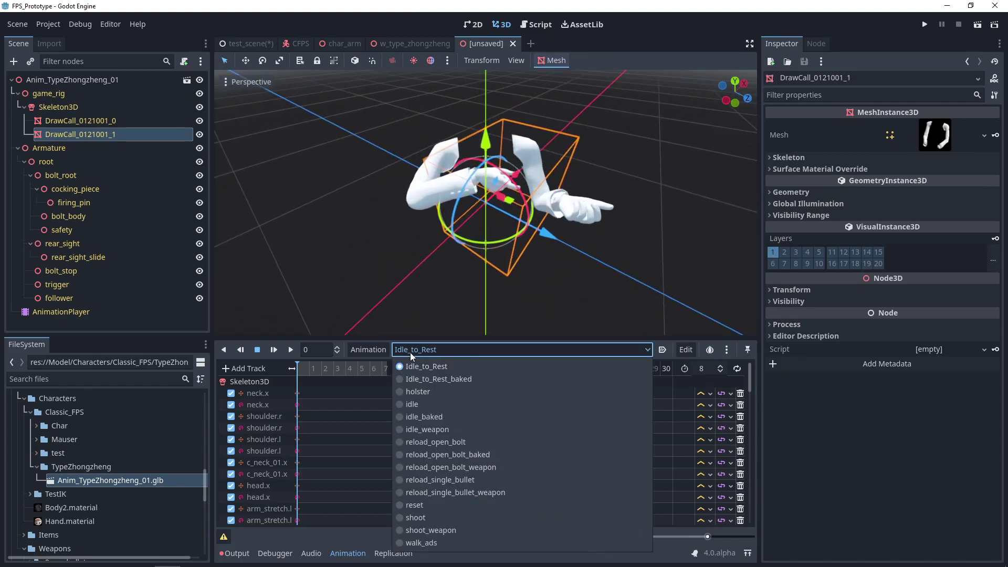
click(454, 455)
click(273, 351)
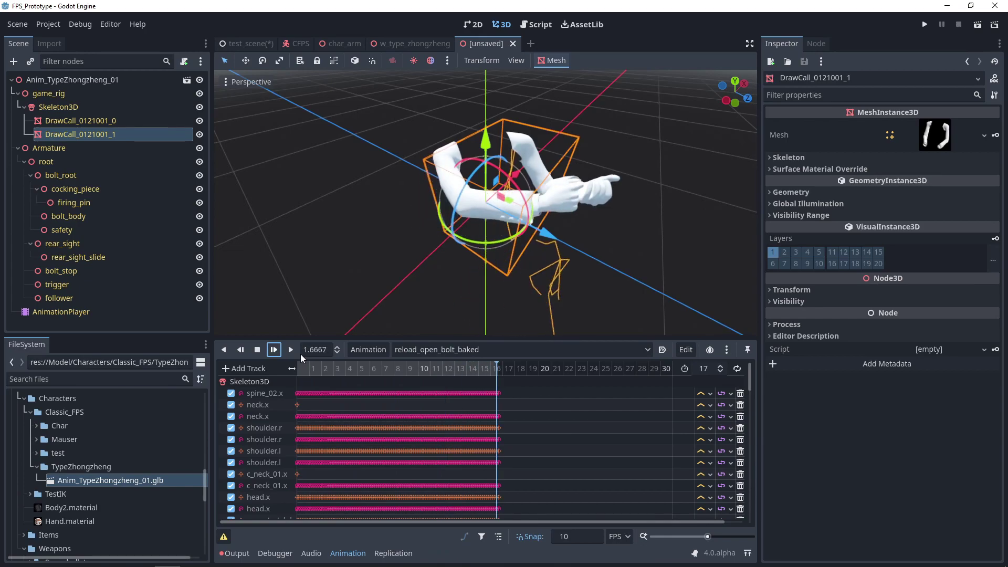
click(372, 350)
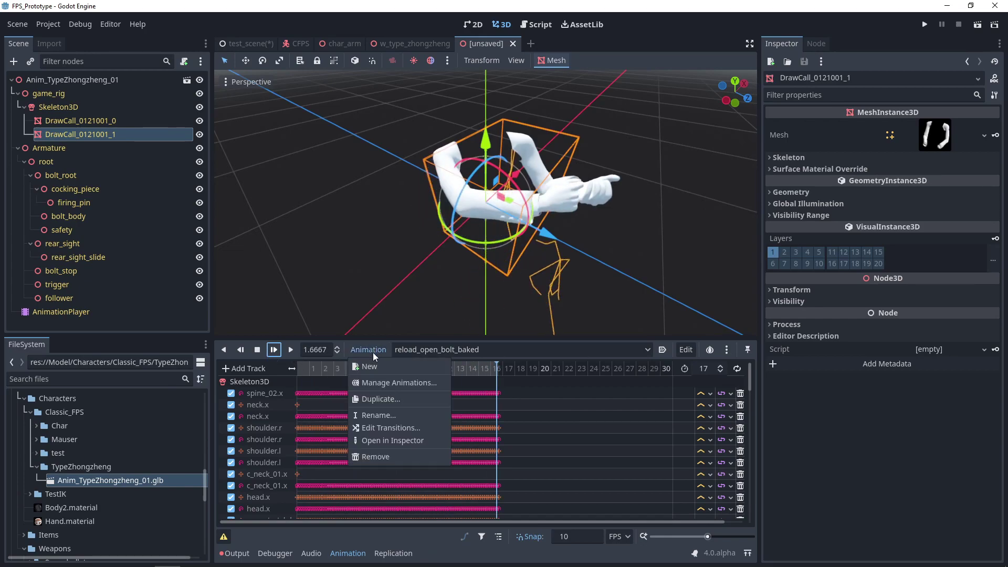
Step: Save reload_open_bolt_baked as reload_open_bolt_weapon3.anim in res://Animations/TypeZhongzheng/Weapon
click(401, 383)
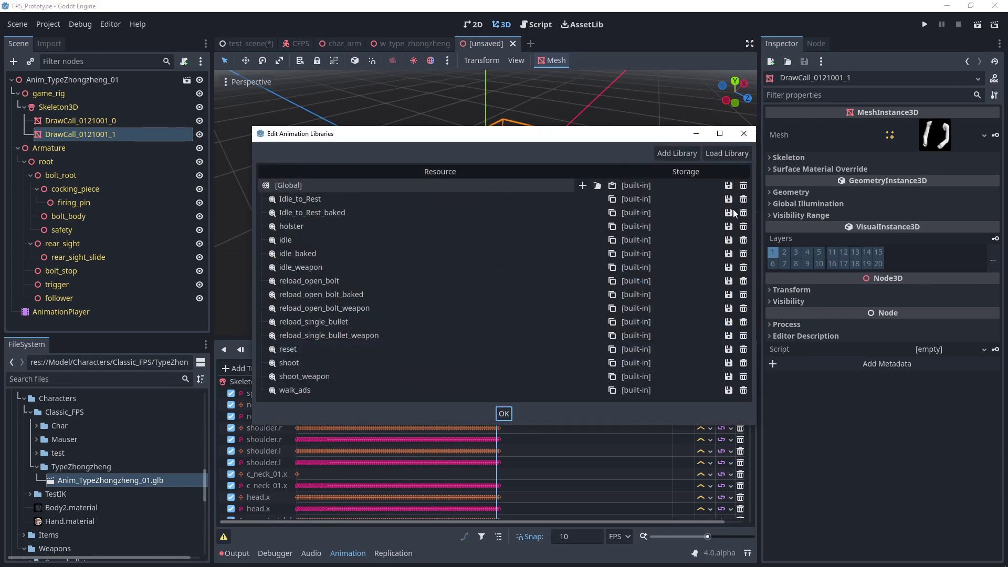
double_click(333, 294)
click(729, 294)
click(745, 324)
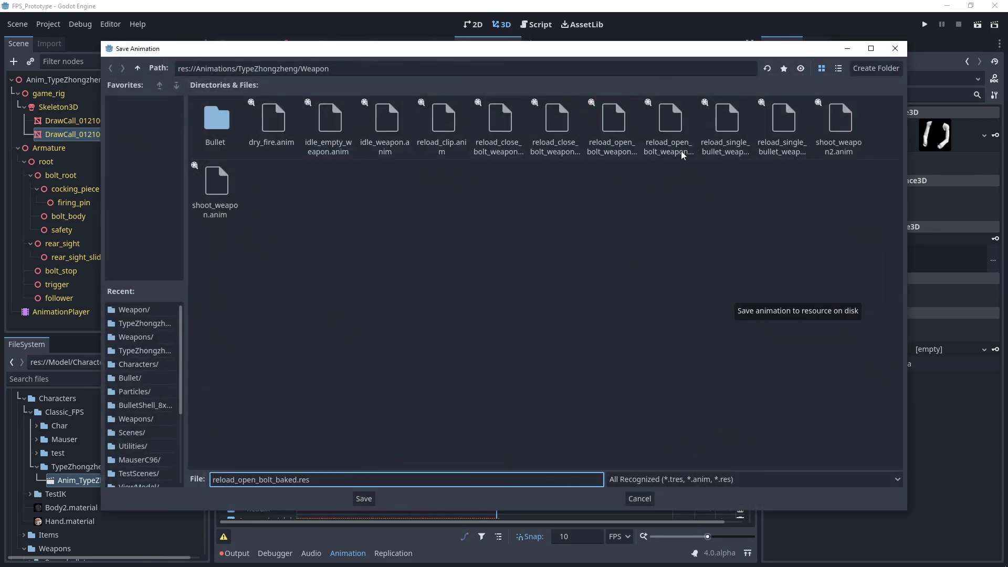
click(682, 150)
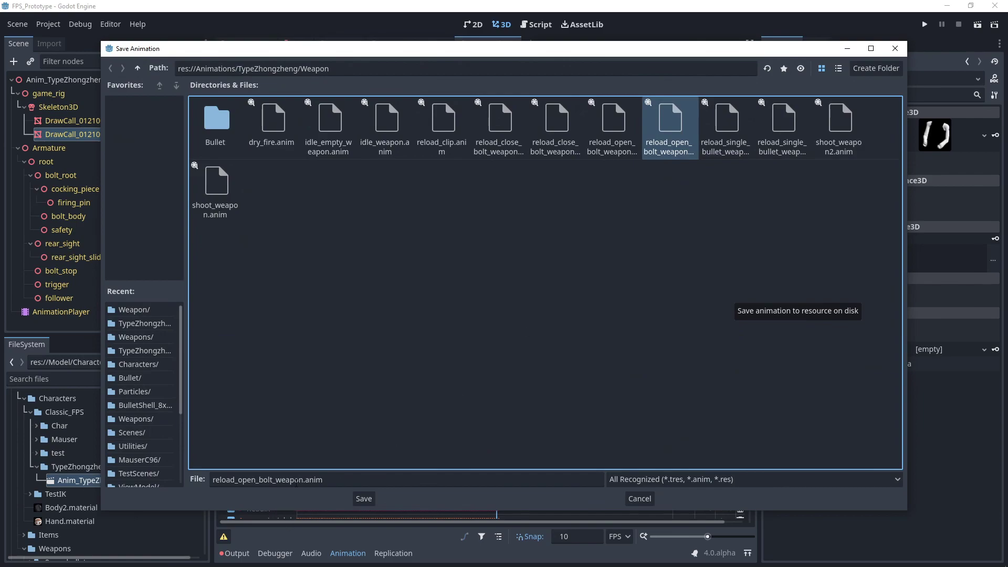
click(735, 153)
click(661, 150)
click(303, 480)
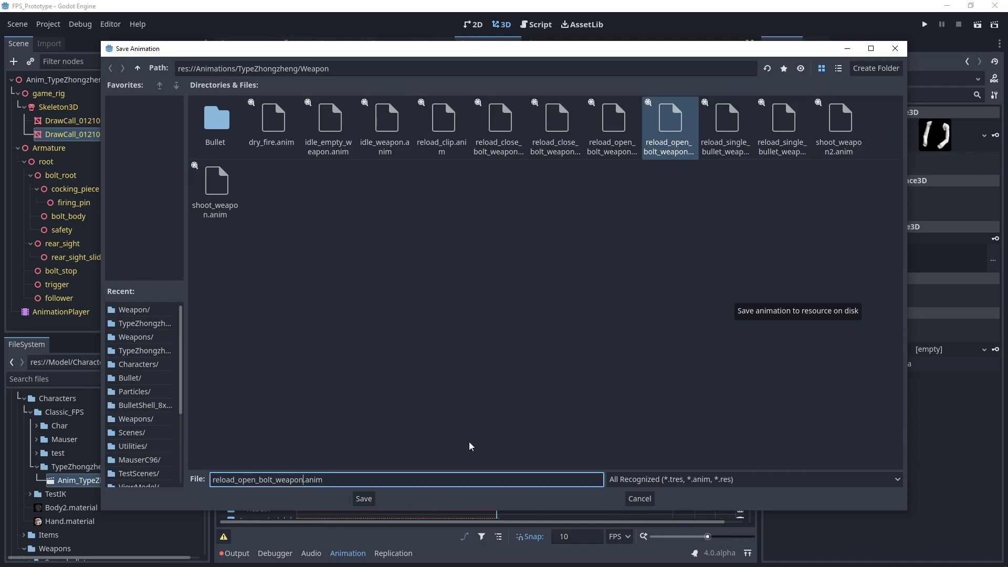
text(3)
key(Return)
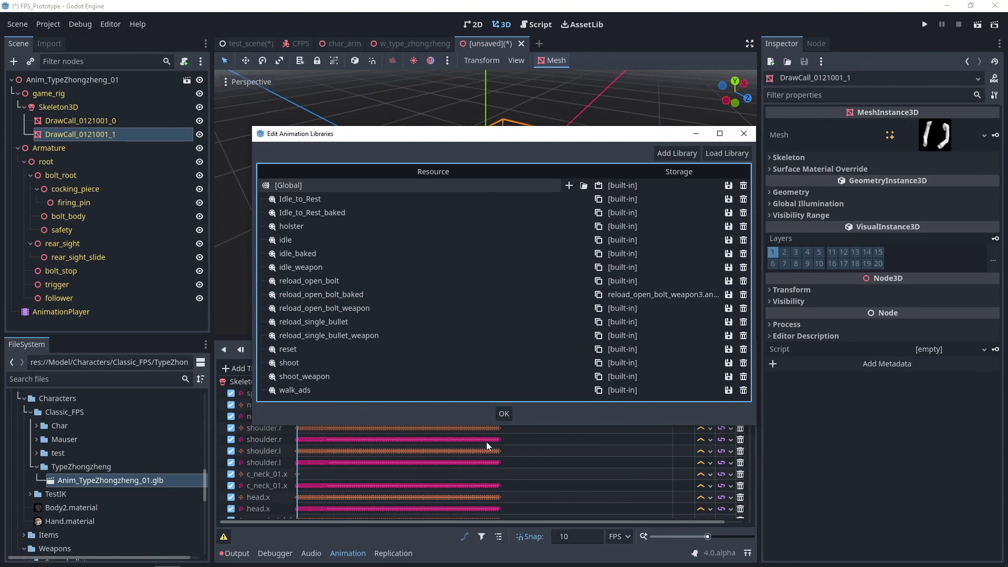
click(505, 414)
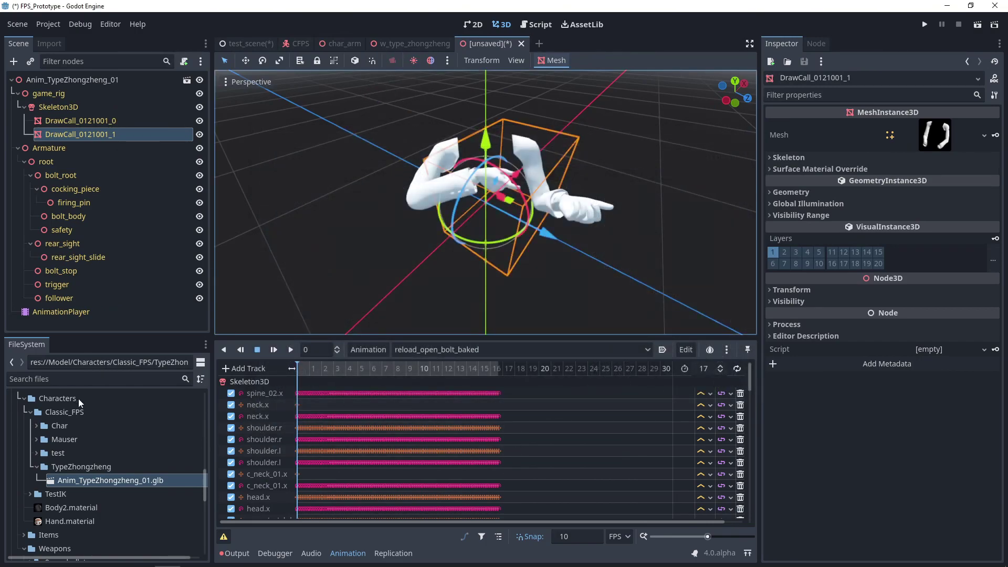
Step: Open Anim_TypeZhongzheng_Weapon_01.glb as an inherited scene and play reload_open_bolt_weapon_baked
scroll(108, 467, down, 10)
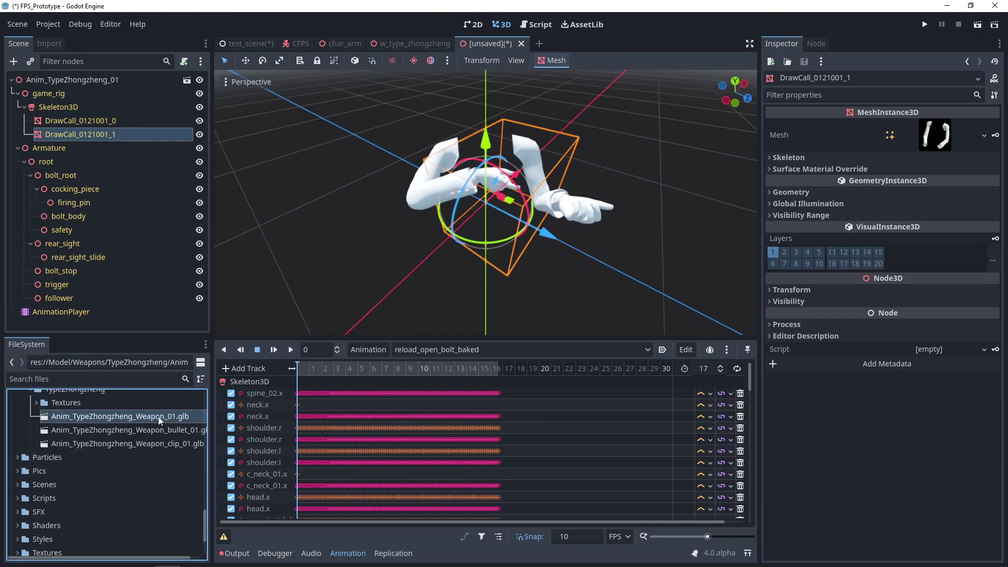
right_click(159, 417)
click(196, 326)
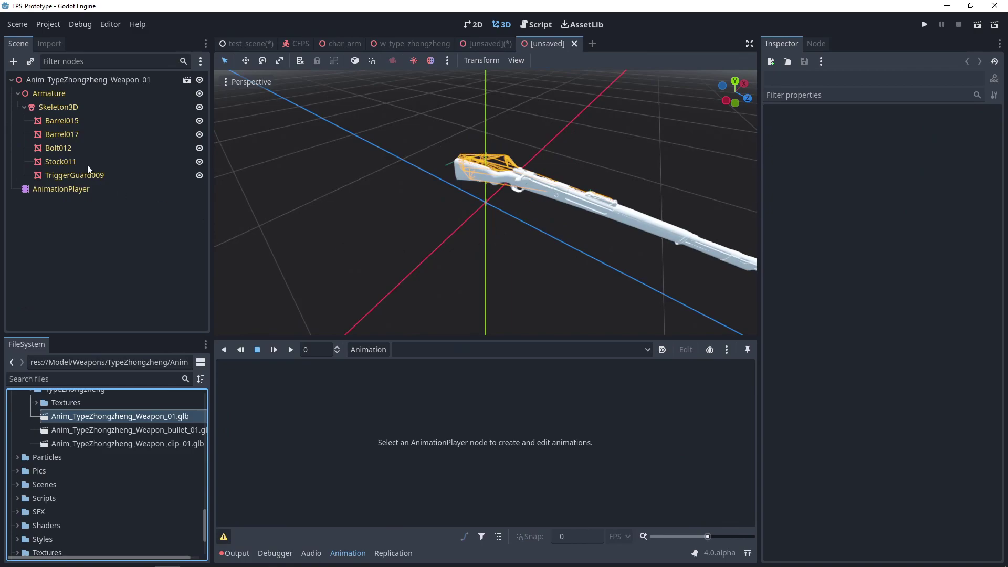
click(62, 189)
click(424, 351)
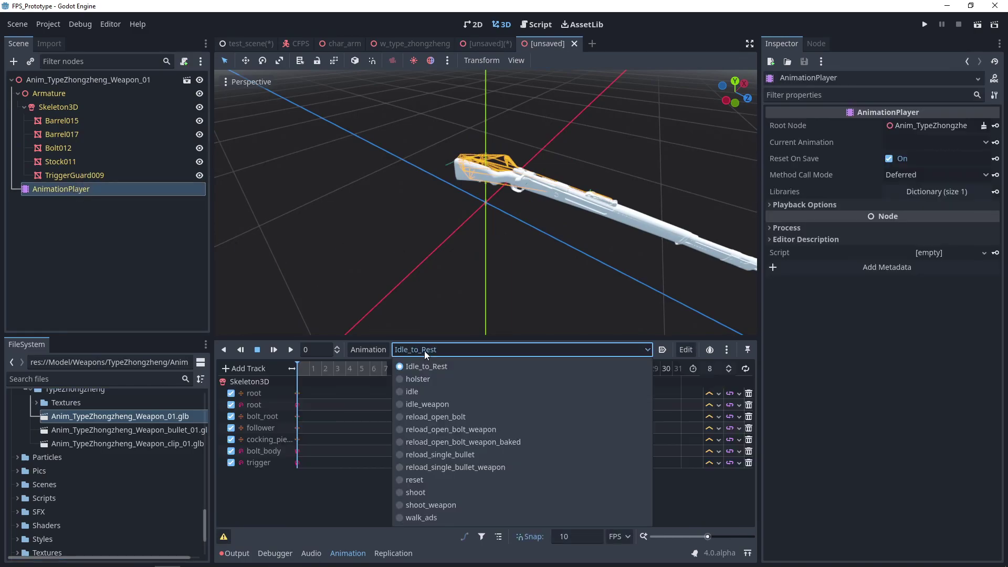
click(468, 442)
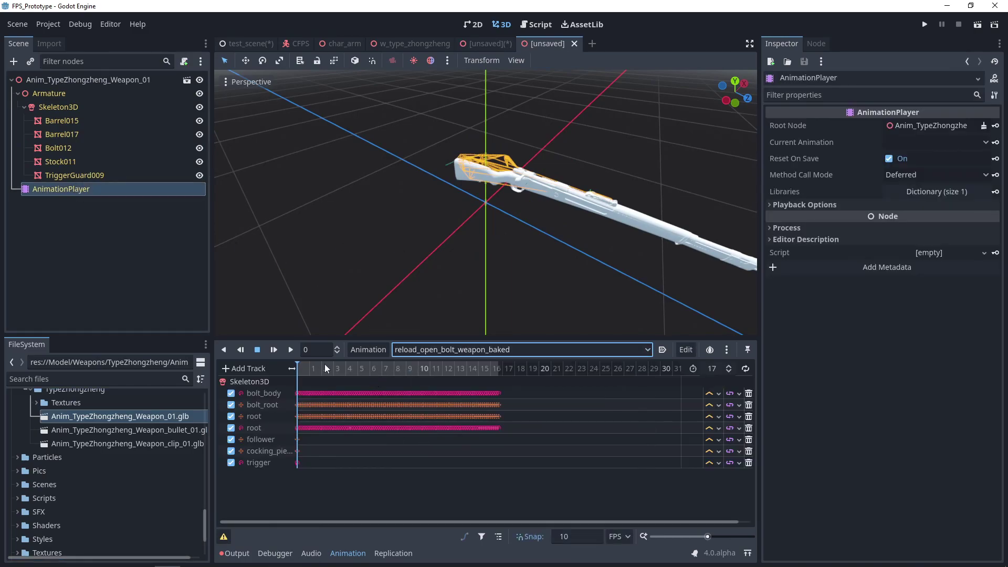
click(274, 349)
middle_drag(315, 296, 433, 248)
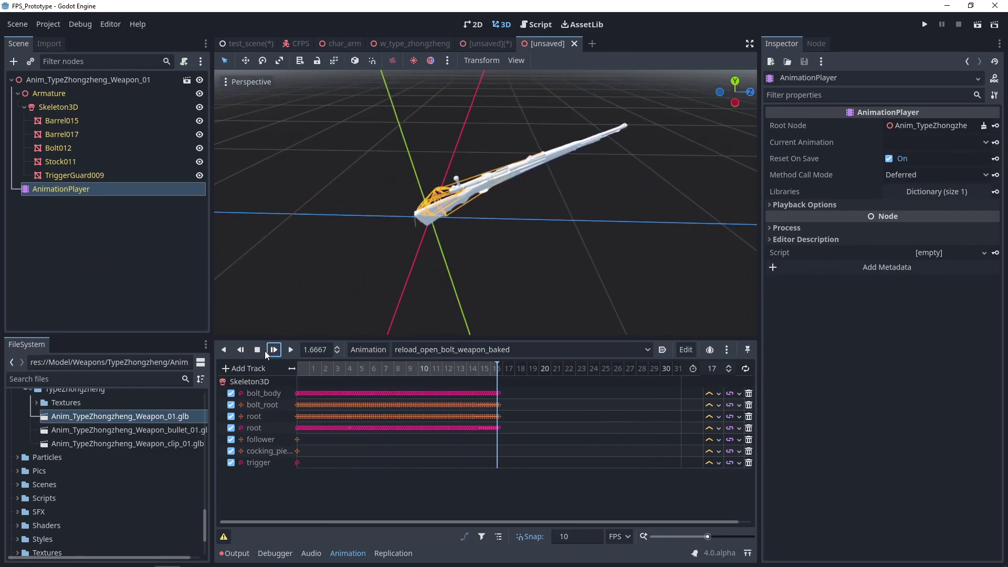
click(364, 352)
Step: Save the rifle's reload_open_bolt_weapon_baked animation to disk as reload_open_bolt_weapon4.anim
click(379, 383)
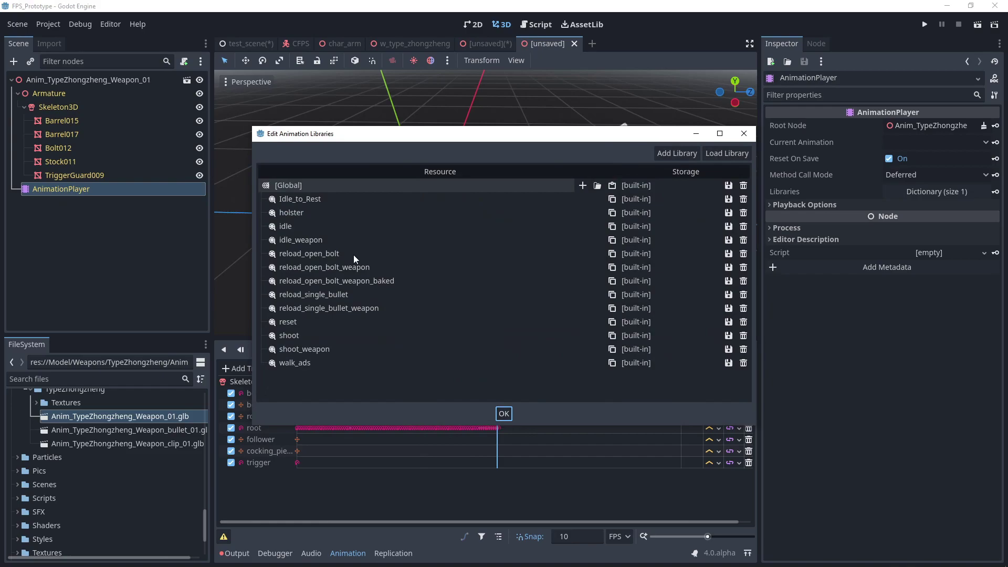
double_click(336, 281)
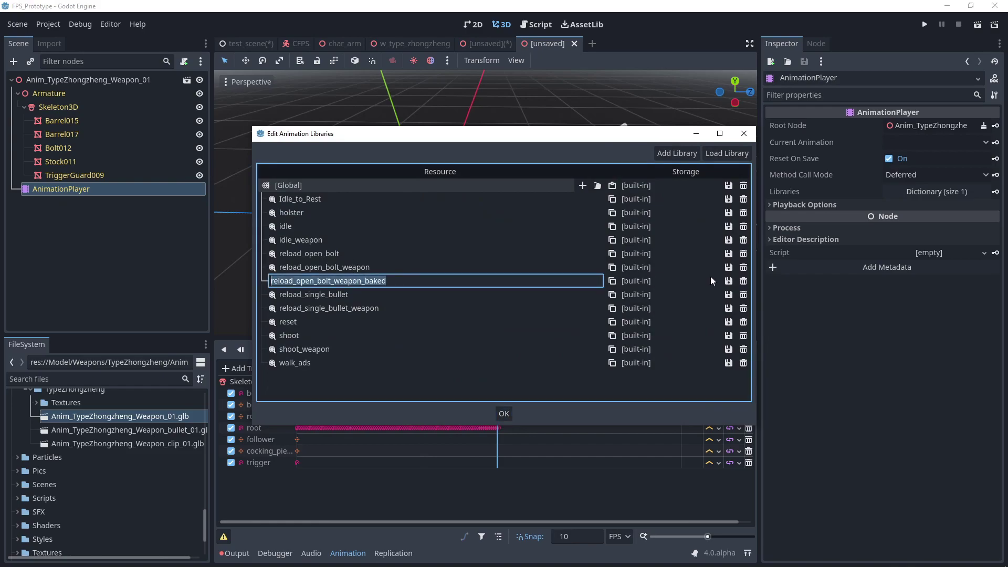
click(728, 281)
click(738, 293)
click(694, 152)
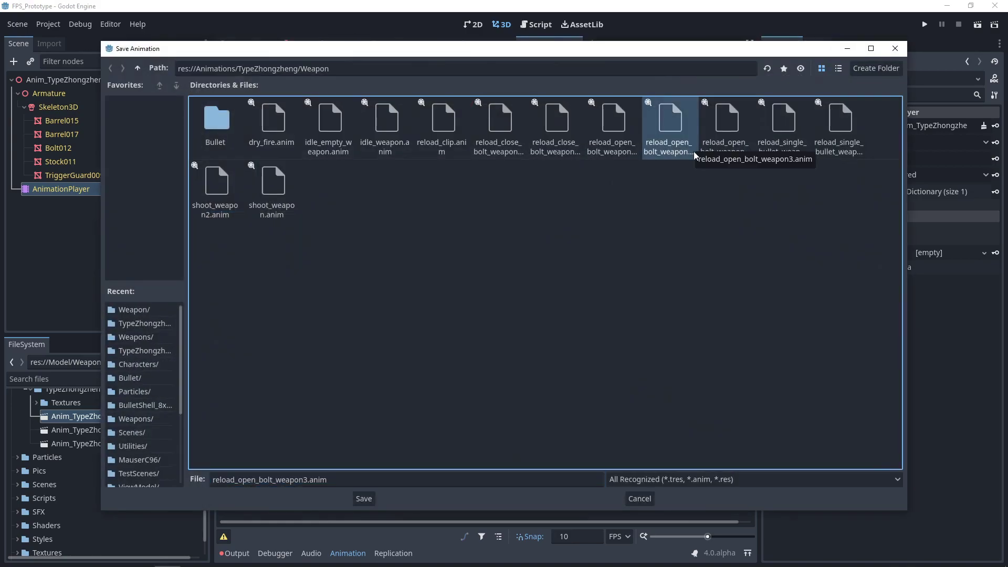
click(309, 480)
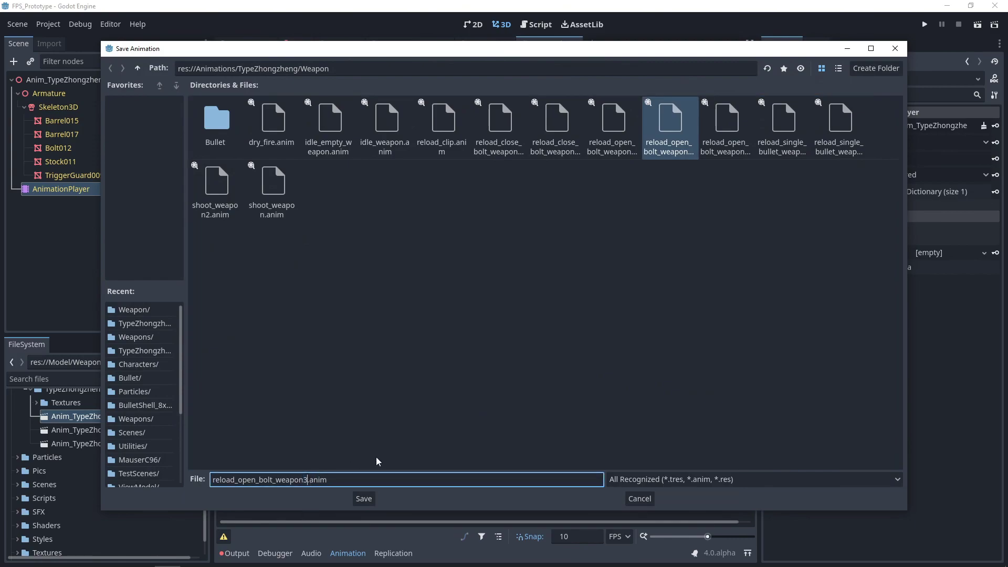
key(BackSpace)
text(4)
click(371, 500)
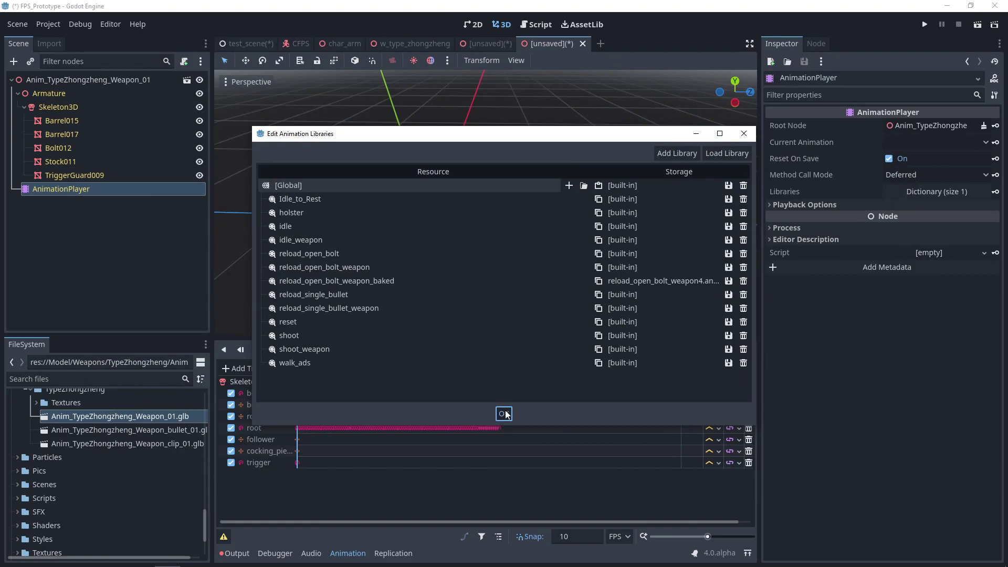
click(504, 414)
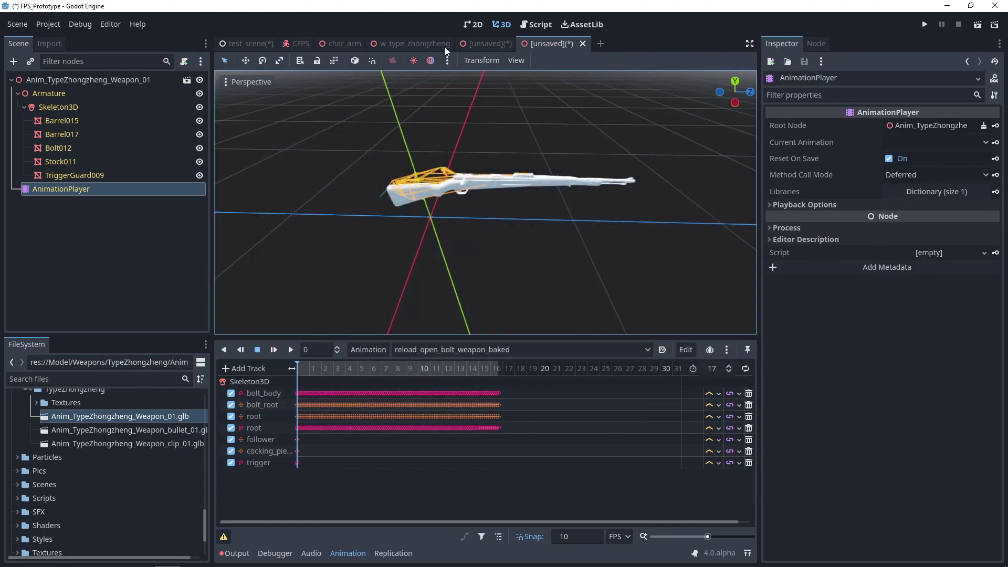
Step: In the w_type_zhongzheng scene, load reload_open_bolt_weapon4.anim into the [Global] animation library
click(415, 45)
scroll(456, 229, down, 3)
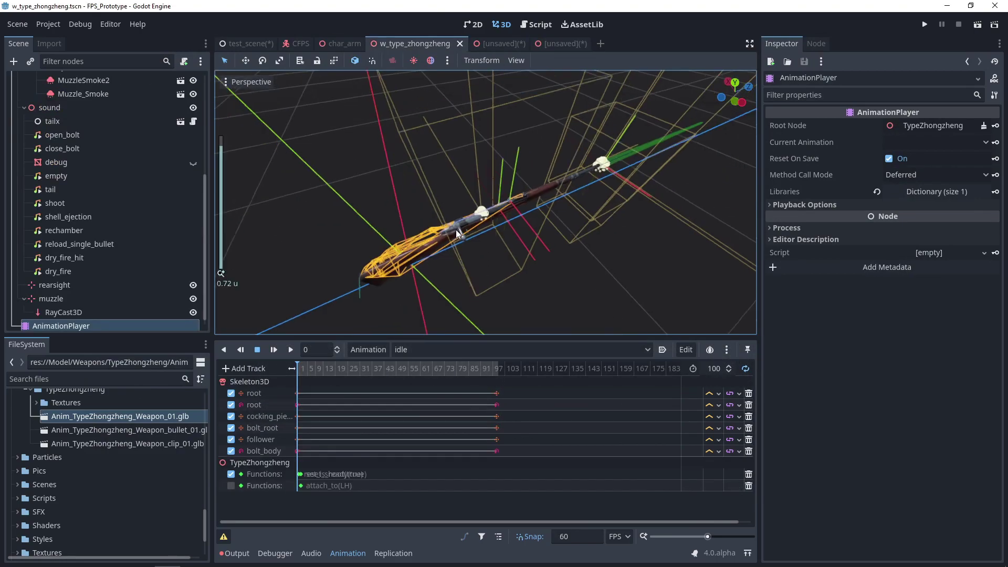
middle_drag(456, 229, 454, 313)
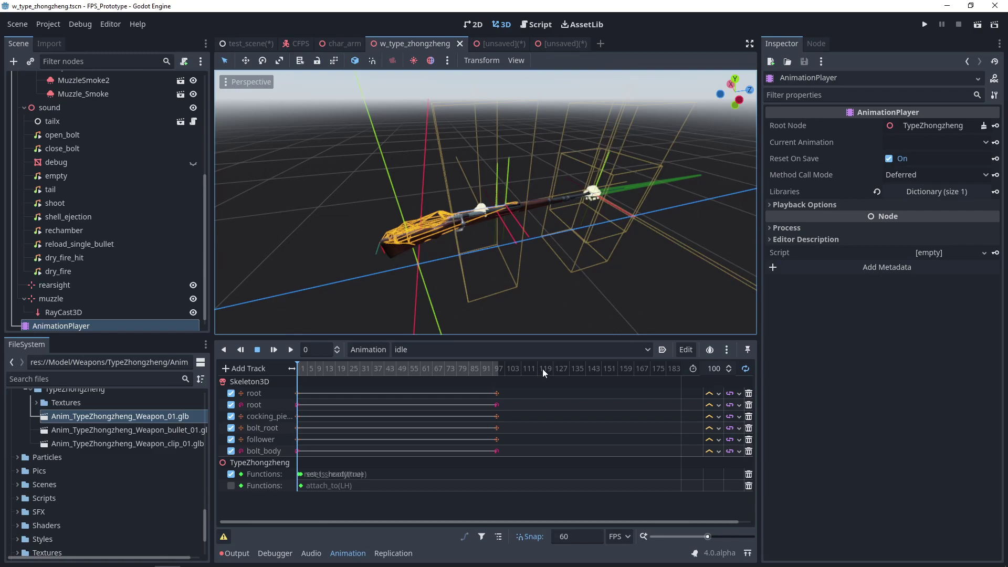
click(372, 349)
click(388, 382)
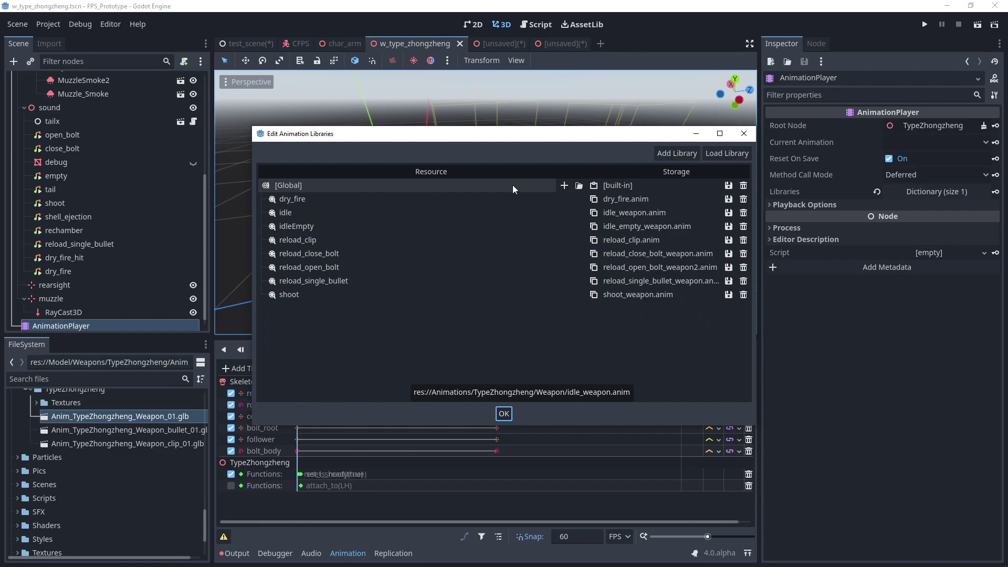
click(579, 186)
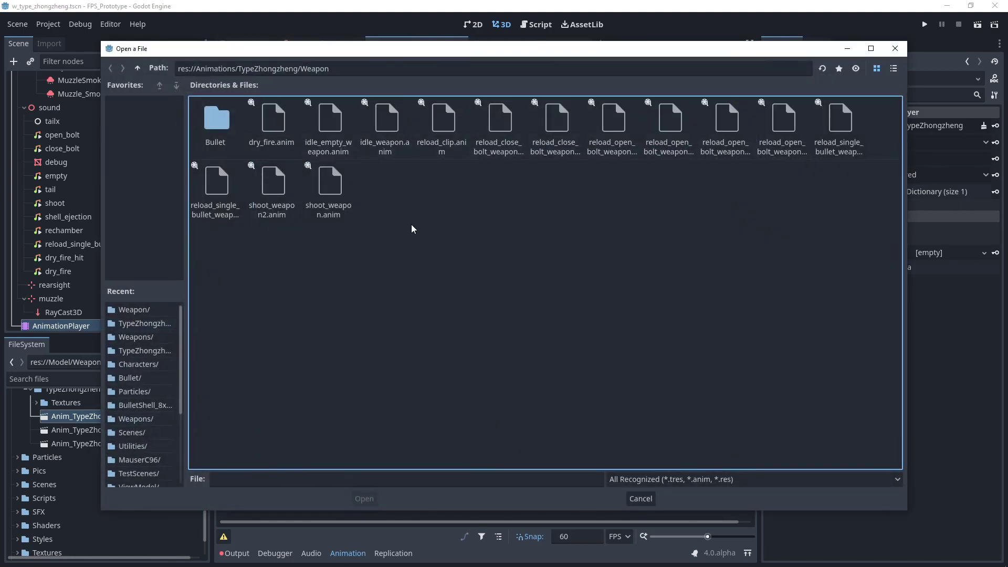
click(669, 141)
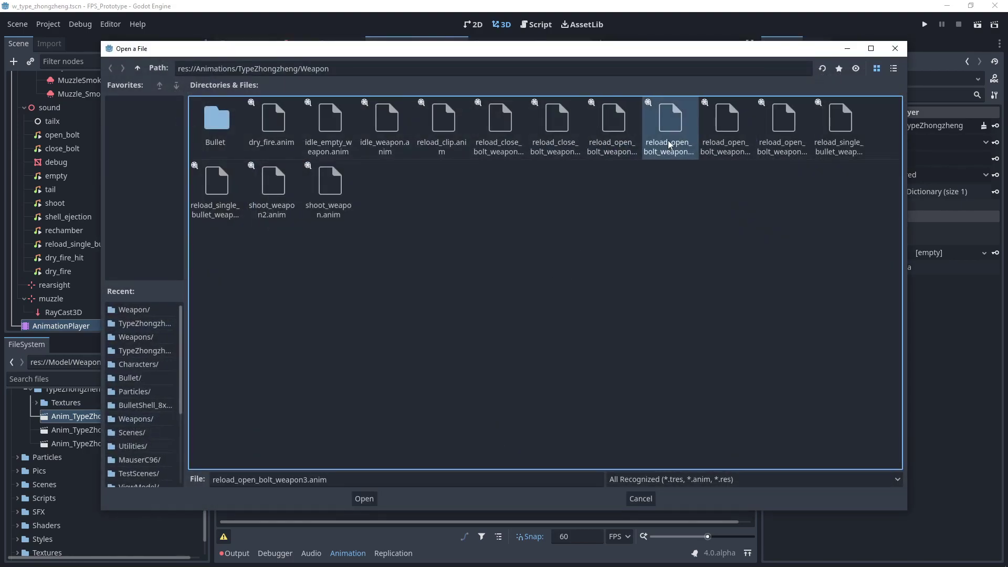
click(727, 142)
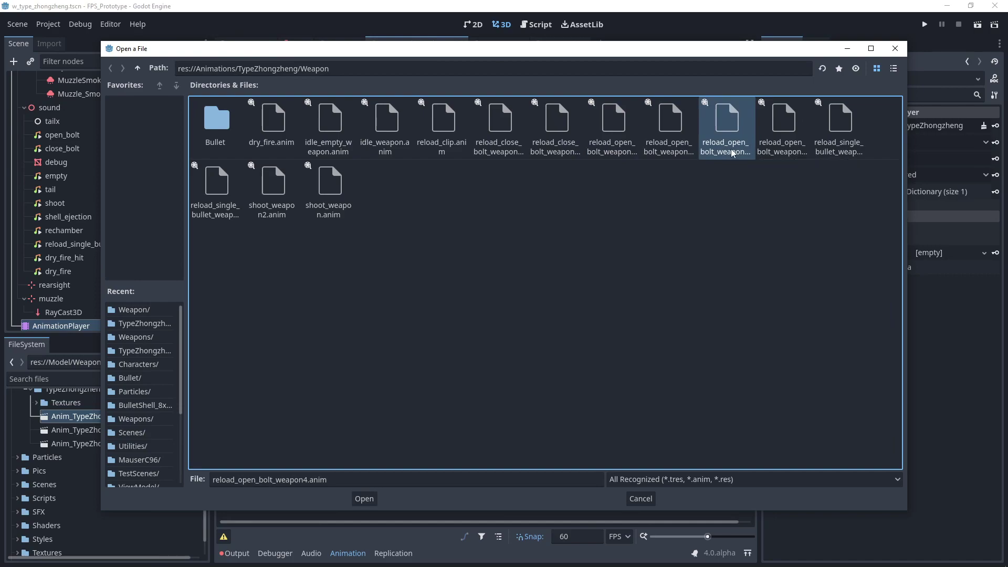
double_click(732, 150)
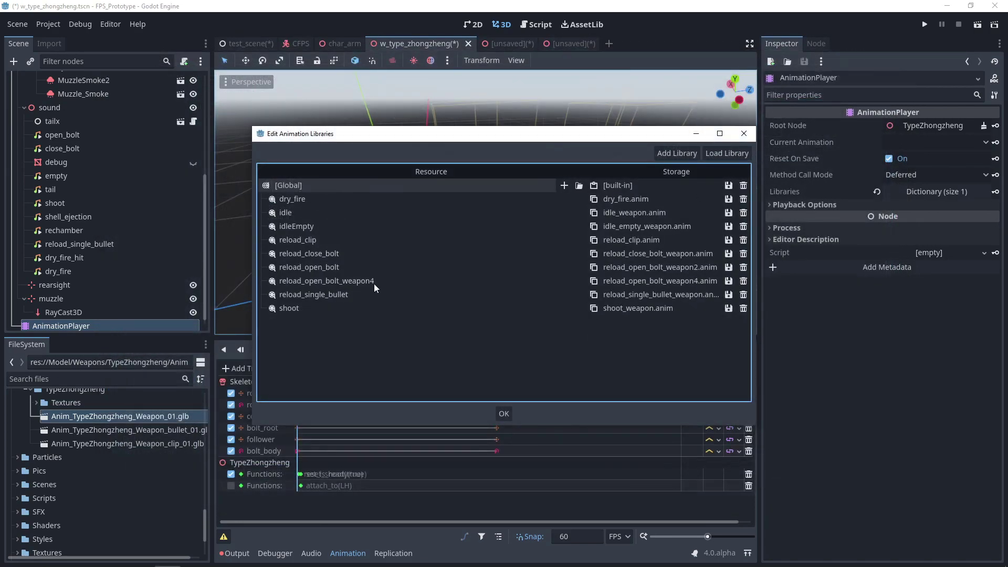
click(504, 414)
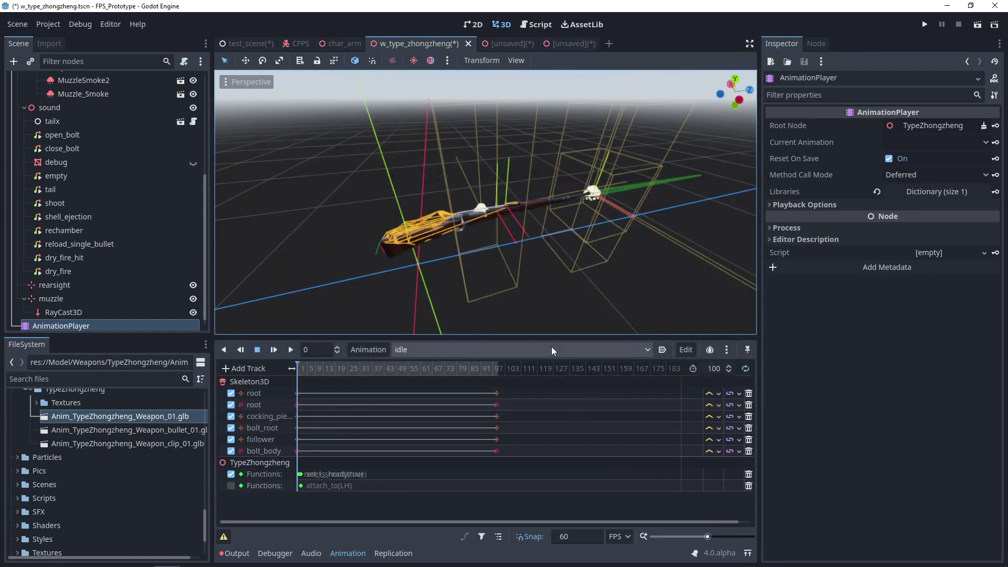
Step: Copy reload_open_bolt's AnimationPlayer method, open_bolt sound and TypeZhongzheng method tracks
click(460, 349)
click(497, 443)
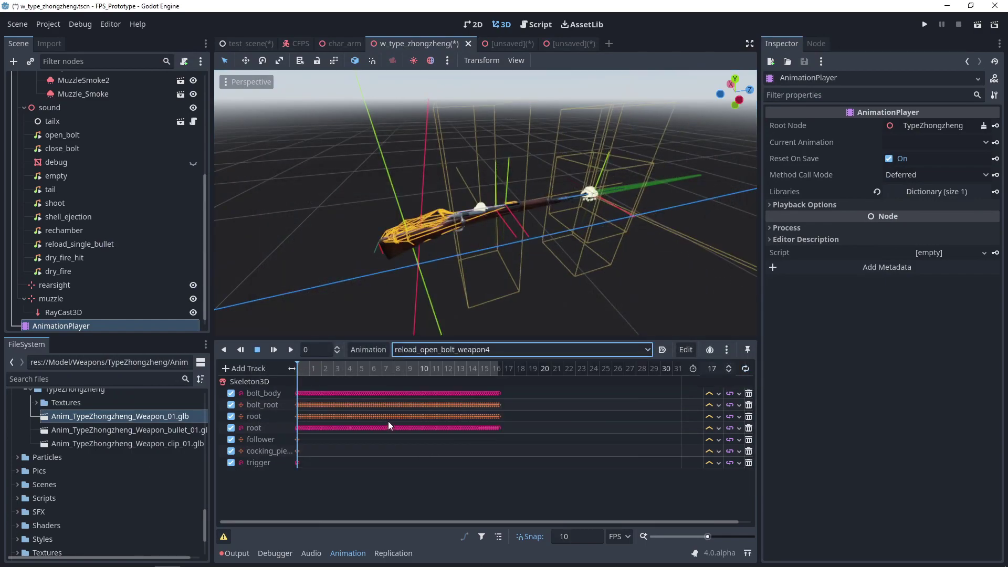
click(468, 351)
click(456, 427)
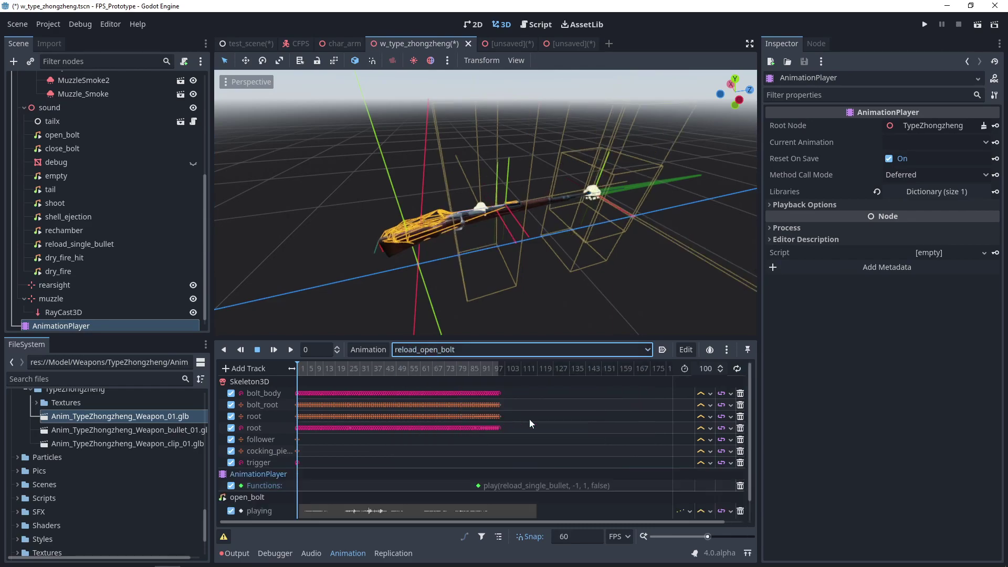
scroll(550, 418, down, 1)
click(559, 434)
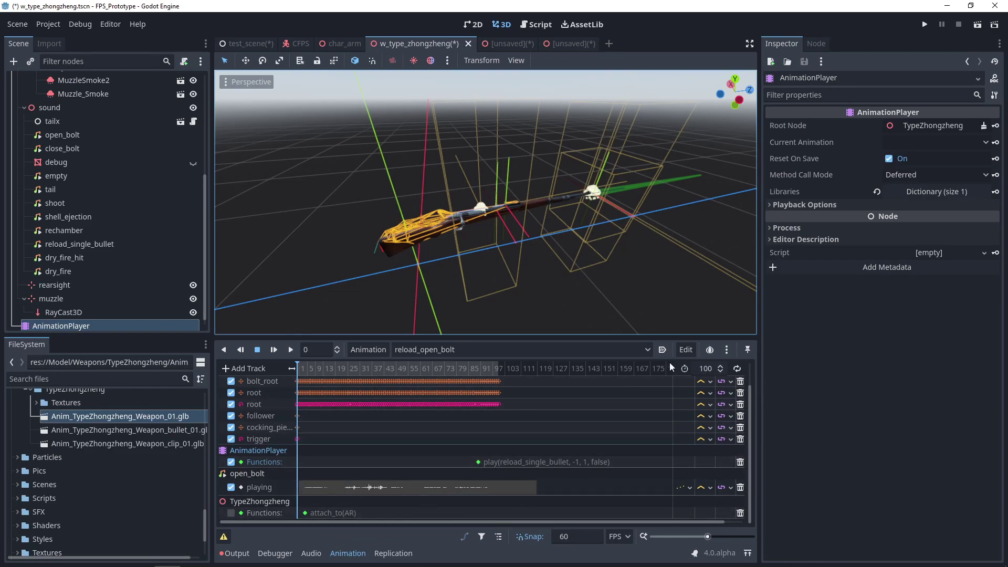
click(686, 350)
click(701, 365)
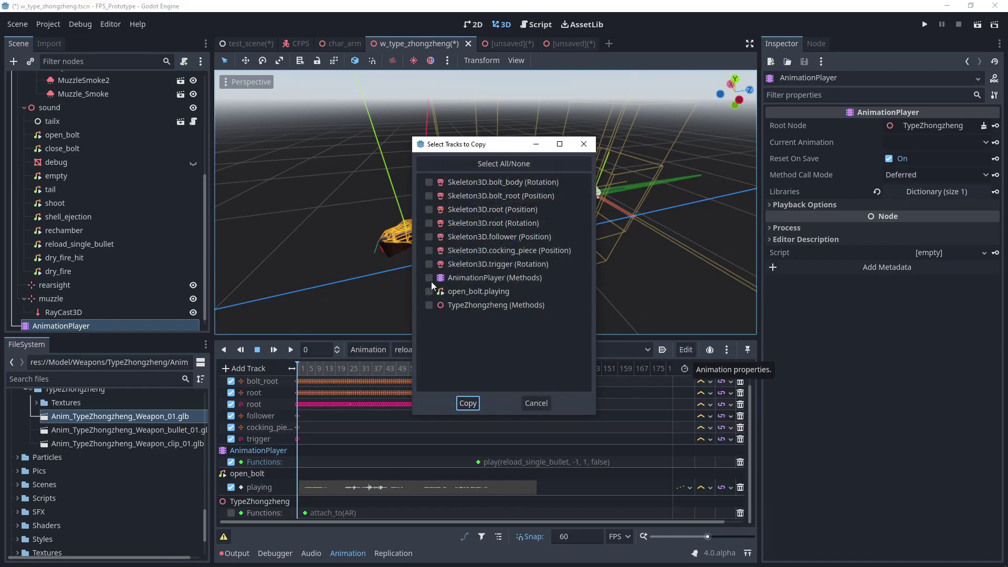
click(429, 278)
click(429, 291)
click(430, 305)
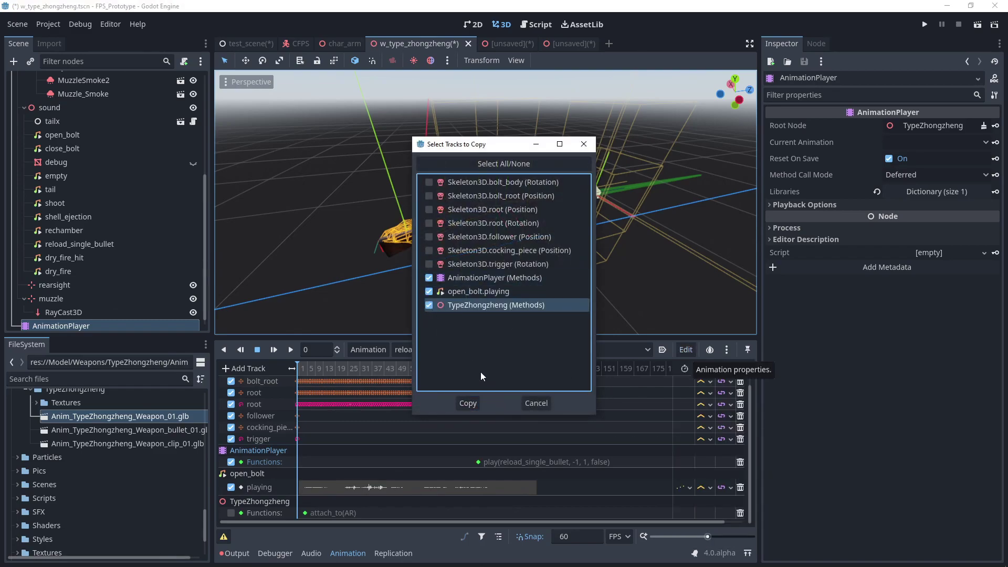
click(467, 403)
Step: Paste the copied tracks into reload_open_bolt_weapon4 and preview it through to 1.6667 s
click(552, 350)
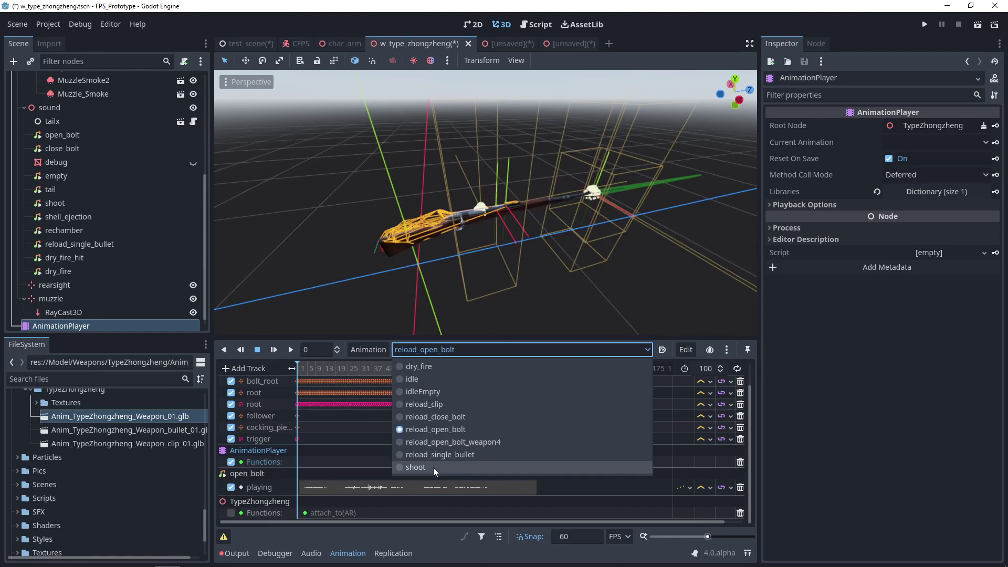
click(439, 441)
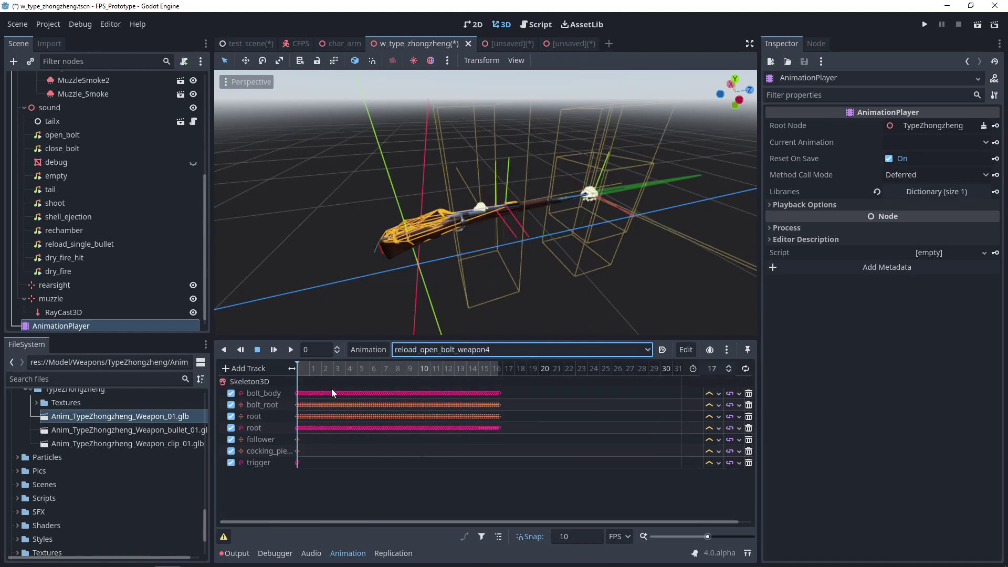
click(692, 350)
click(721, 383)
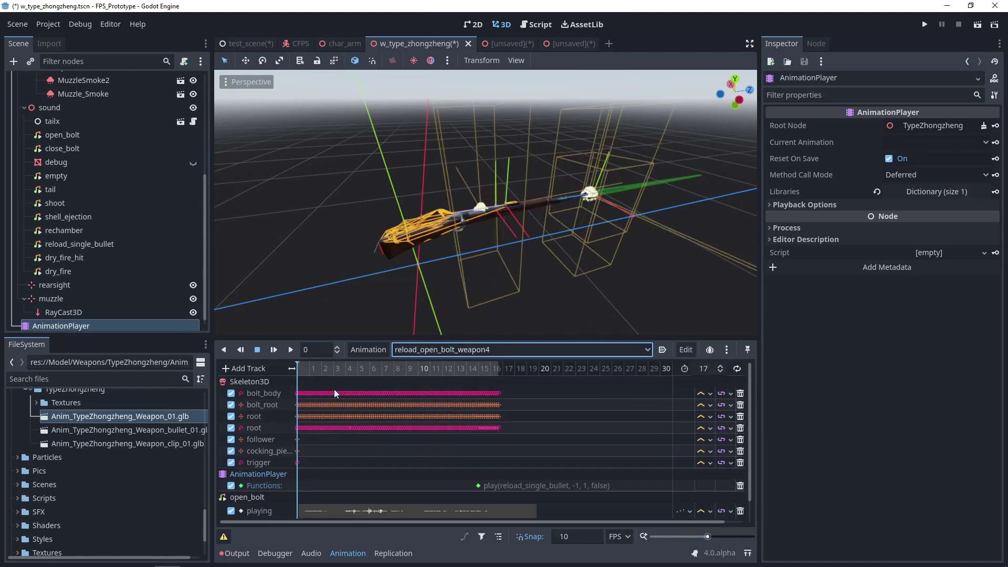
click(273, 350)
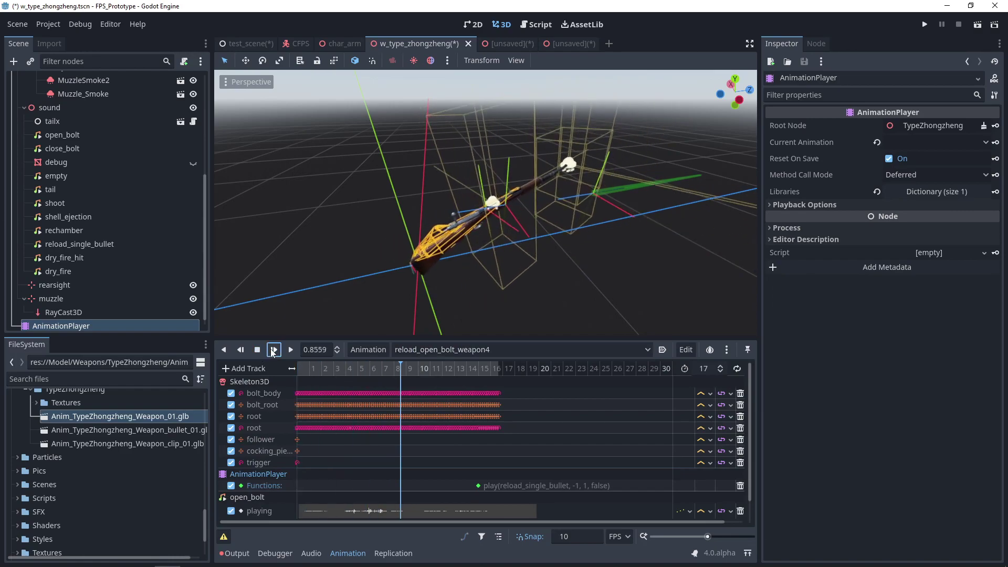
scroll(395, 419, down, 1)
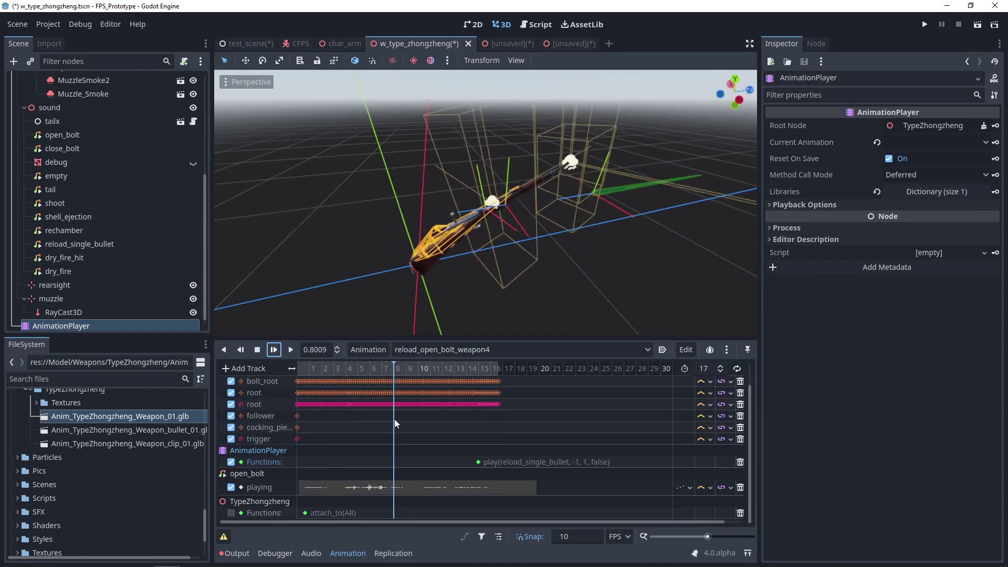
click(256, 349)
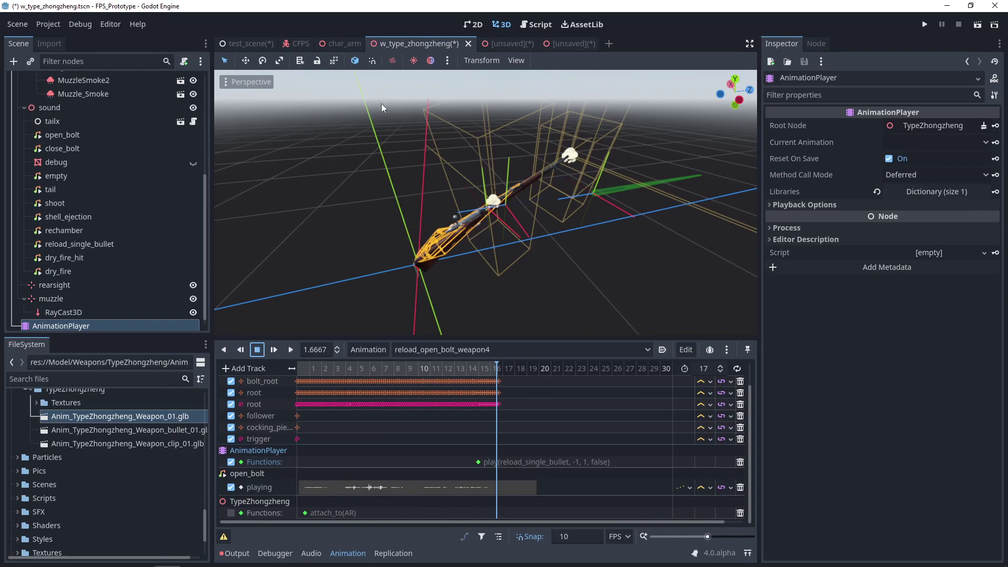
click(341, 42)
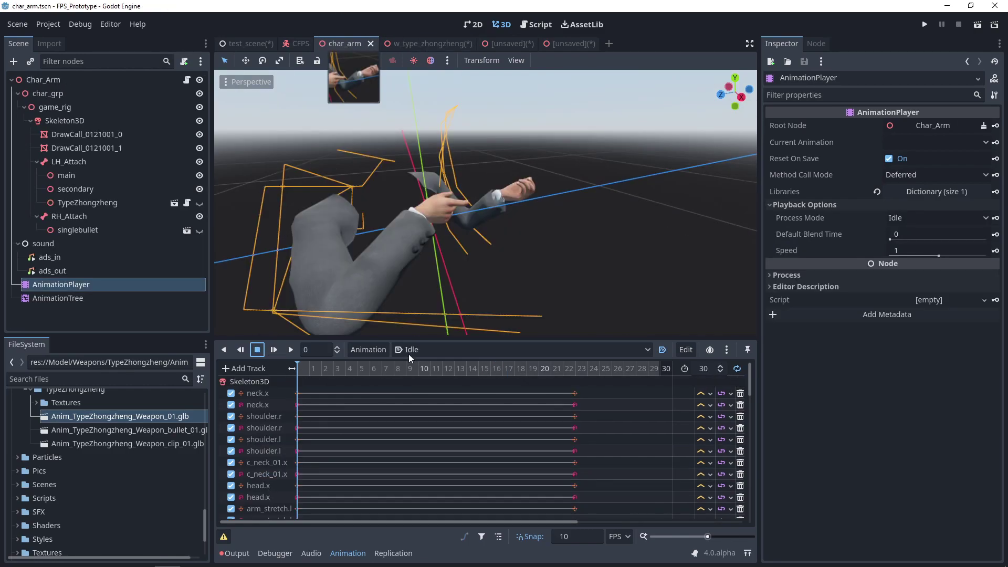
Step: Deactivate char_arm's AnimationTree and load reload_open_bolt_weapon3.anim into its [Global] library
click(82, 300)
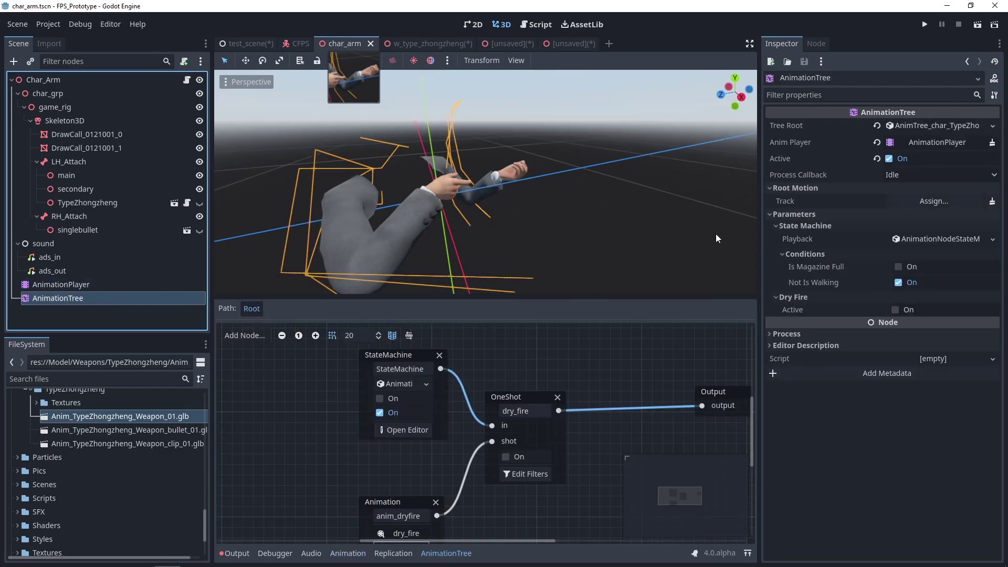
click(893, 158)
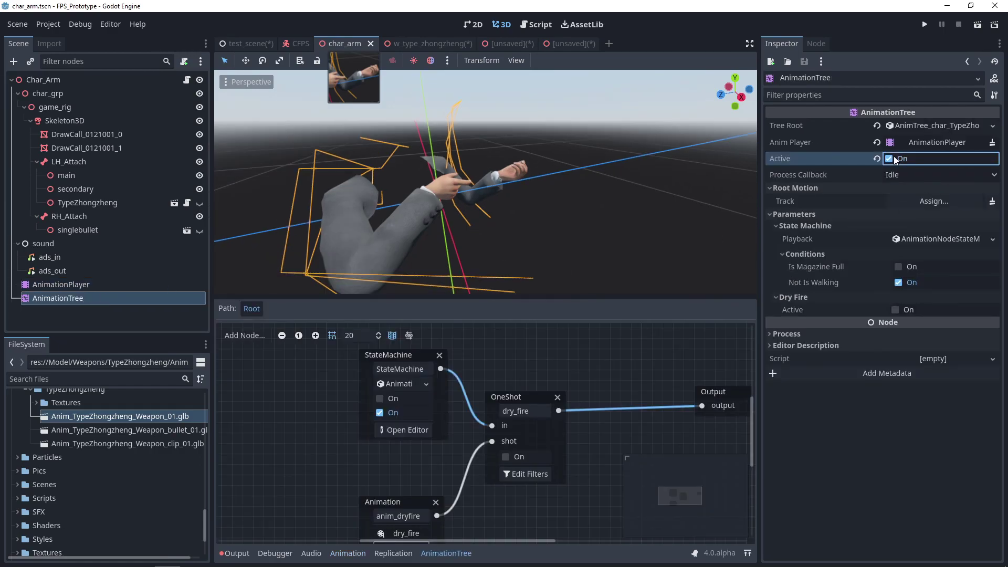
click(65, 284)
click(366, 350)
click(395, 383)
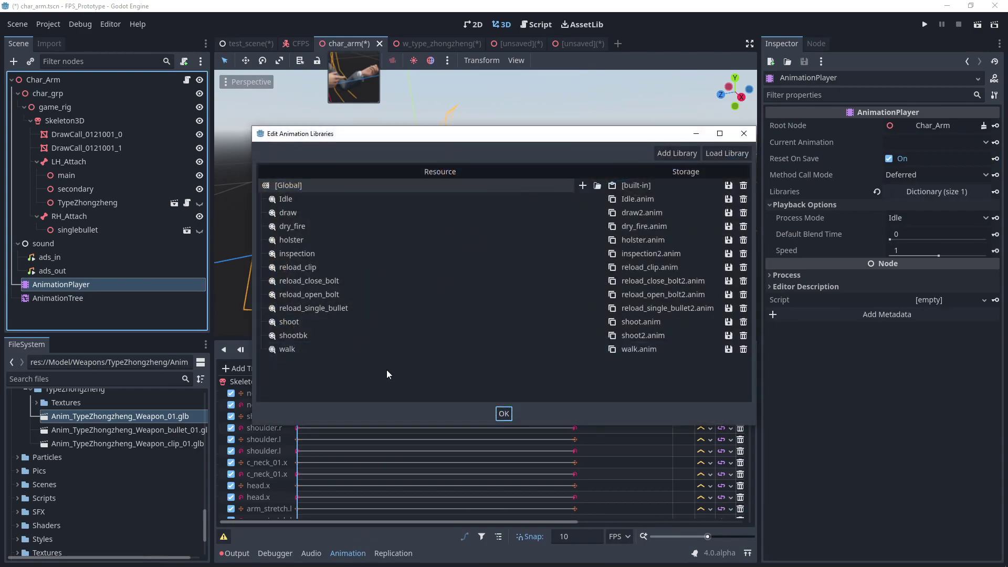
click(598, 185)
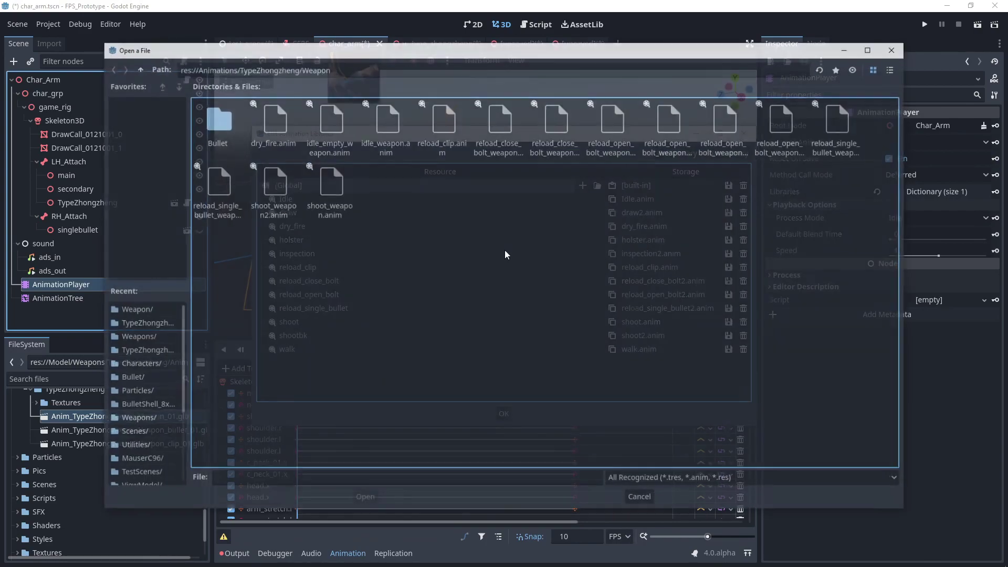
click(676, 151)
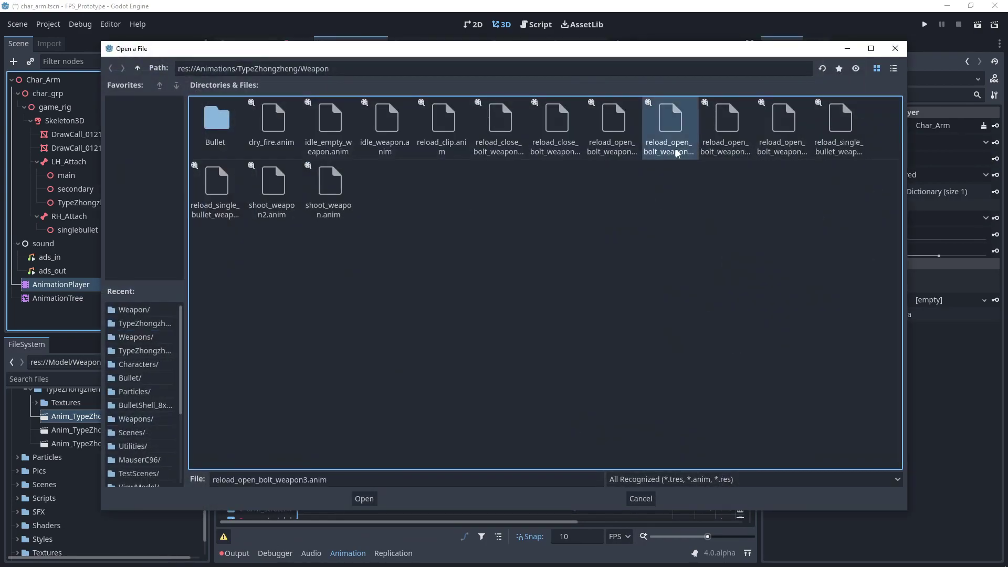
double_click(677, 152)
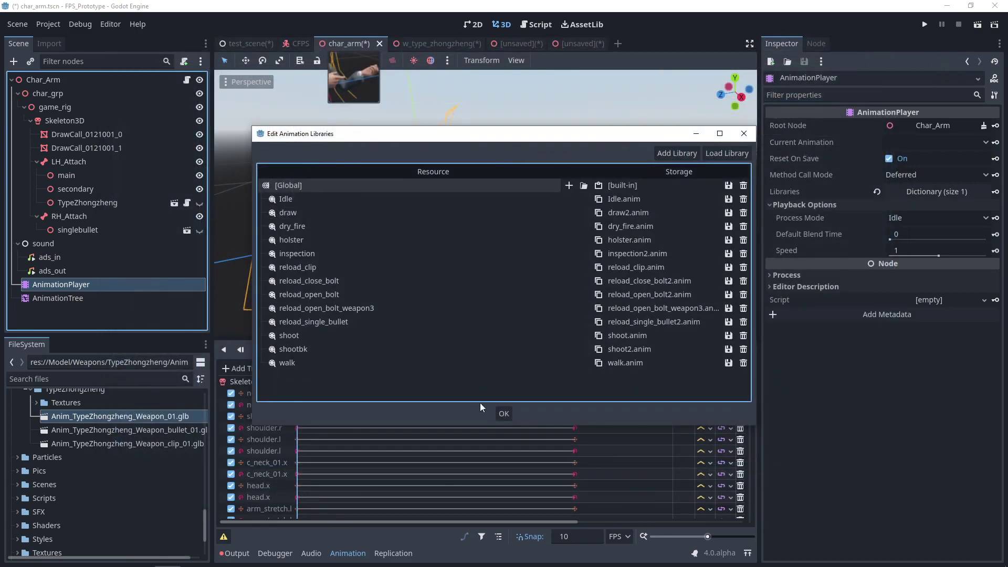
click(503, 413)
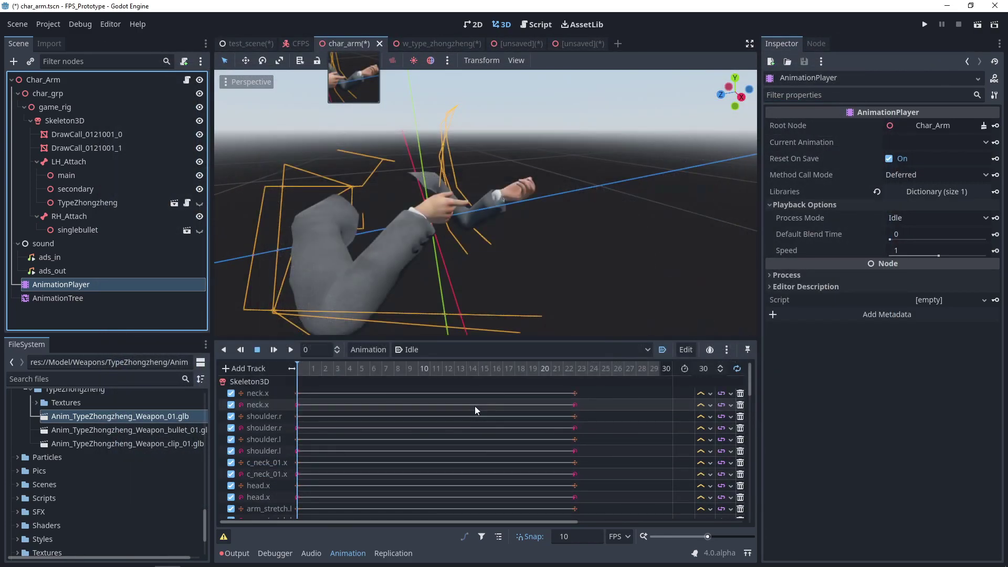
Step: Select char_grp and mark part of its name for editing, then return to w_type_zhongzheng
click(282, 383)
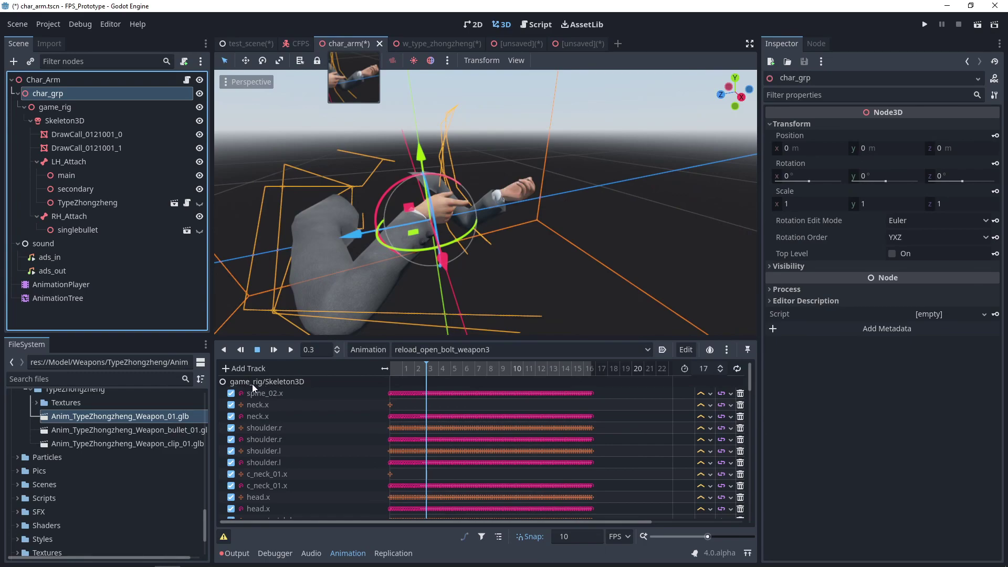
double_click(63, 96)
key(ctrl+c)
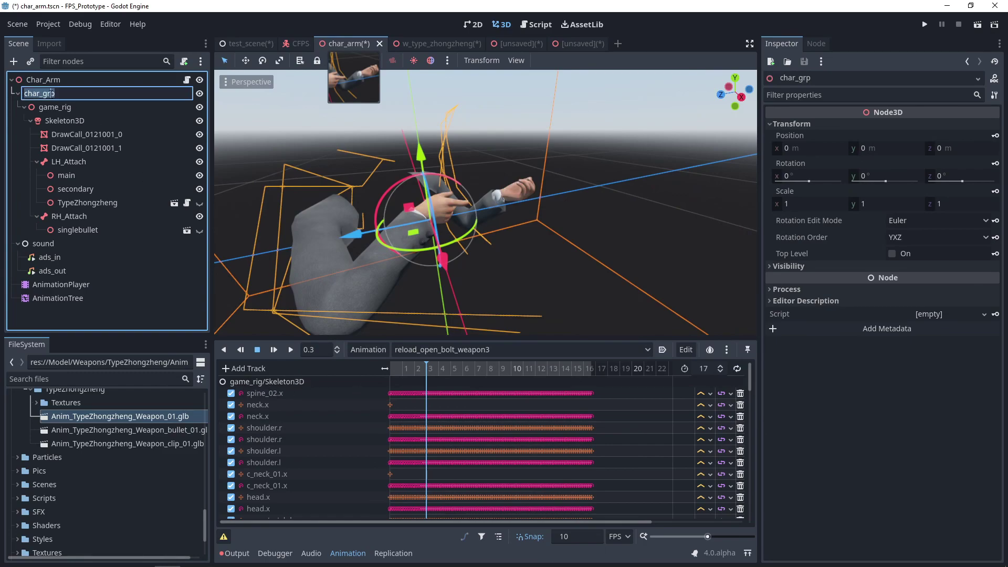
click(62, 96)
drag(63, 96, 28, 94)
click(437, 46)
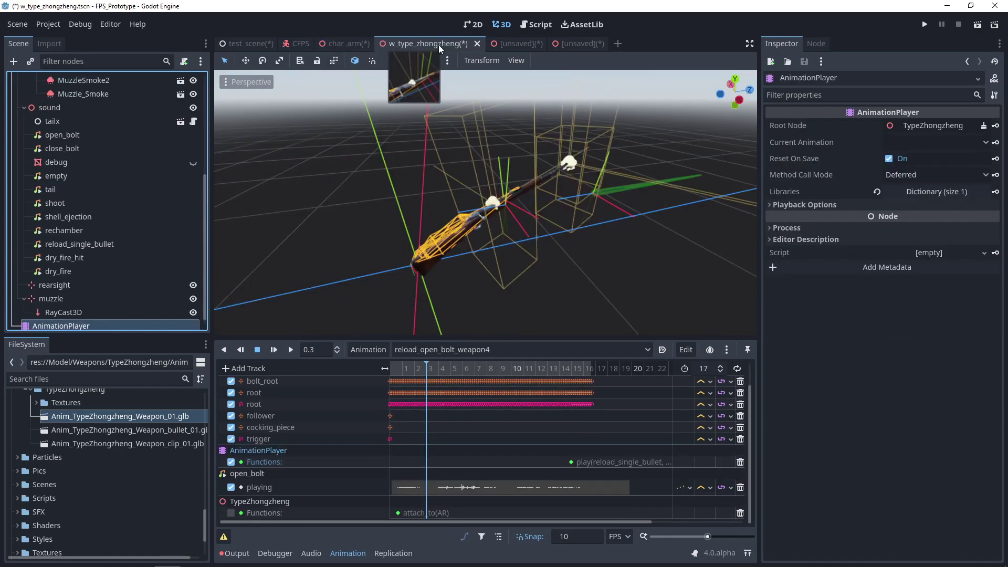
Step: In the unsaved arms scene, change the root Anim_TypeZhongzheng_01 node's type to Node3D
click(514, 45)
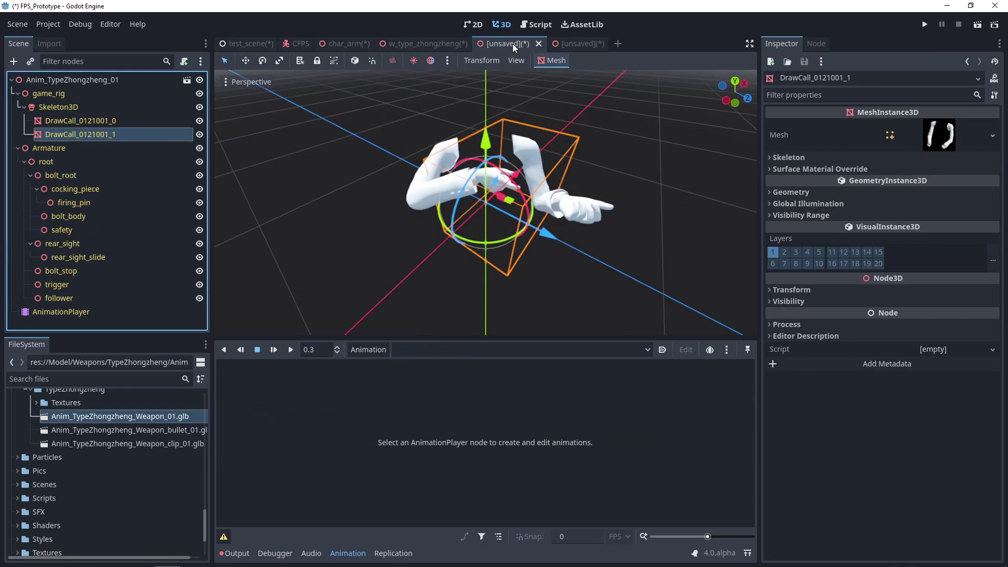
right_click(67, 79)
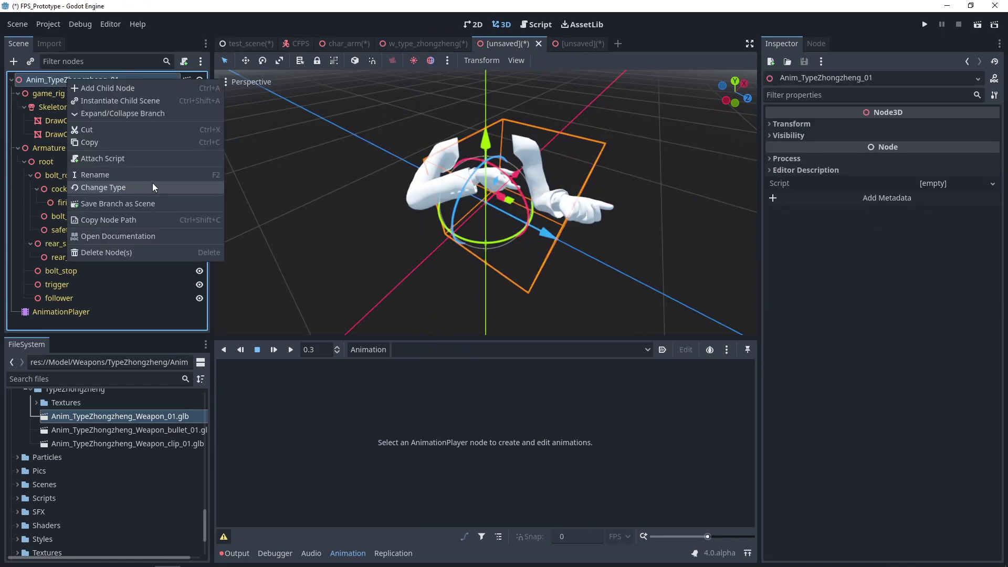
click(115, 188)
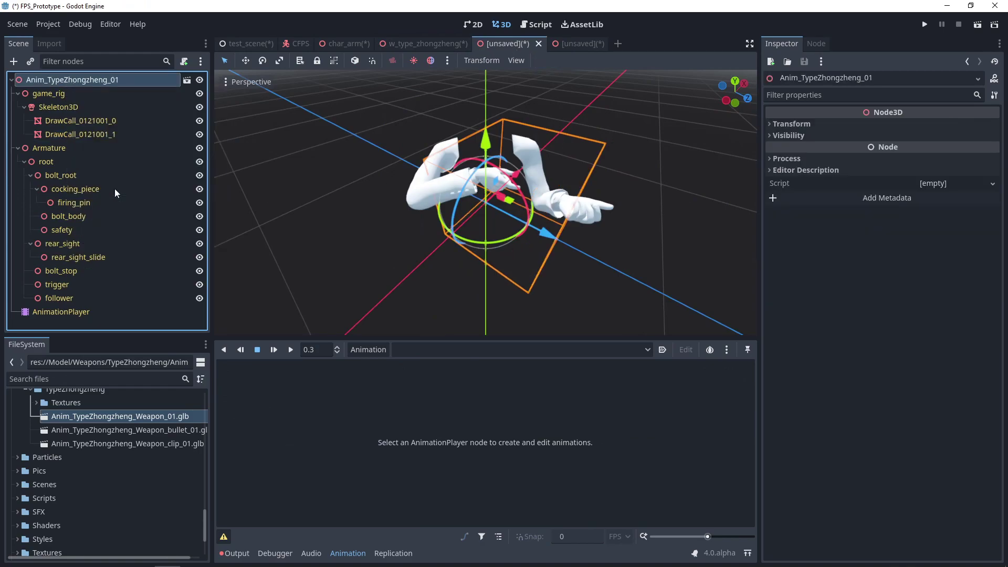
double_click(406, 178)
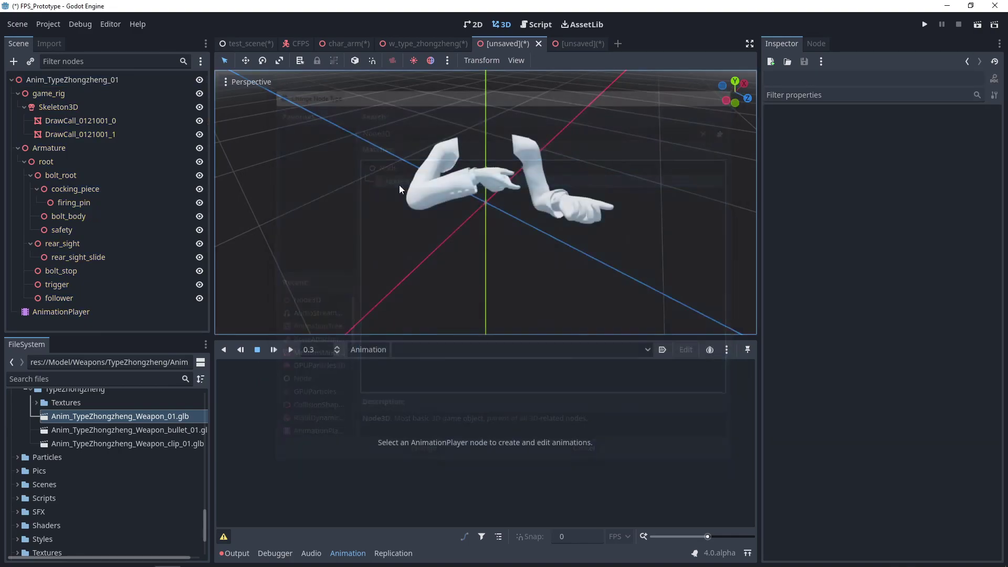
Step: Add a Node3D child named char_grp under the root and move it above game_rig
click(58, 80)
right_click(57, 80)
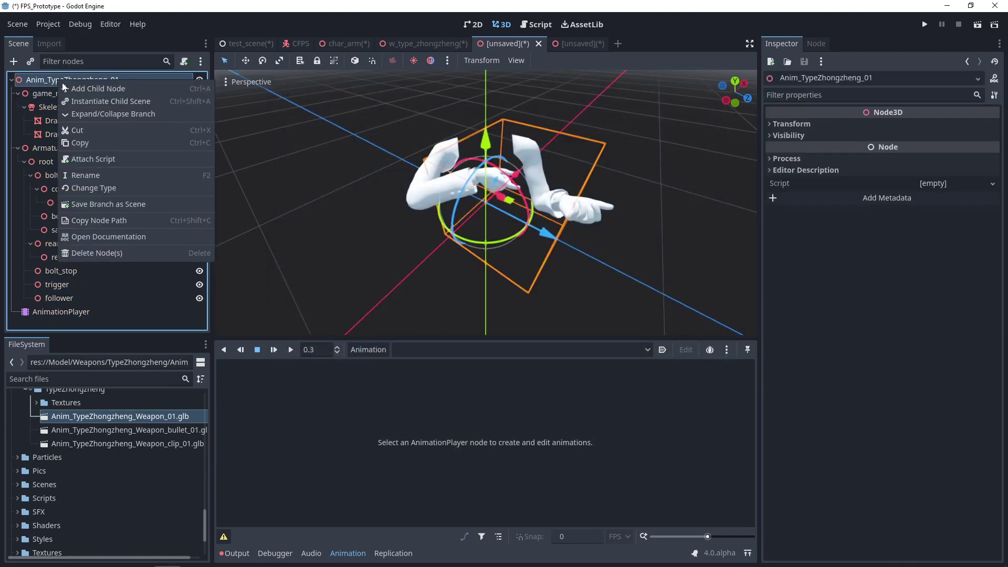
key(Escape)
key(ctrl+a)
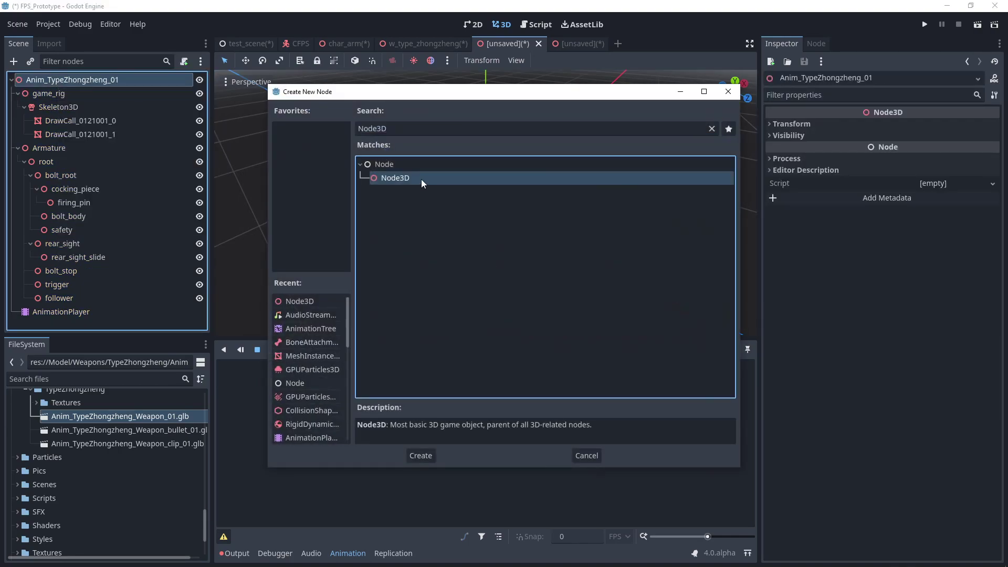
double_click(421, 178)
drag(46, 318, 57, 96)
double_click(42, 93)
key(ctrl+v)
click(58, 109)
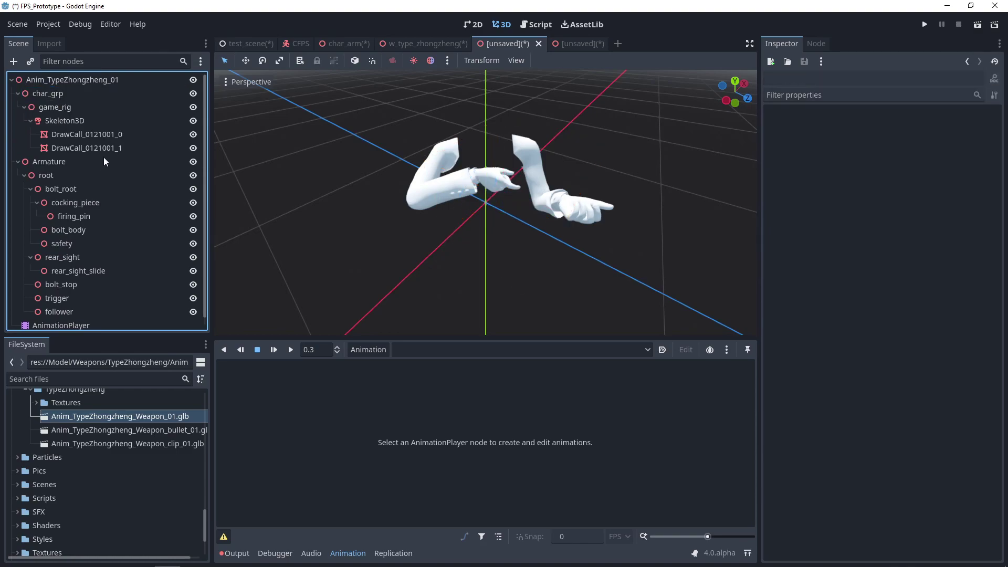
Step: Load reload_open_bolt_baked in the AnimationPlayer and start saving it as a separate file
click(62, 326)
click(437, 351)
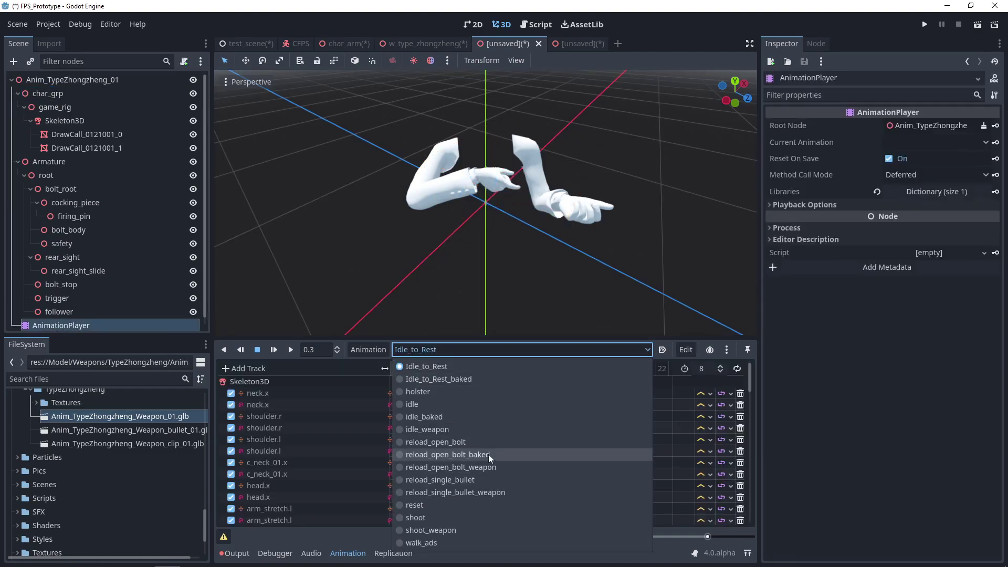
click(448, 454)
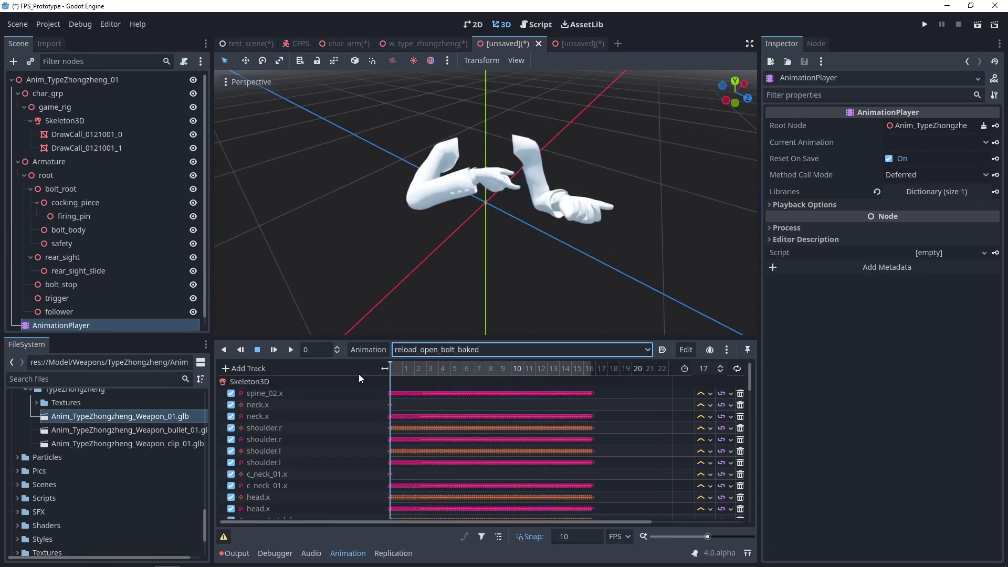
click(357, 351)
click(386, 384)
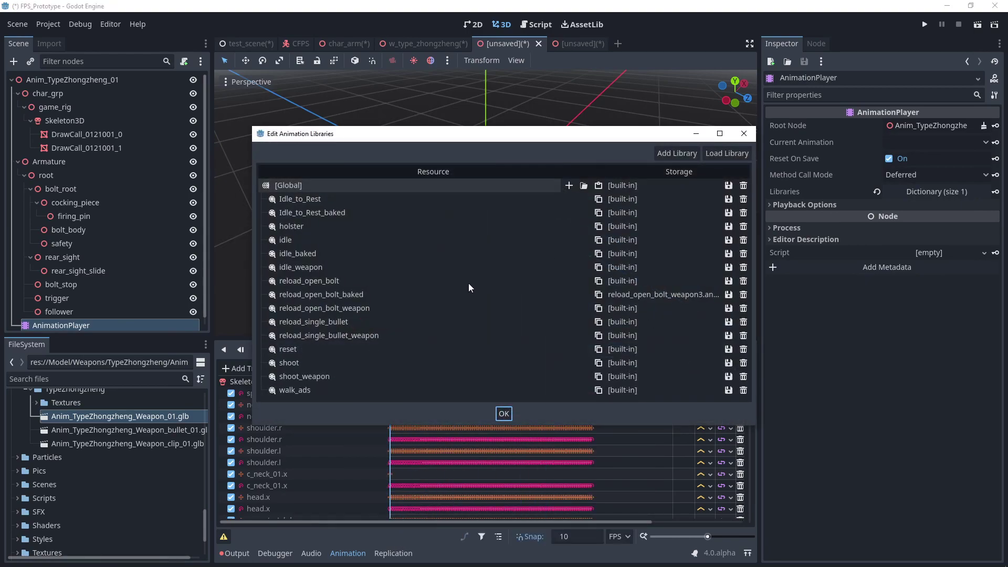
click(729, 294)
click(759, 322)
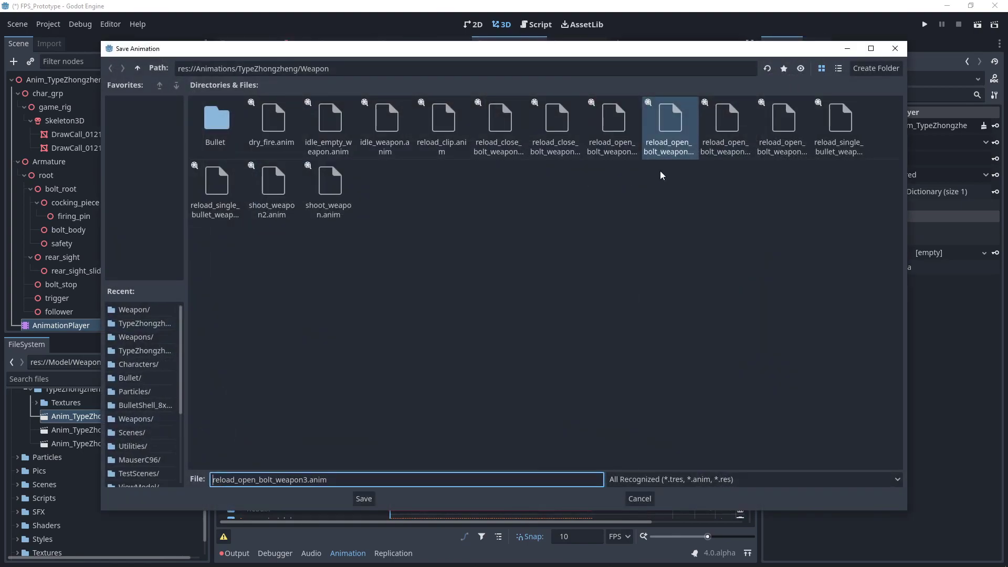
Step: Delete the old reload_open_bolt_weapon3.anim, save the animation under that name, then view char_arm's AnimationTree
click(618, 137)
click(663, 135)
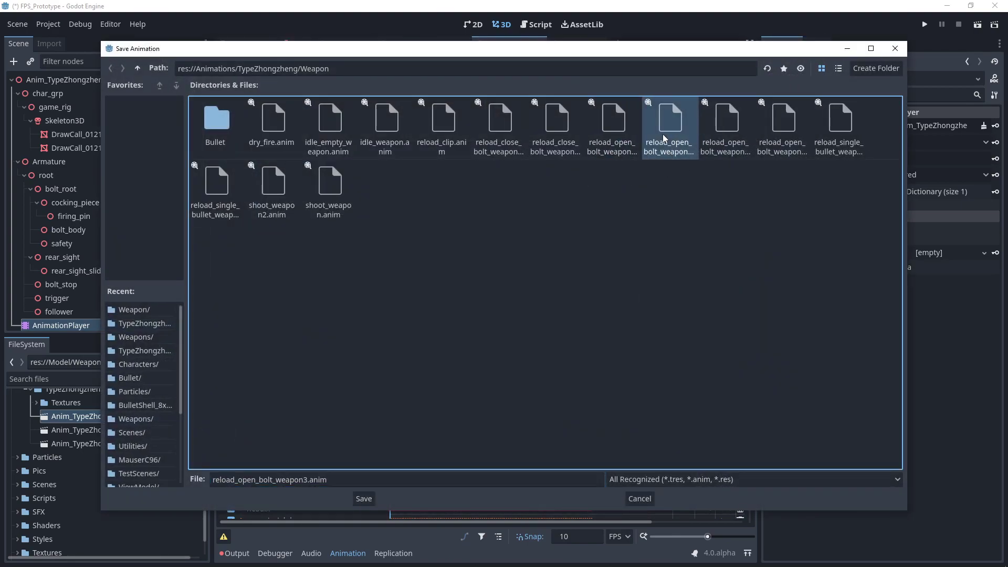
right_click(660, 131)
click(682, 153)
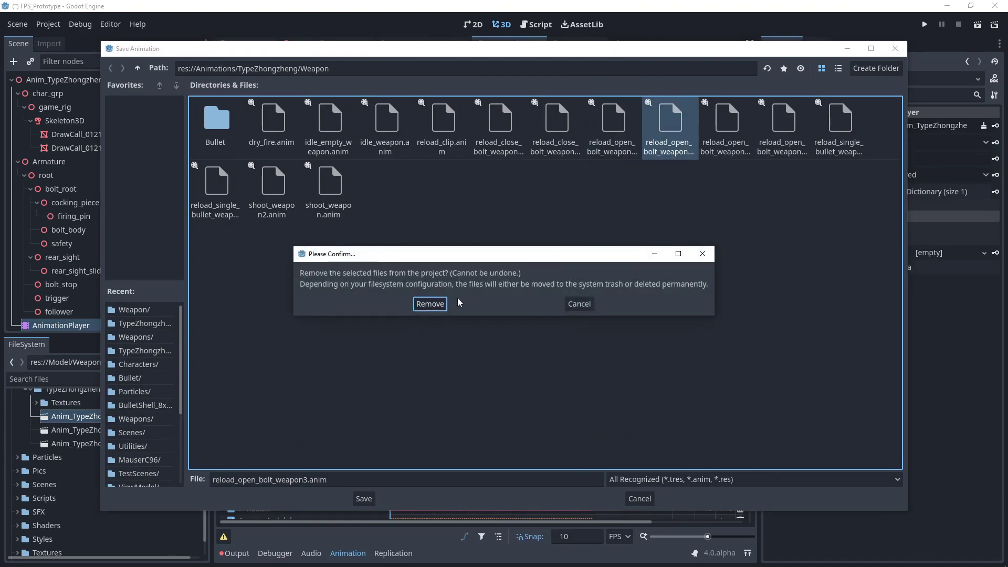
click(435, 303)
click(359, 499)
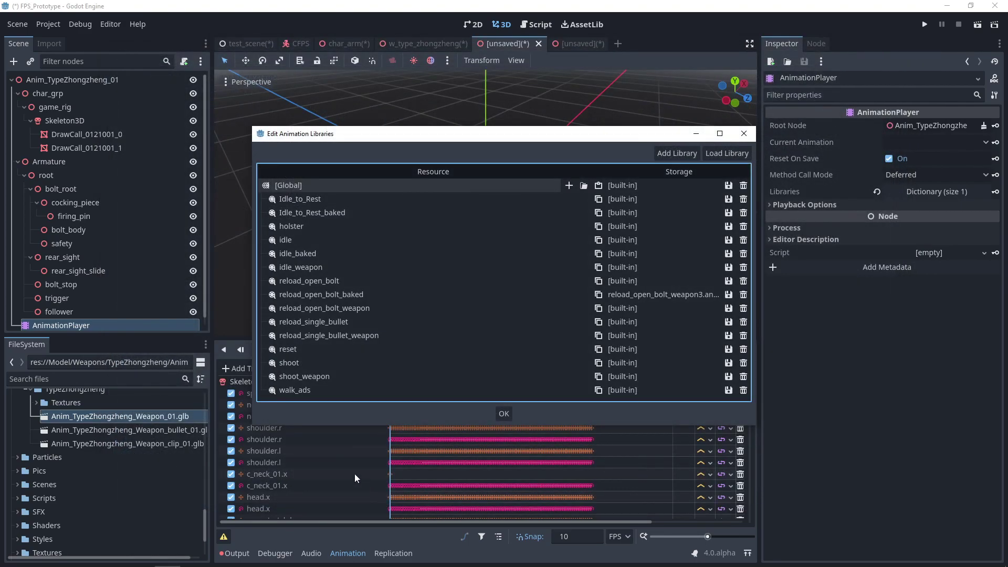
click(506, 413)
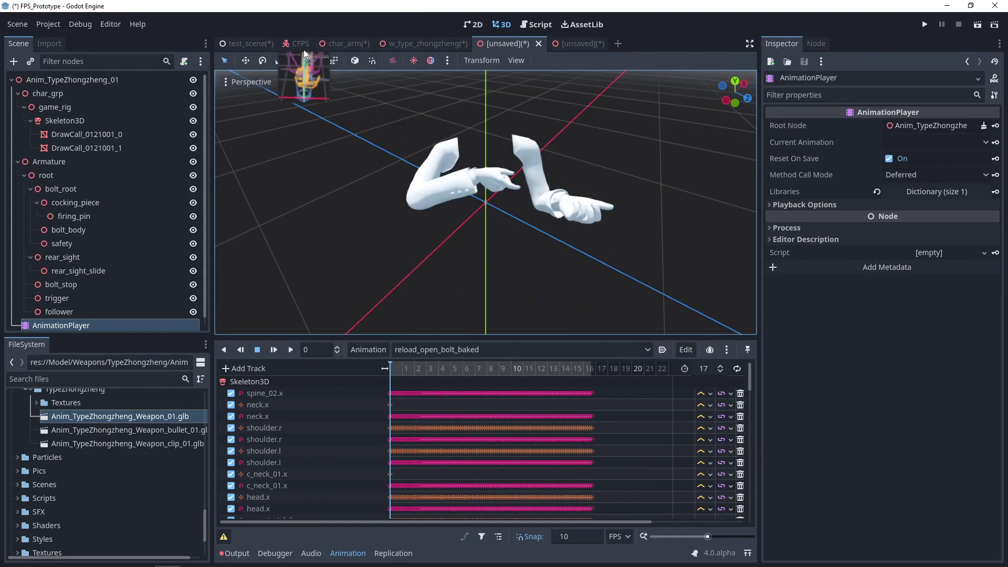
click(345, 42)
click(79, 295)
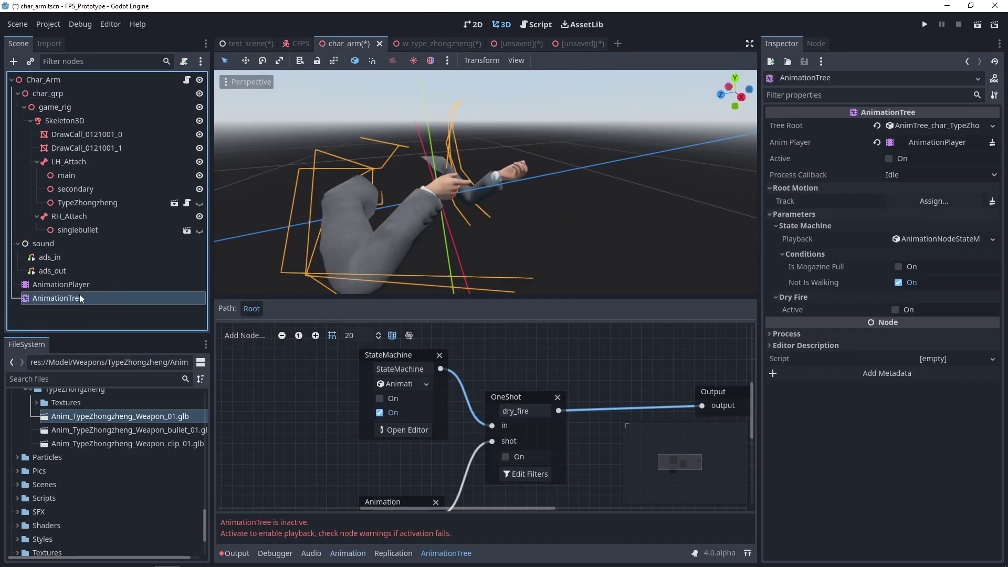
Step: Scrub char_arm's reload_open_bolt_weapon3 to about 0.9 s, check the CFPS scene, then return to the arms' 3D view
click(81, 287)
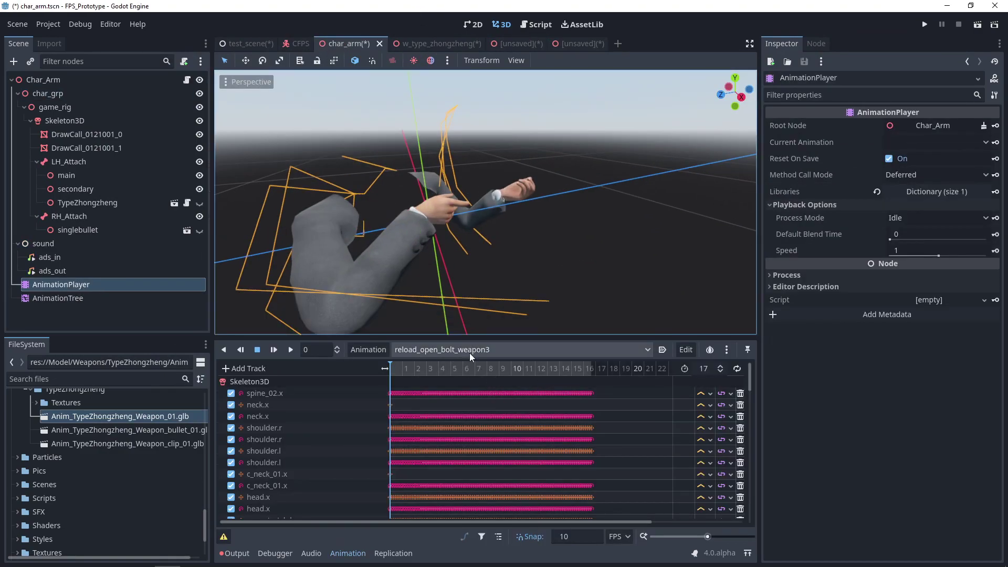
drag(456, 370, 367, 371)
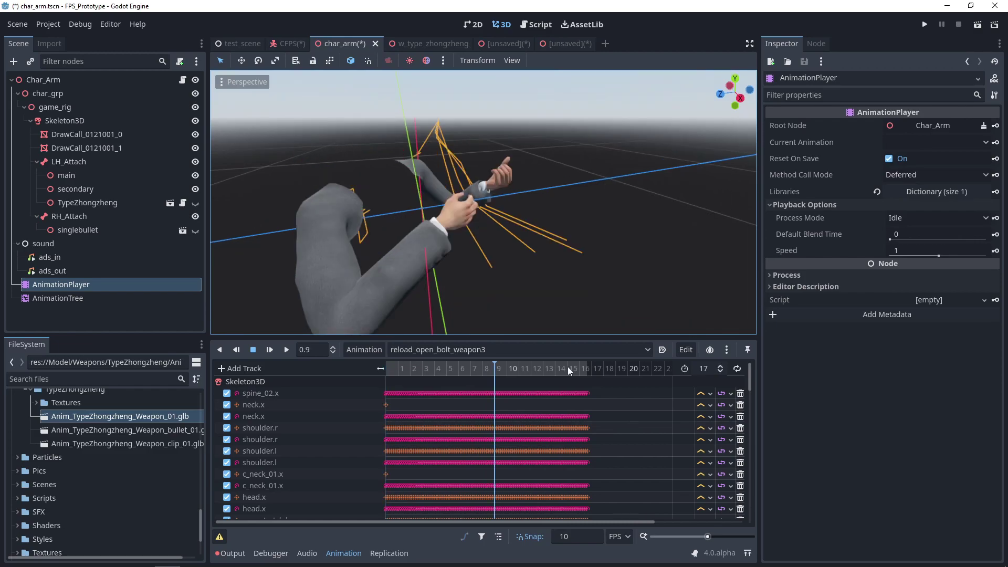
click(292, 42)
scroll(198, 124, down, 2)
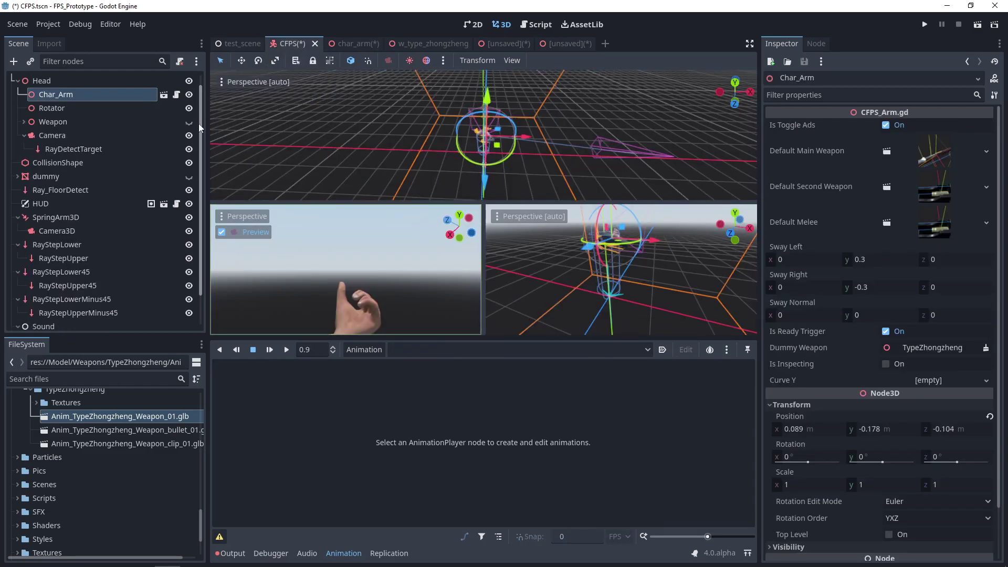
scroll(179, 122, up, 2)
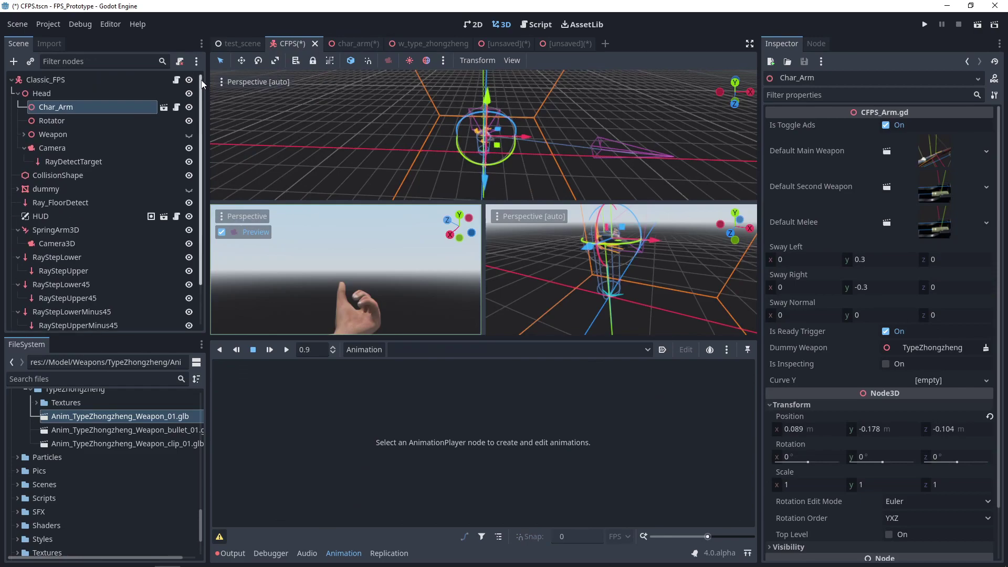
click(164, 107)
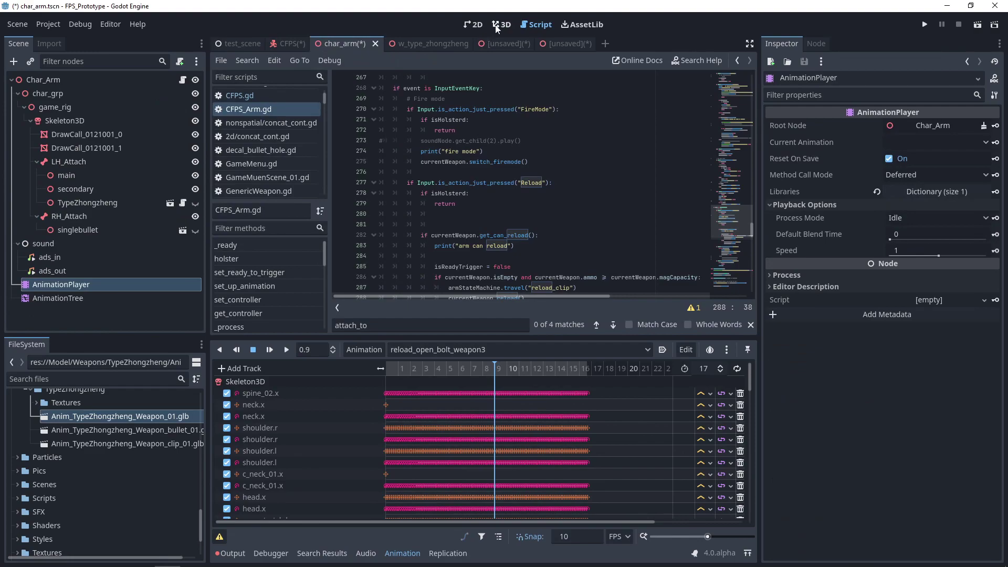
click(500, 25)
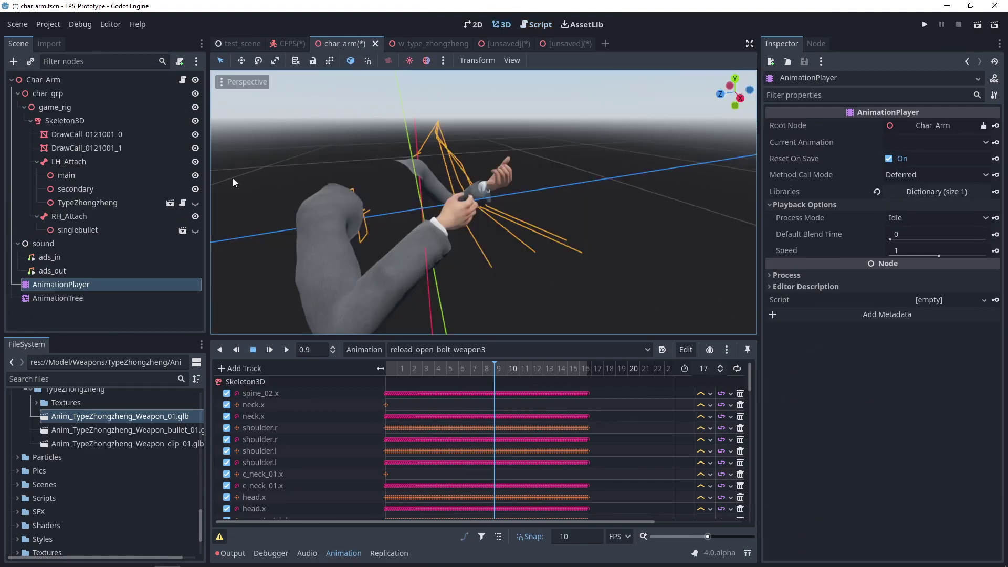
Step: Frame RH_Attach, LH_Attach and Skeleton3D in the viewport, then select the AnimationTree
click(67, 216)
key(f)
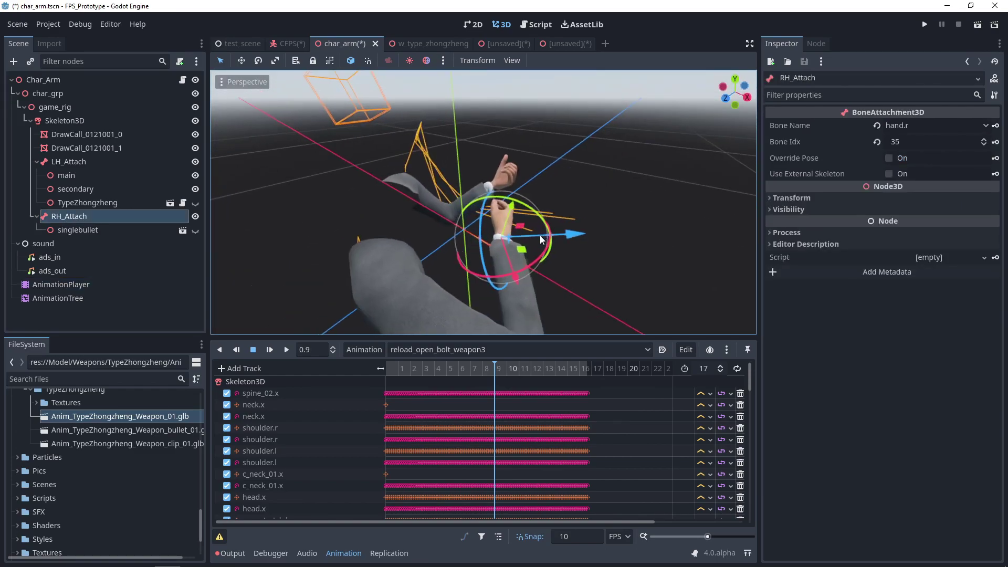
middle_drag(541, 236, 470, 247)
click(73, 165)
key(f)
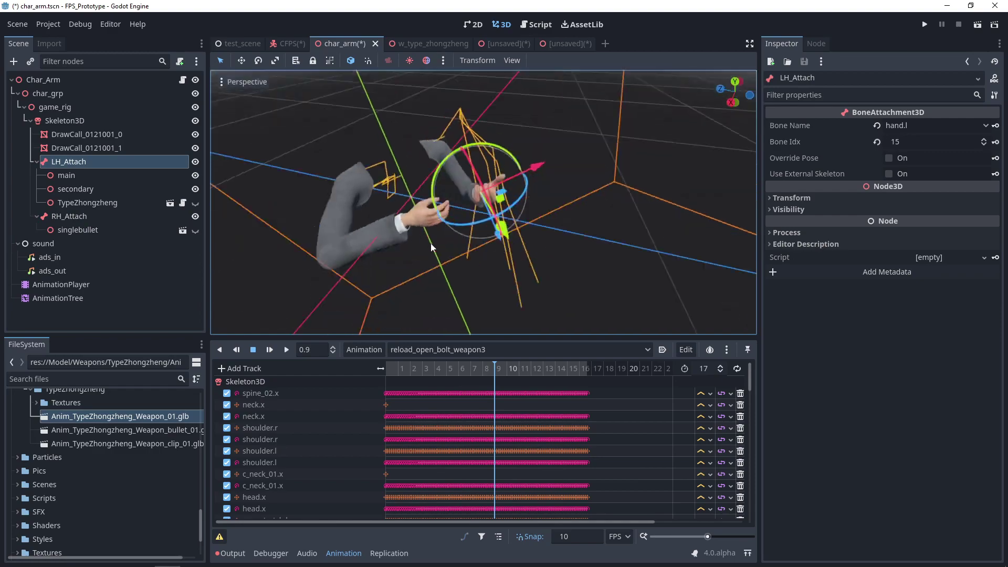
click(69, 121)
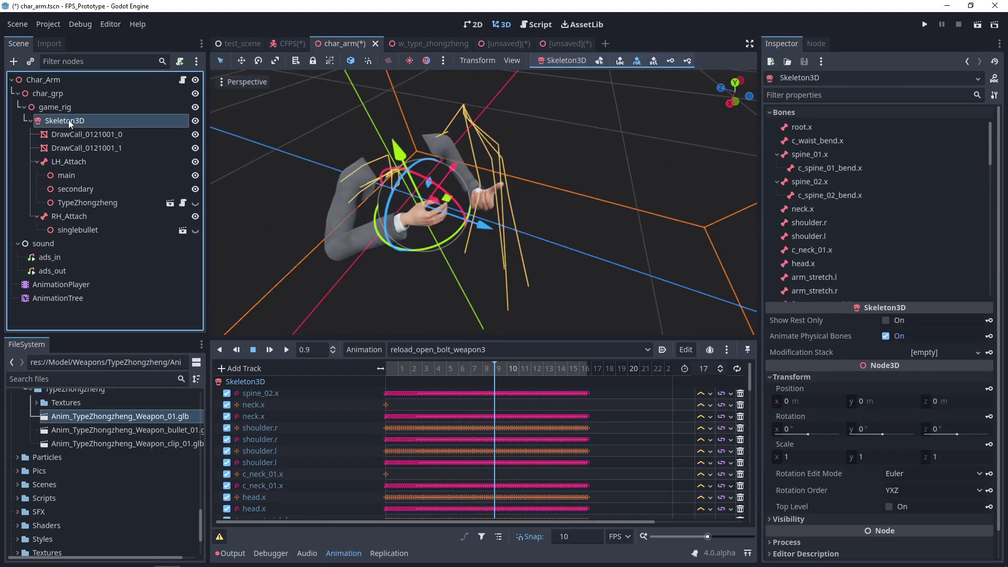
key(f)
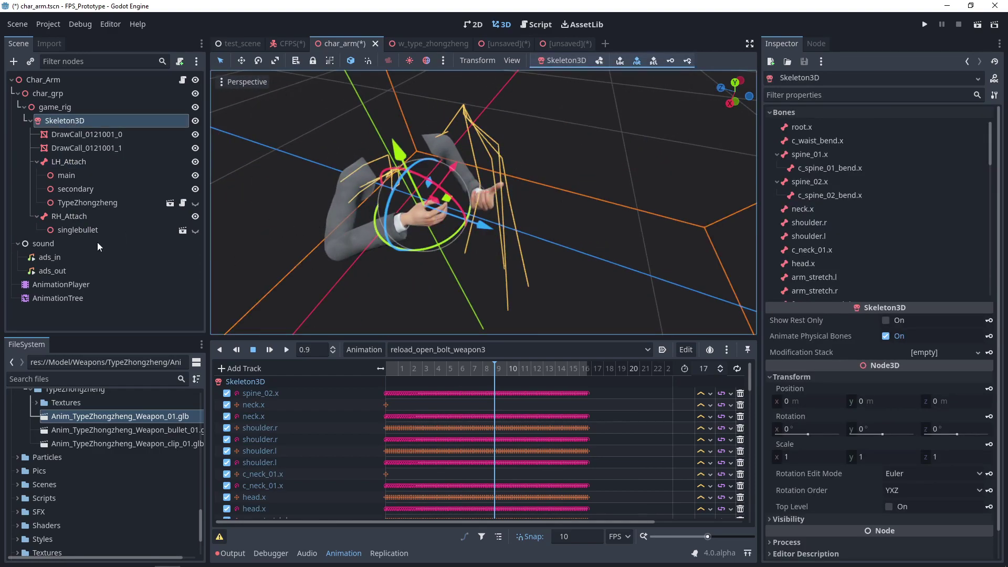
click(69, 298)
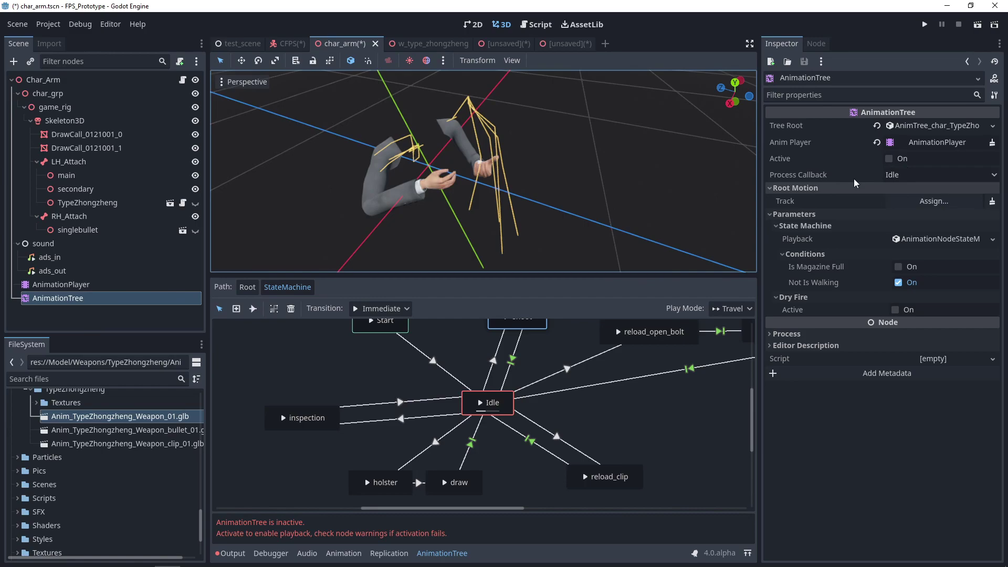
Step: Activate the AnimationTree and preview the Idle, reload_open_bolt and reload_clip states in the StateMachine
click(890, 159)
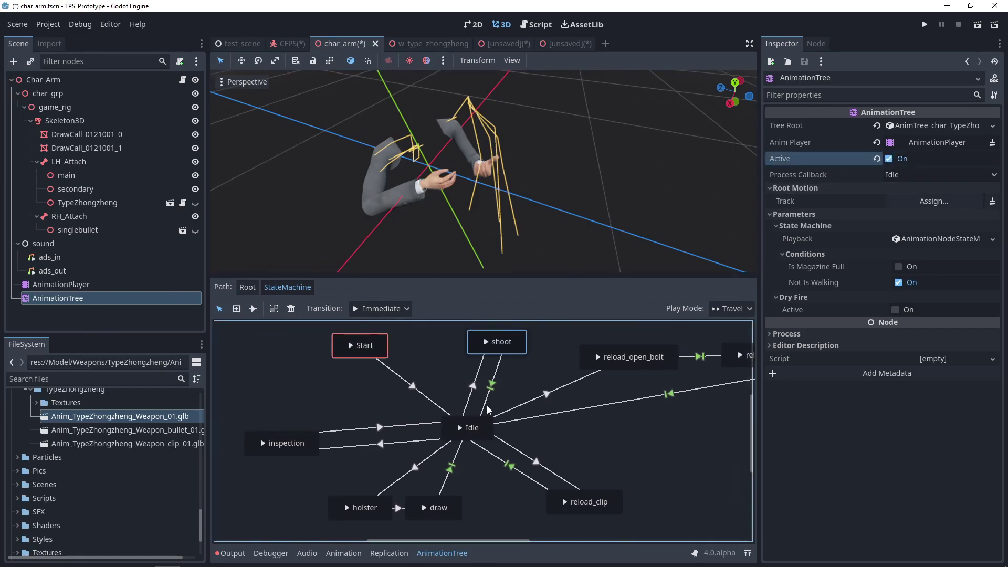
click(247, 287)
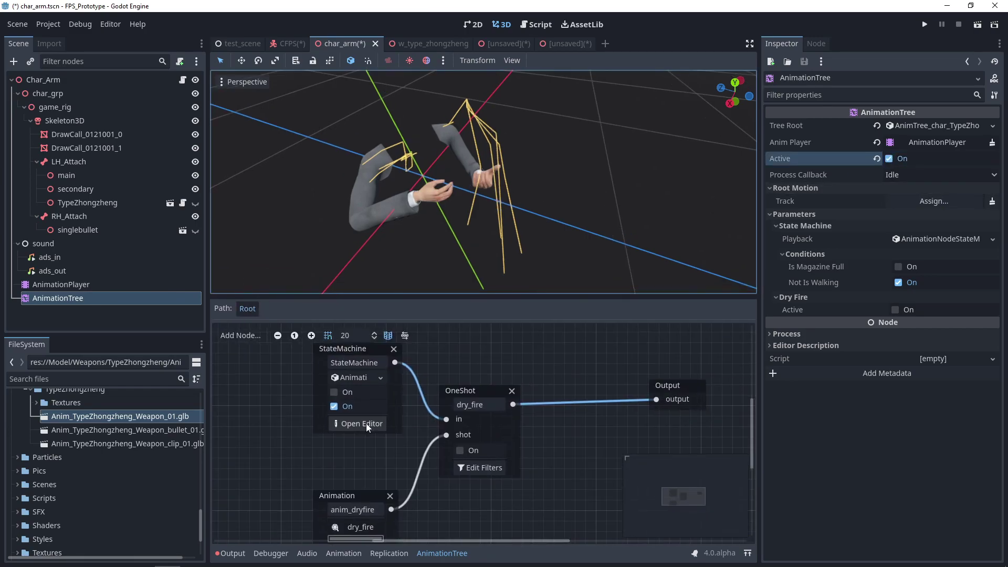
click(366, 423)
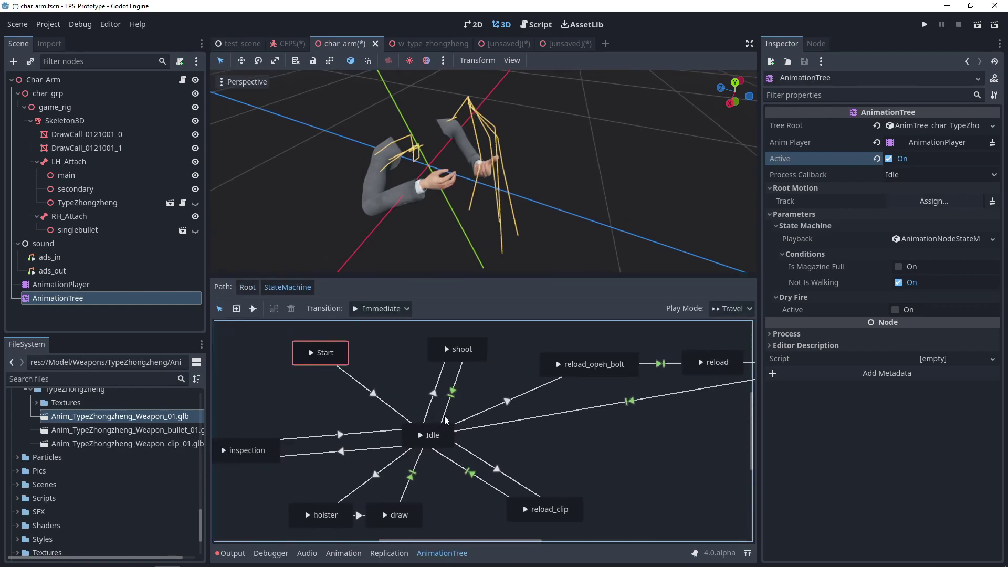
click(418, 437)
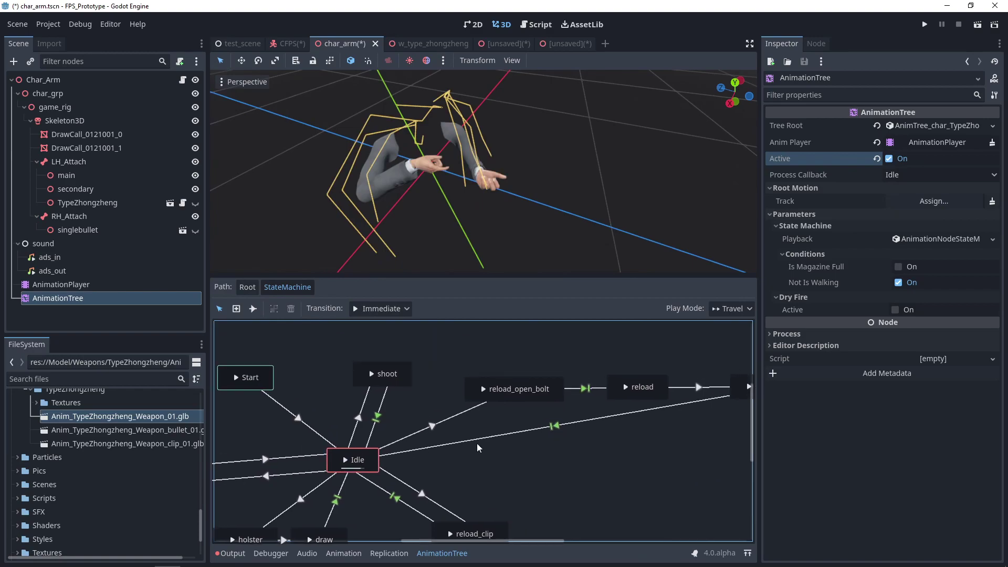
click(496, 382)
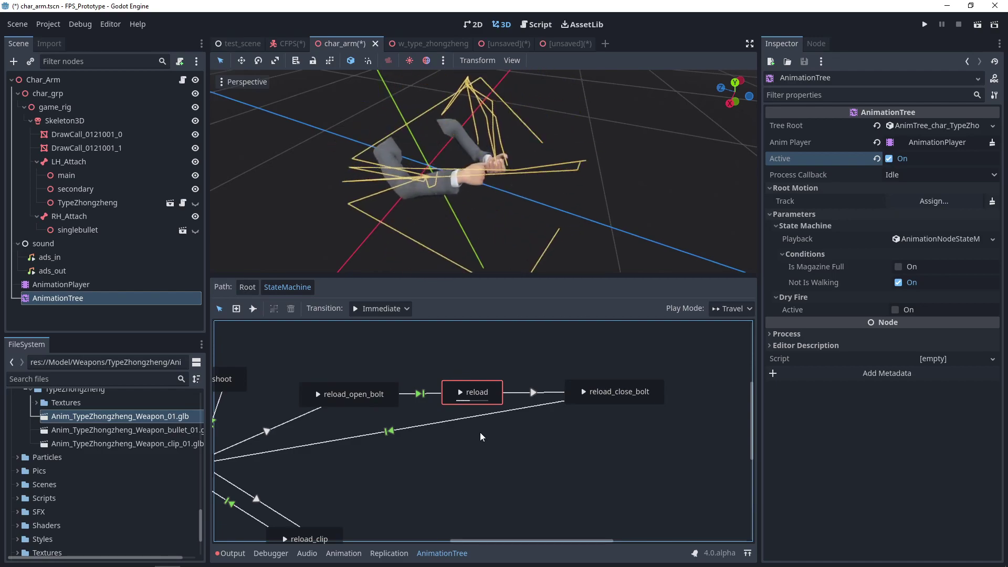
click(531, 393)
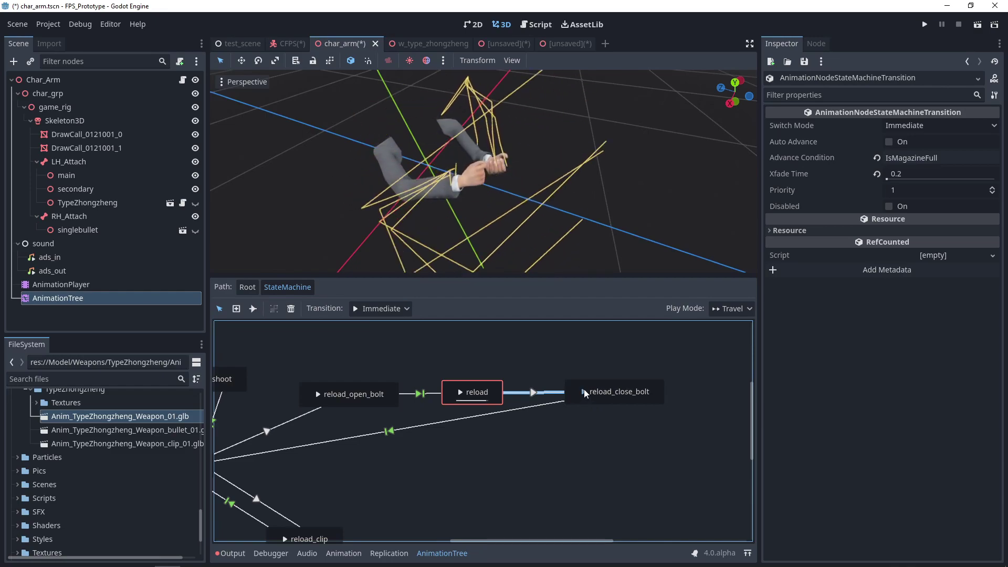
middle_drag(454, 474, 686, 417)
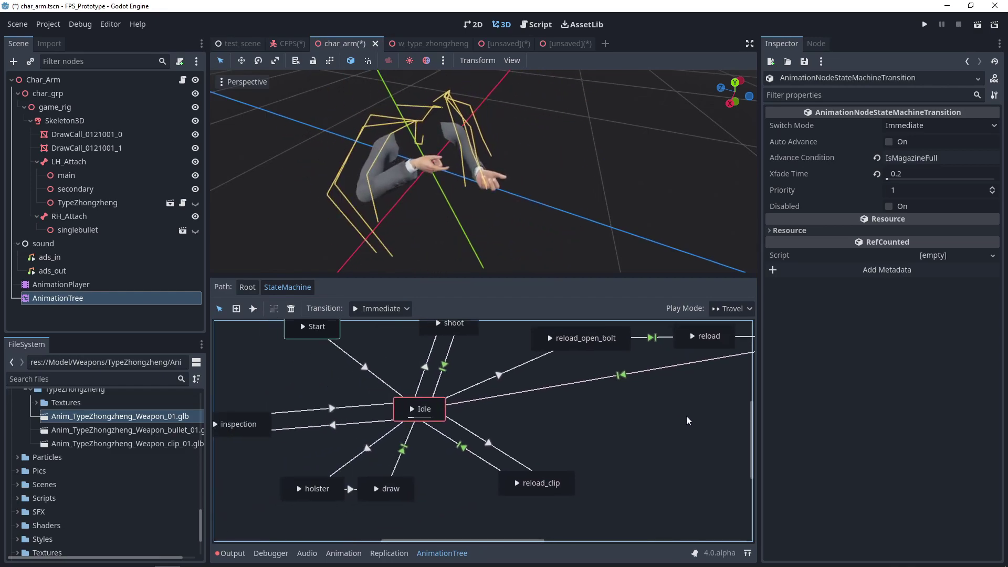
mouse_move(541, 436)
middle_down()
mouse_move(575, 433)
mouse_move(567, 450)
middle_up()
click(533, 482)
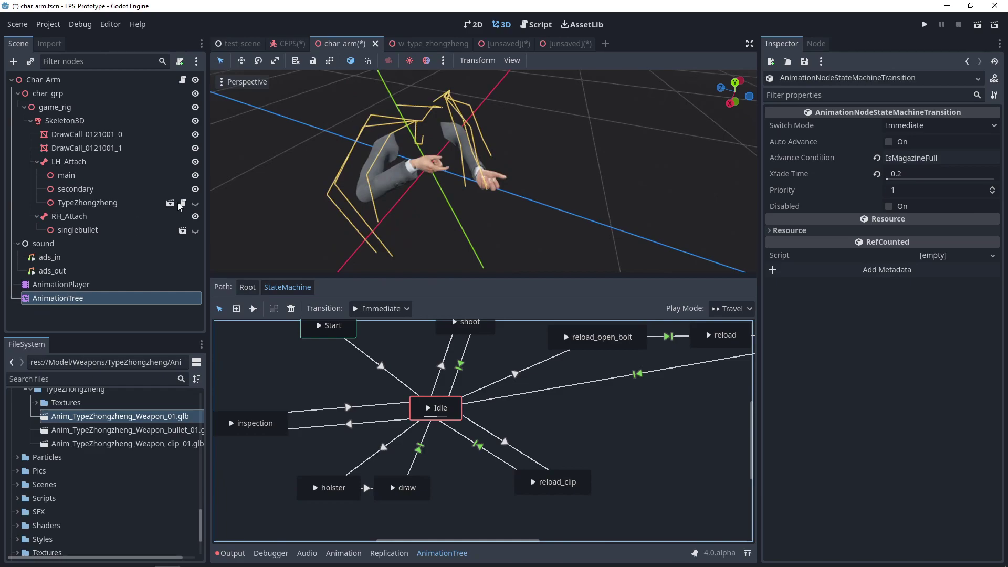
Step: Make the TypeZhongzheng rifle visible and preview the shoot state twice
click(195, 203)
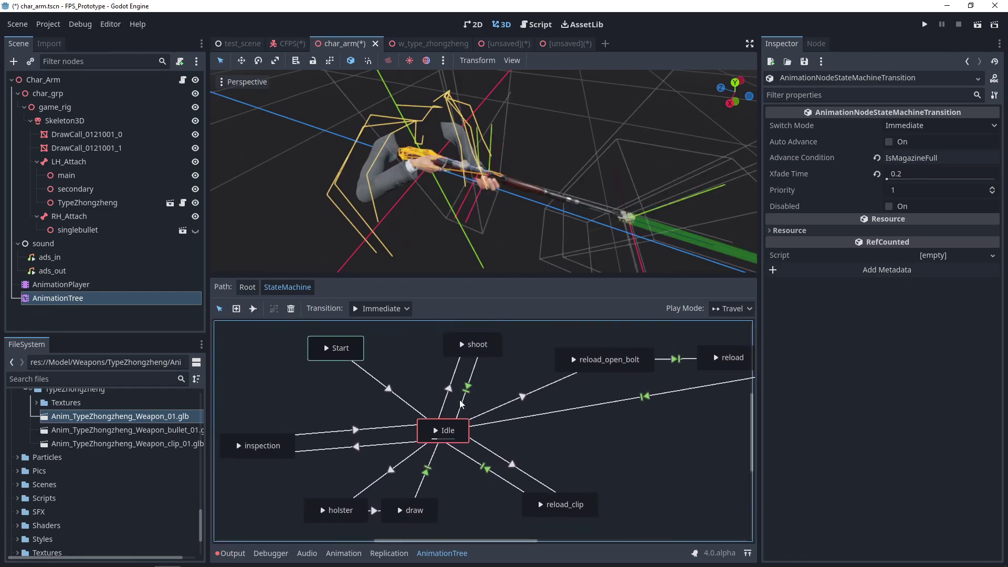
middle_drag(460, 400, 461, 398)
click(463, 342)
middle_drag(467, 242, 481, 206)
click(462, 341)
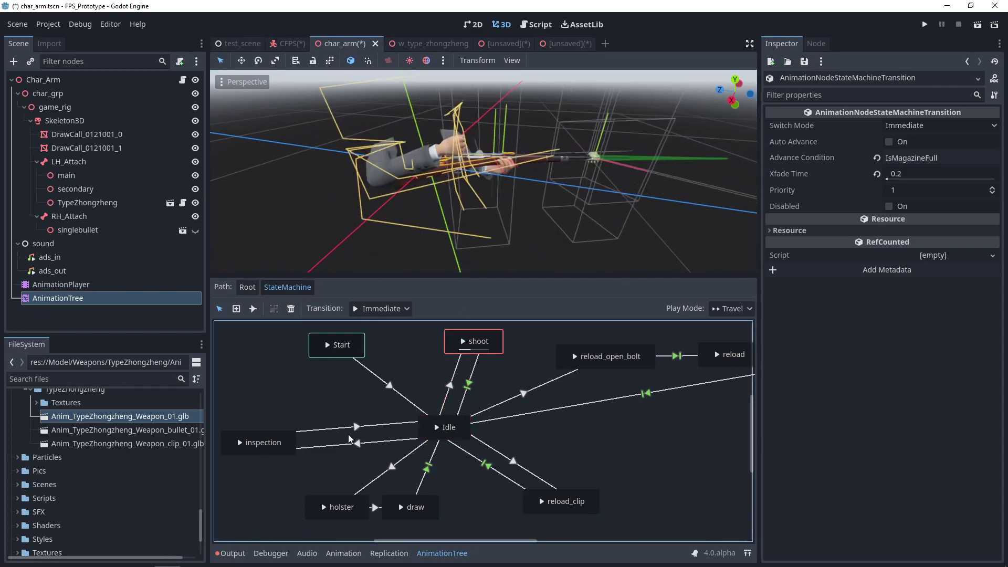
Step: Preview the holster, draw and inspection states on the armed arms
middle_drag(350, 439, 381, 412)
click(355, 484)
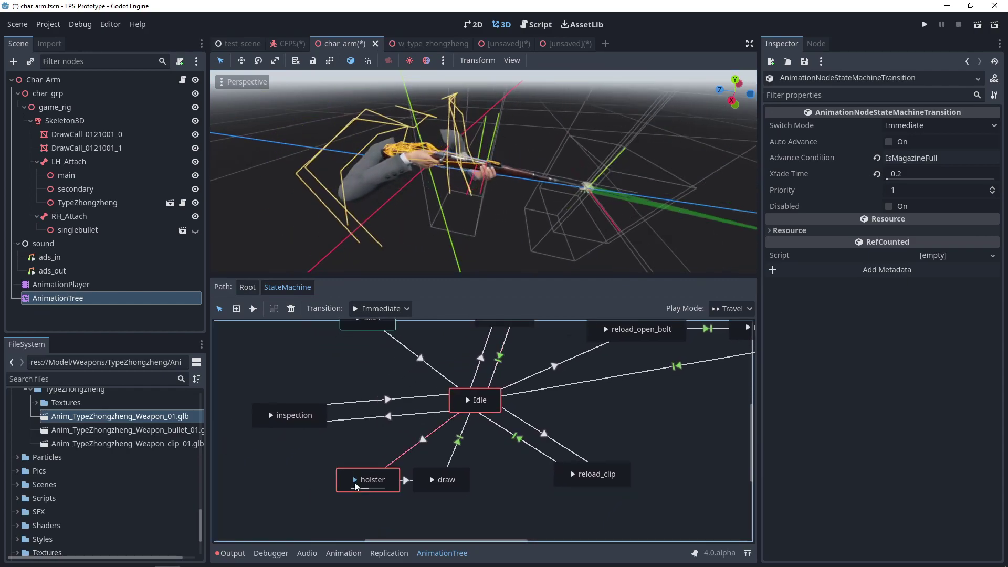
middle_drag(490, 181, 426, 187)
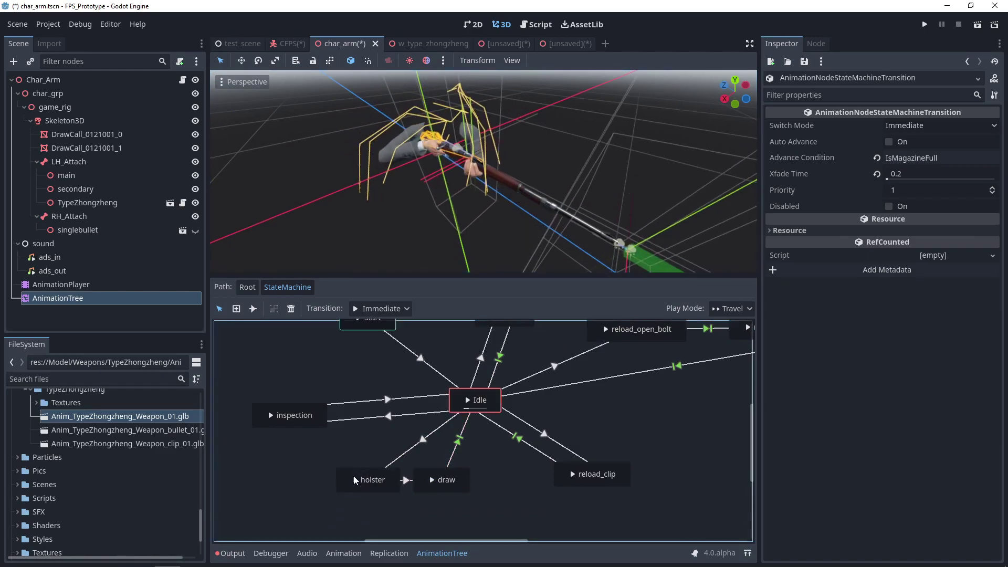
click(356, 482)
click(424, 483)
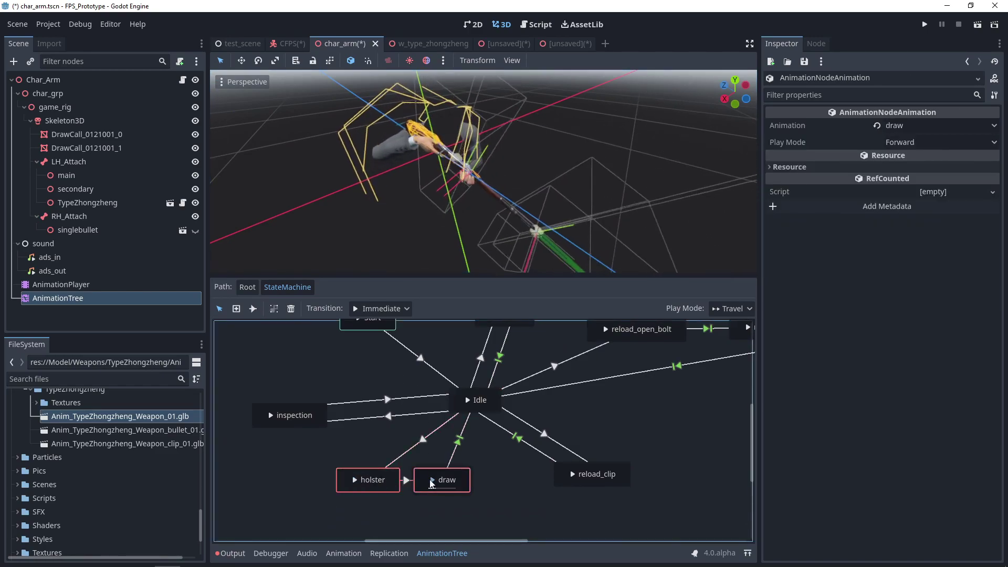
middle_drag(272, 445, 339, 443)
click(344, 416)
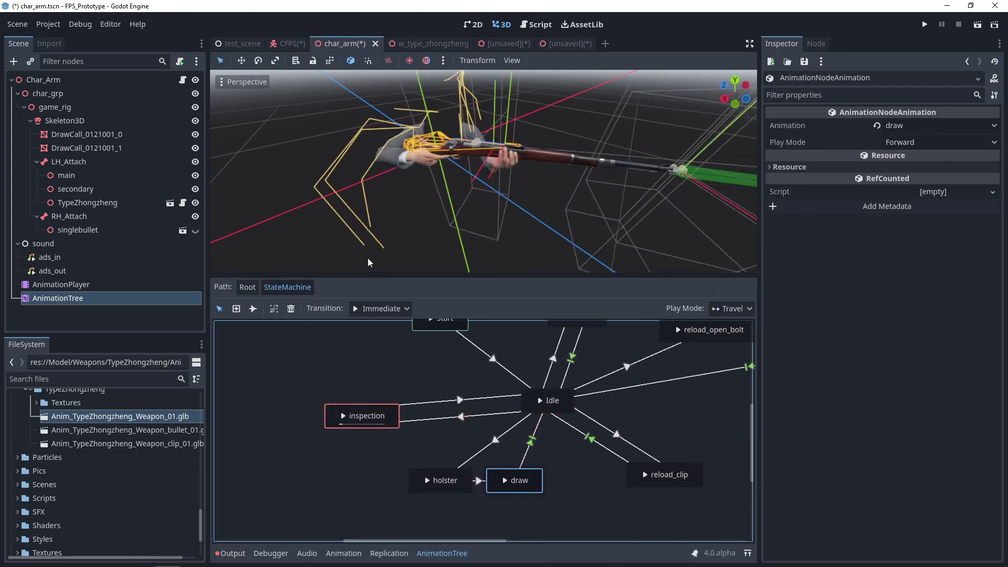
middle_drag(367, 257, 423, 188)
scroll(534, 198, down, 3)
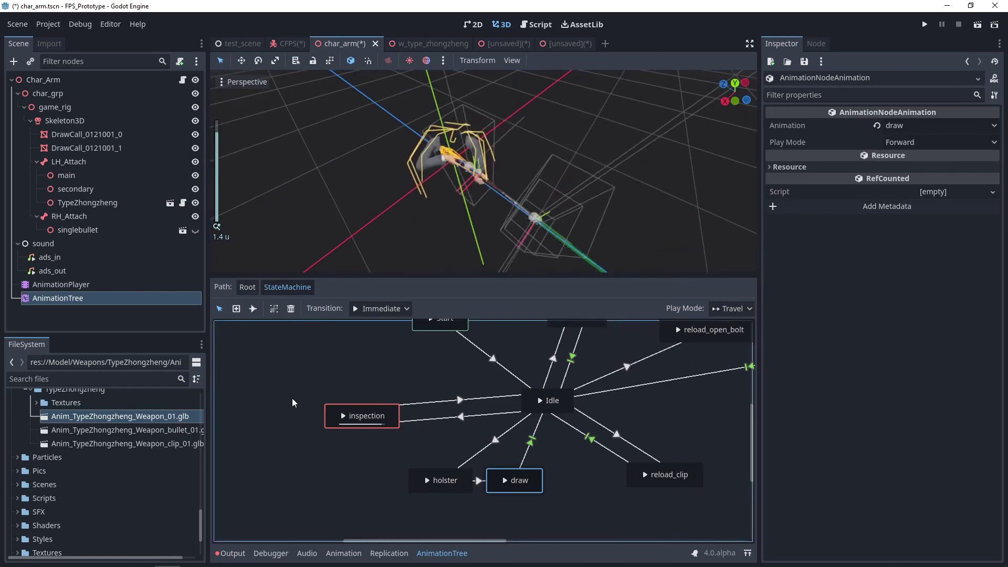
Step: Fire the dry_fire OneShot twice from the root blend tree, then save char_arm with Ctrl+S
click(247, 287)
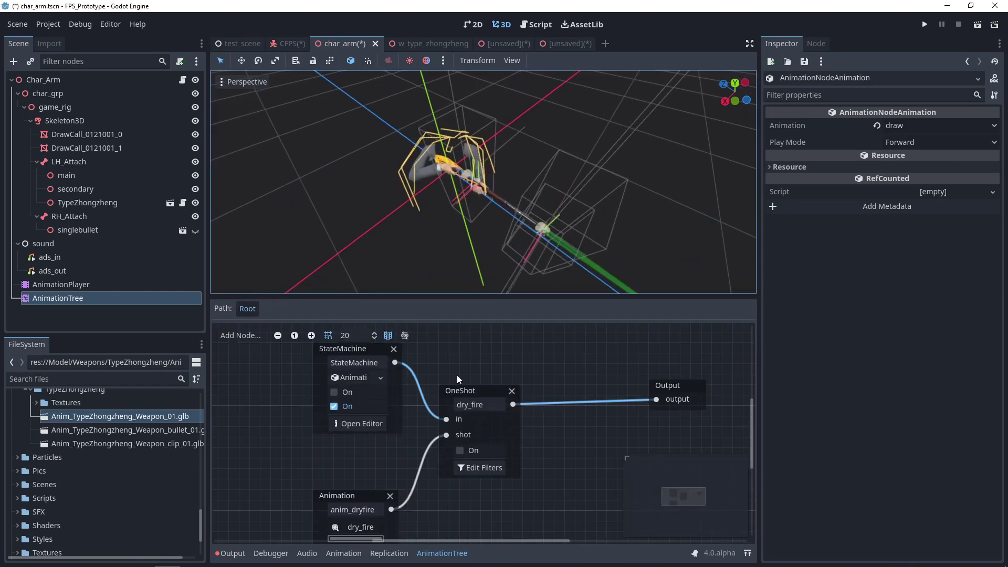
click(460, 450)
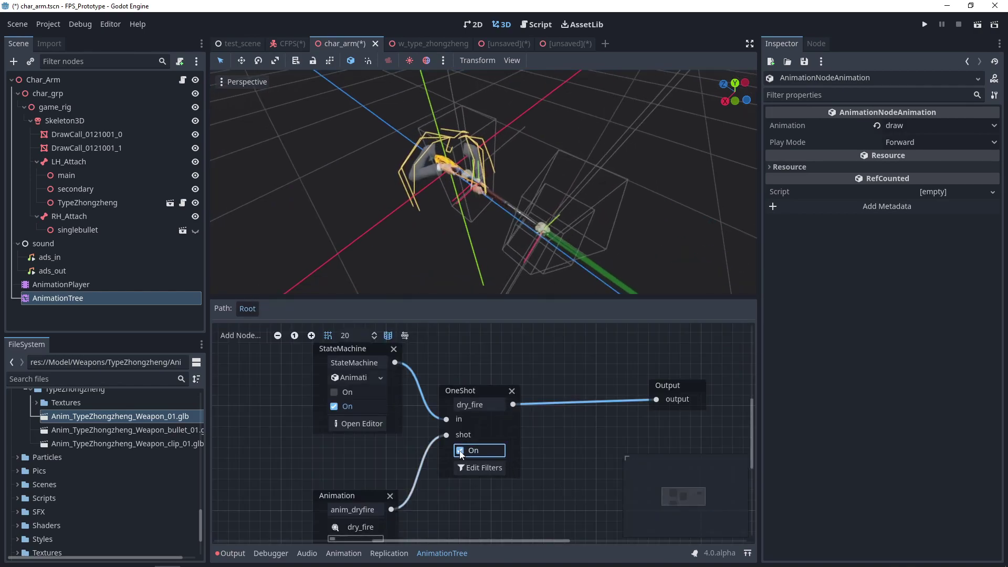
scroll(461, 252, up, 9)
middle_drag(461, 251, 547, 236)
click(462, 450)
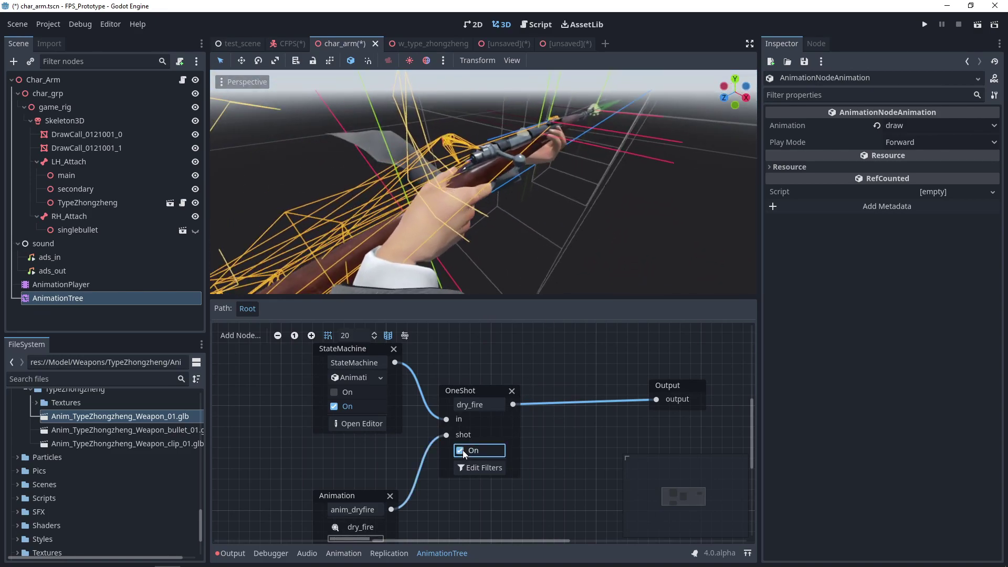
scroll(489, 284, down, 5)
middle_drag(489, 283, 437, 273)
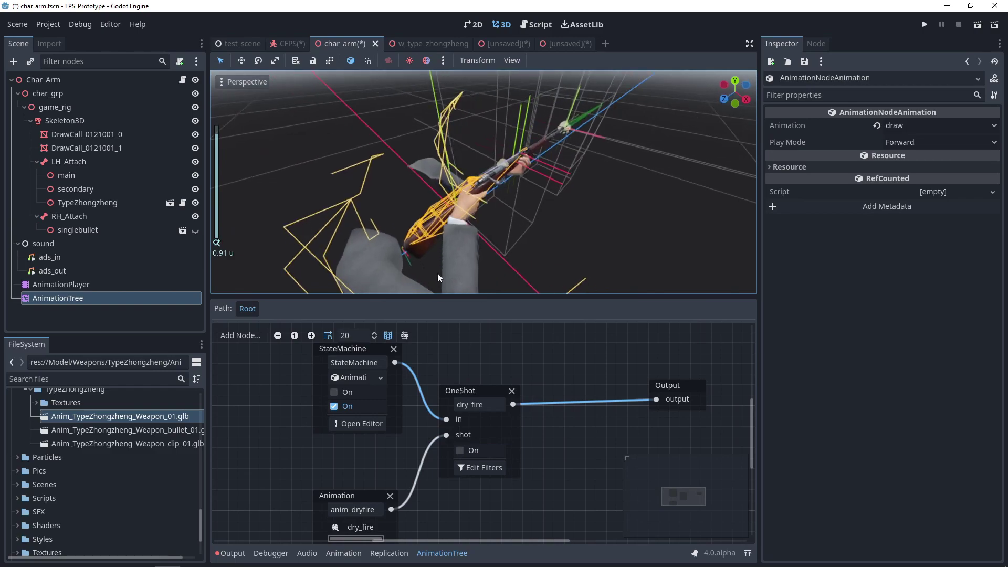
scroll(437, 273, down, 3)
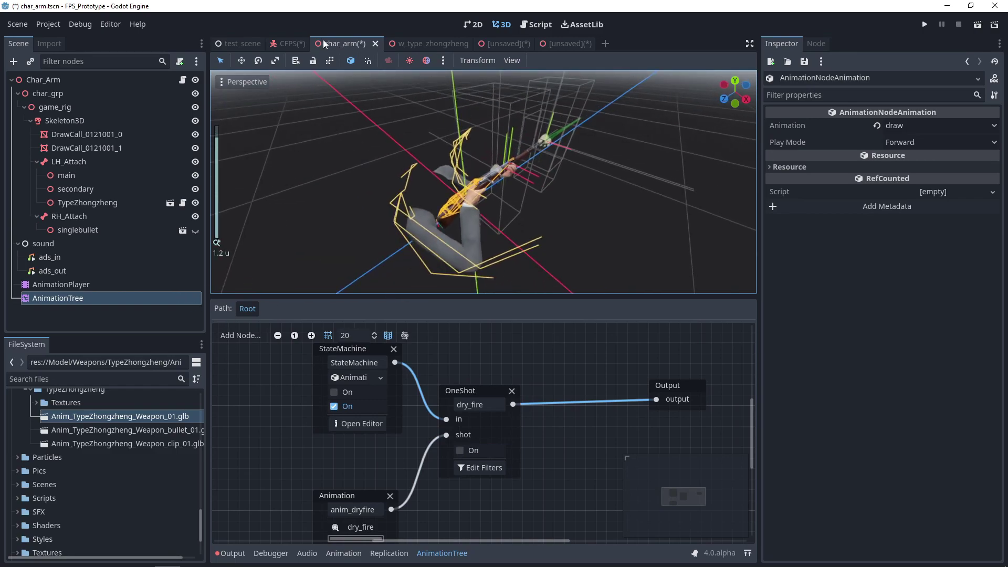
key(ctrl+s)
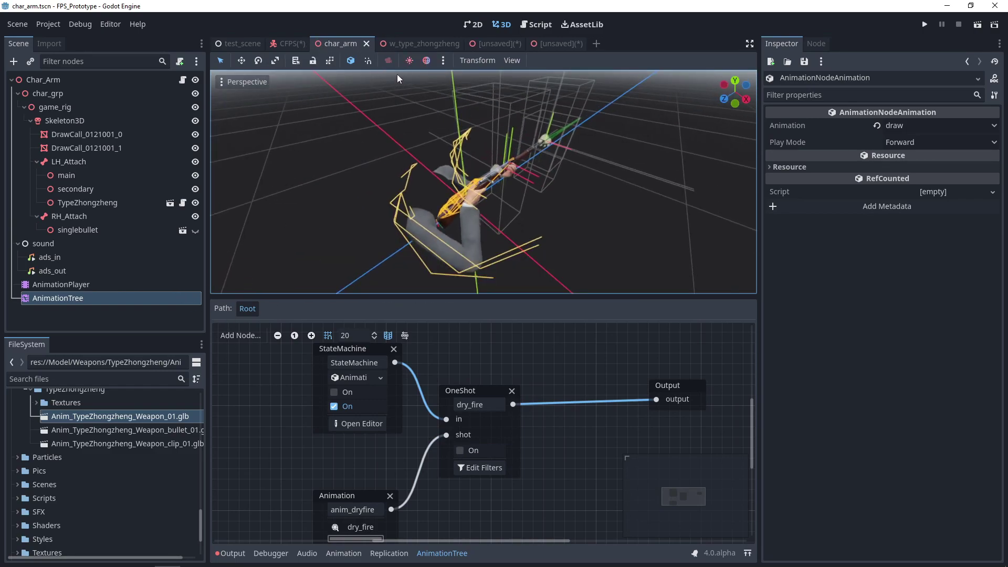
Step: In the w_type_zhongzheng scene, load reload_clip, then play reload_close_bolt from frame 0
click(410, 44)
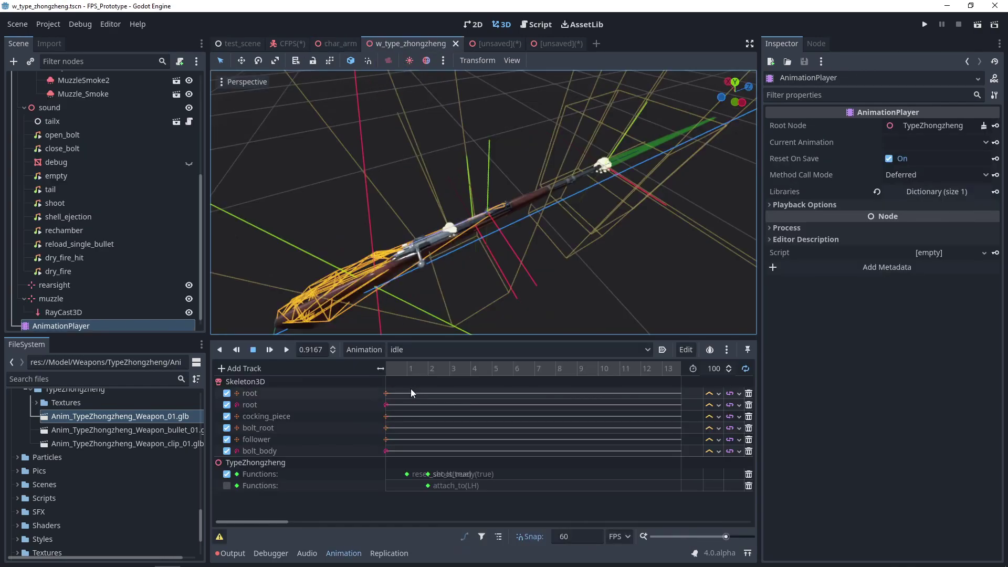
click(430, 347)
click(434, 406)
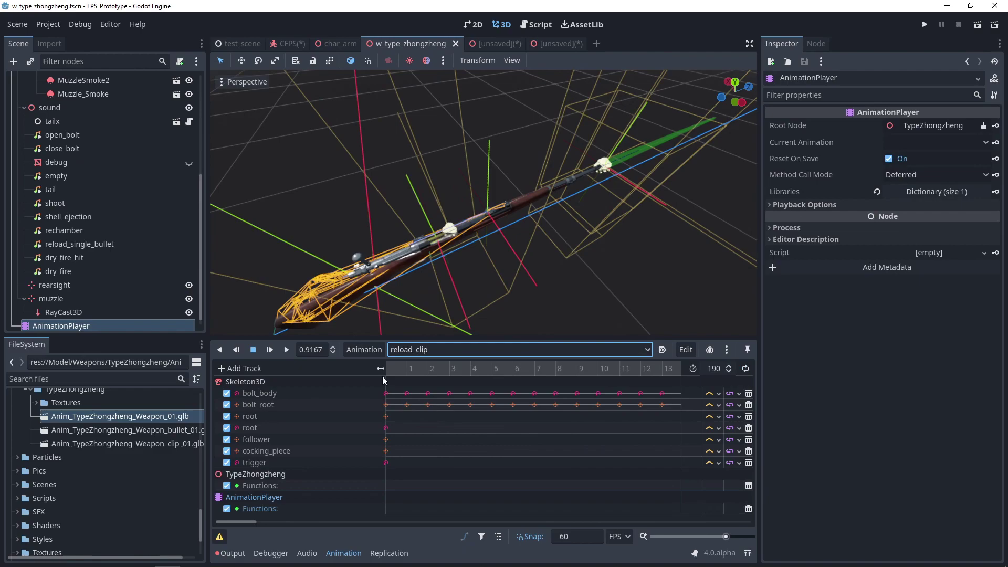
scroll(462, 315, down, 3)
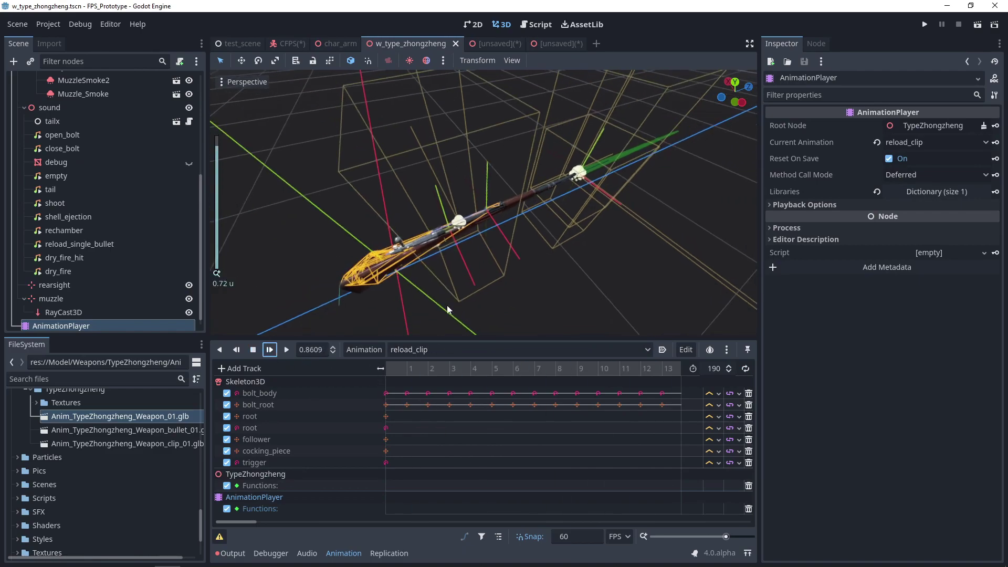
click(444, 352)
click(445, 350)
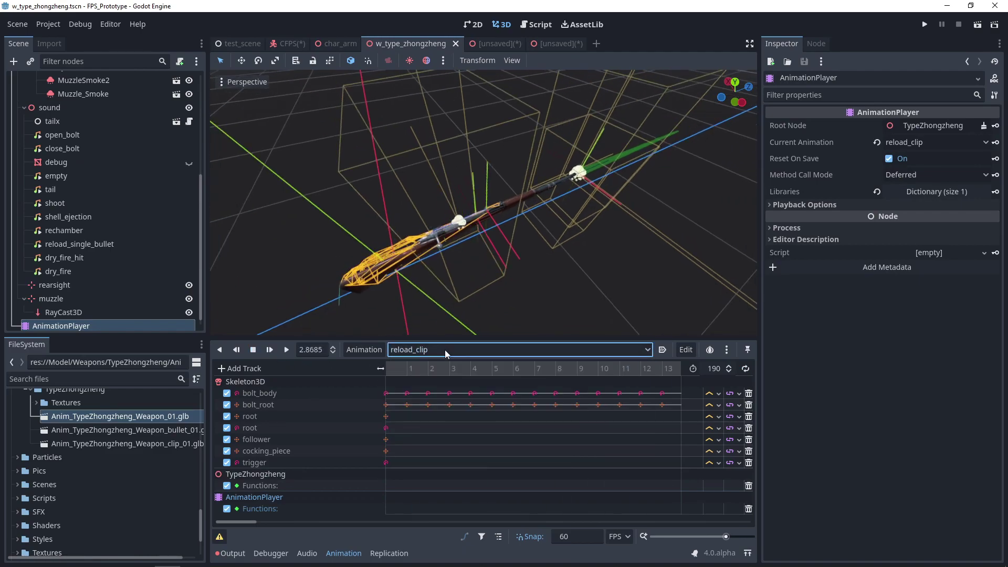
click(445, 349)
click(440, 420)
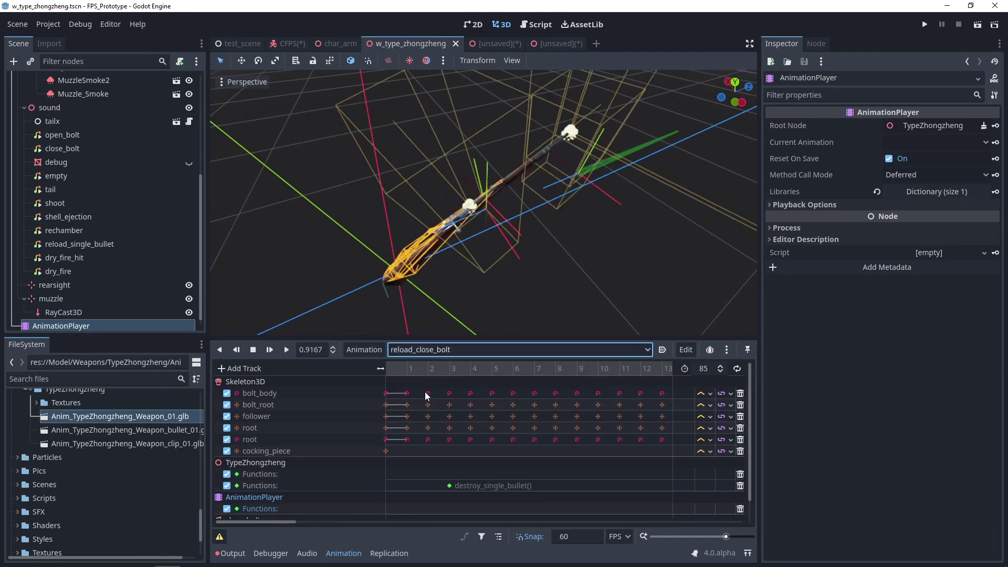
ctrl+scroll(428, 399, down, 5)
scroll(431, 414, down, 1)
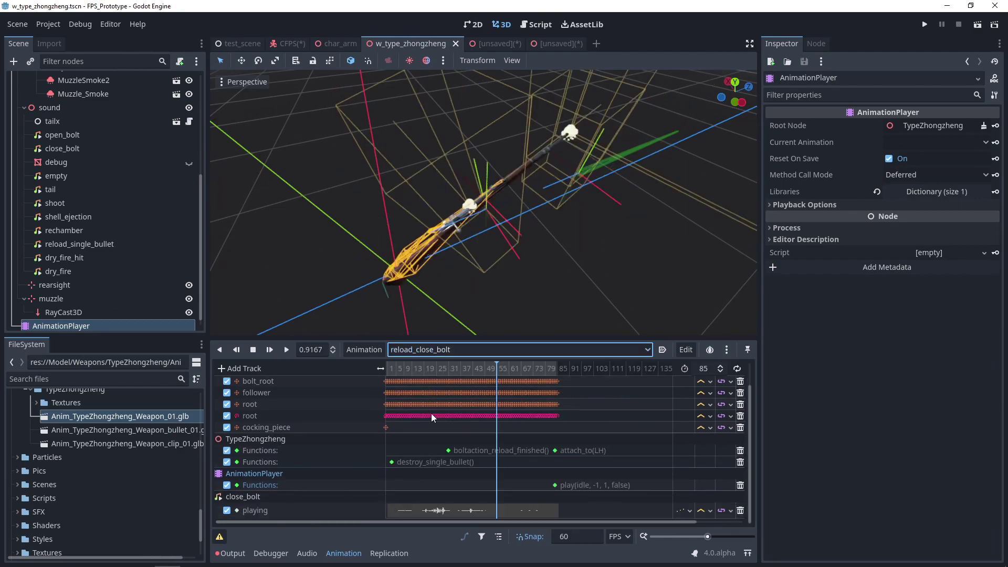
click(388, 368)
click(271, 349)
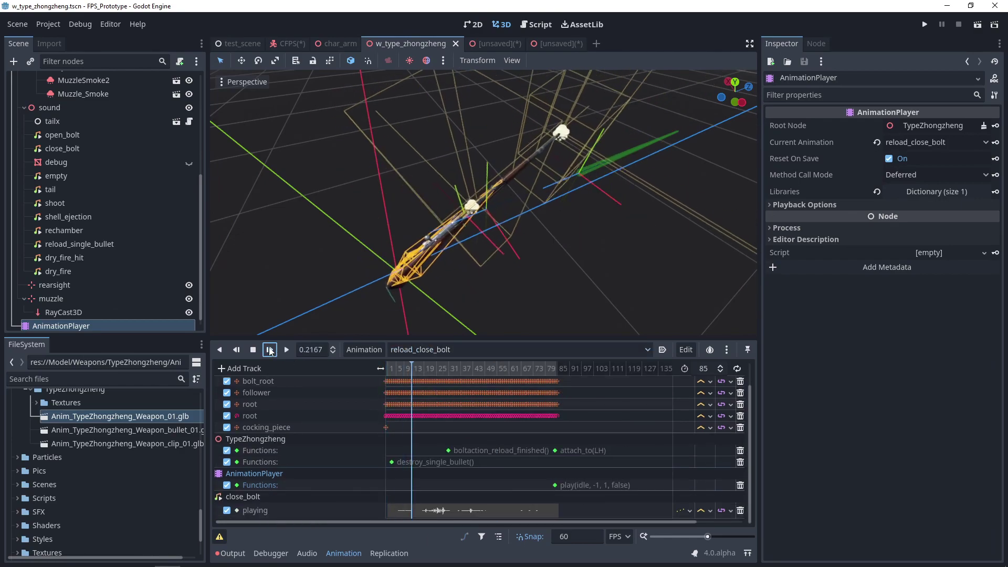
Step: Preview the reload_open_bolt and reload_single_bullet animations, briefly loading reload_open_bolt_weapon4
click(423, 350)
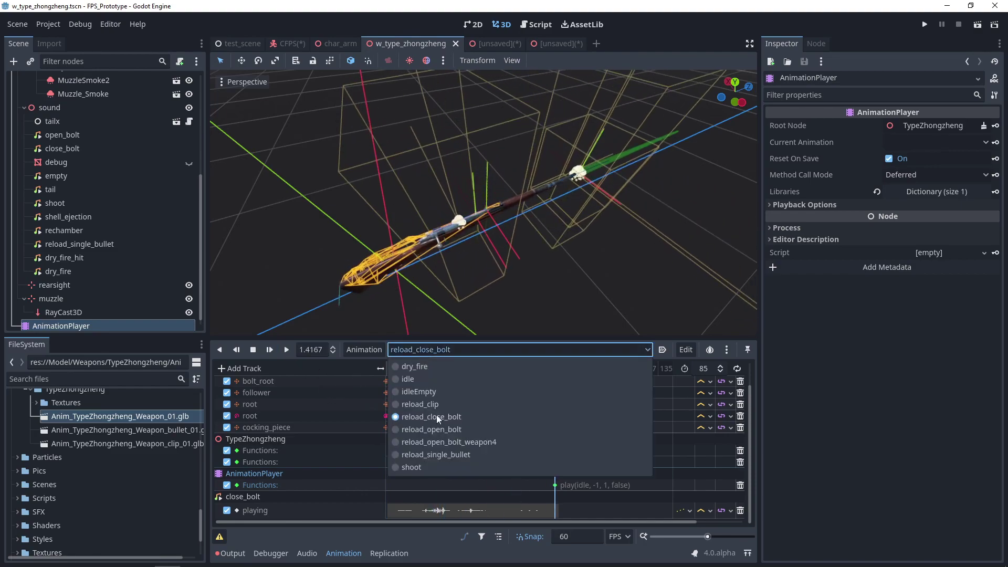
click(439, 427)
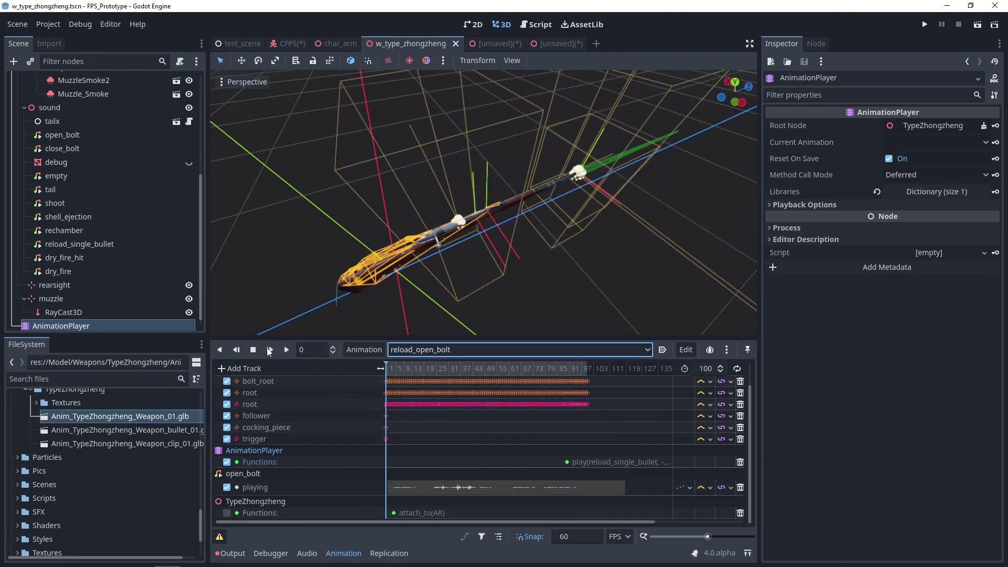
click(270, 350)
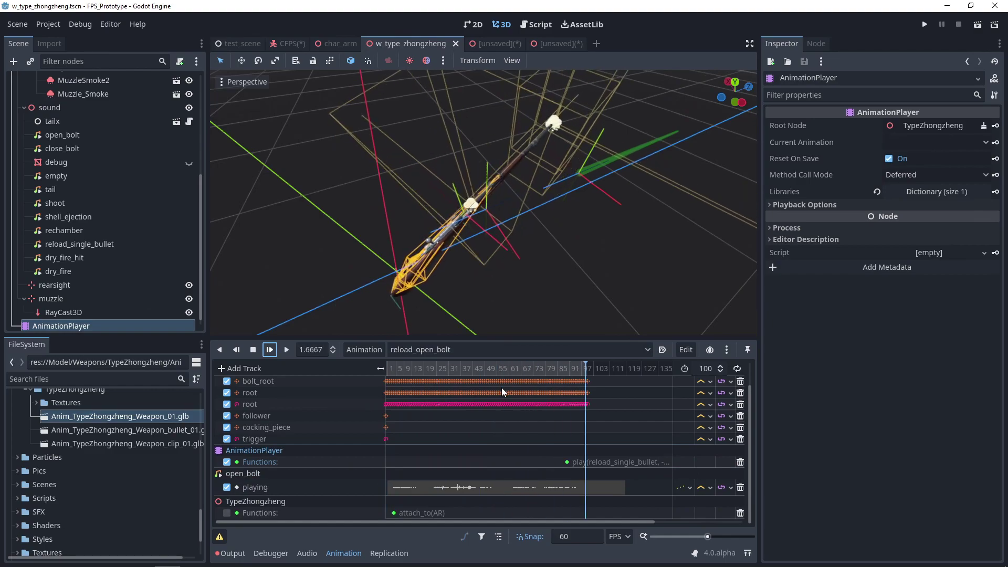
scroll(426, 228, up, 5)
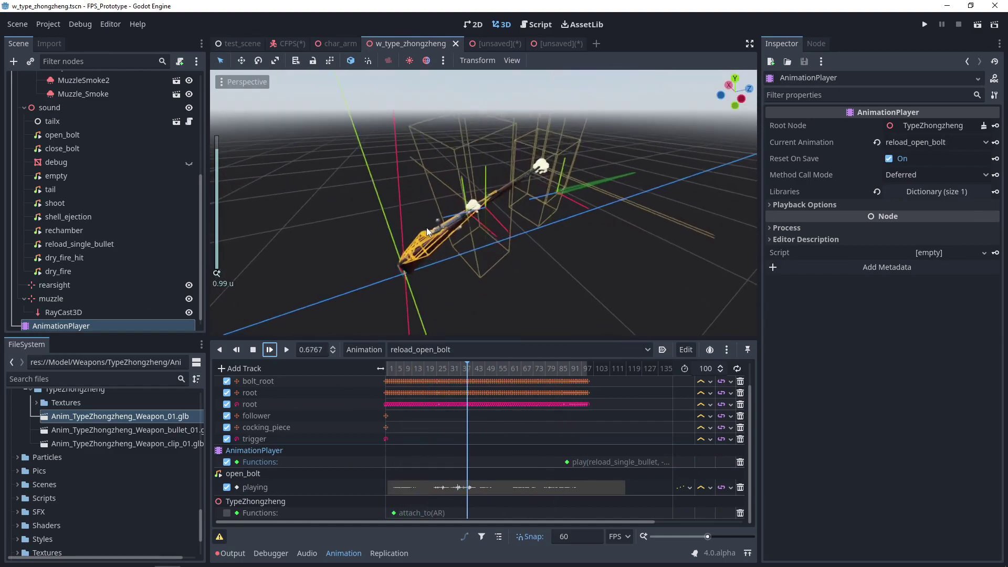
click(452, 351)
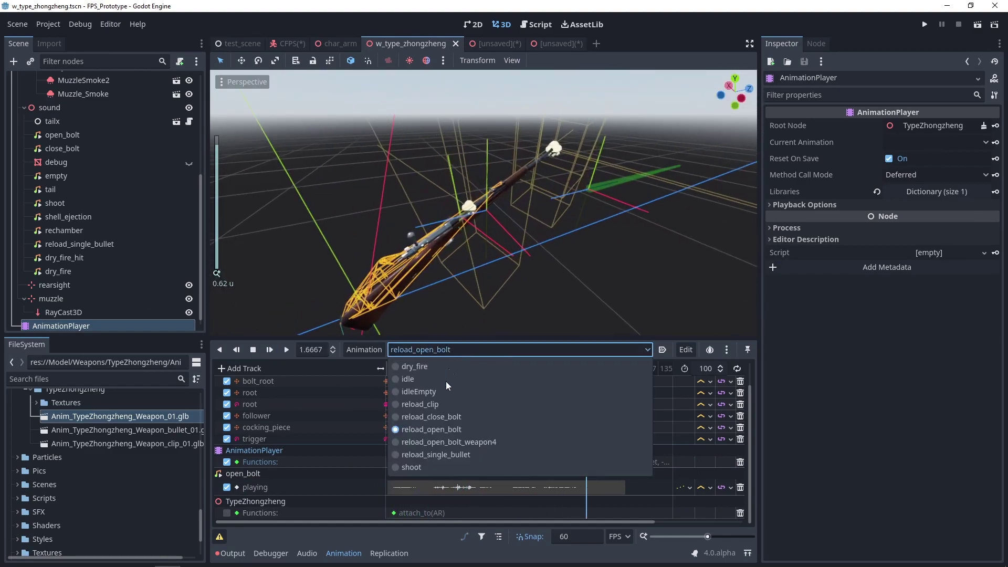
click(447, 442)
click(420, 350)
click(439, 453)
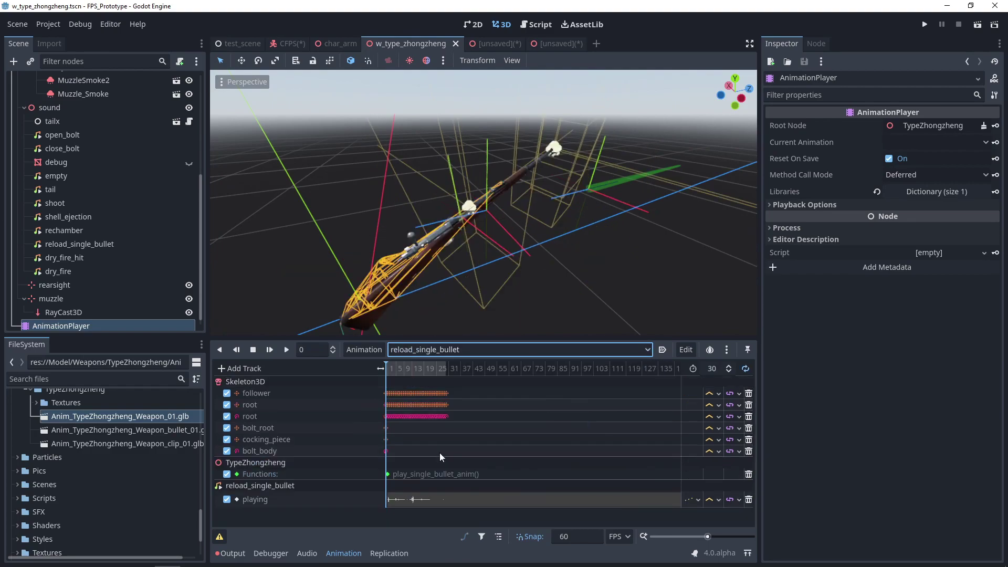
click(269, 350)
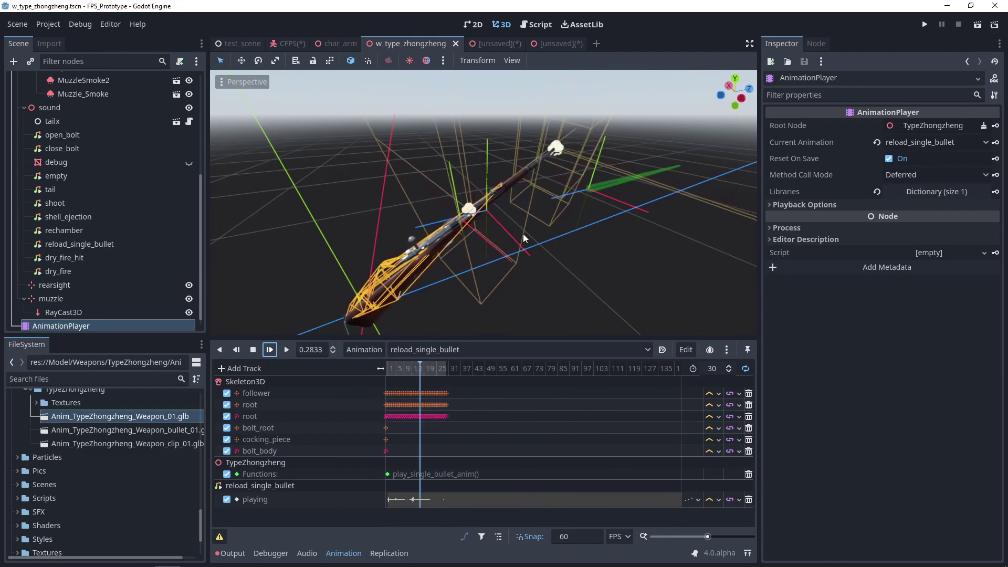
Step: Load the shoot animation and play it, watching the rifle from a low side angle
click(415, 350)
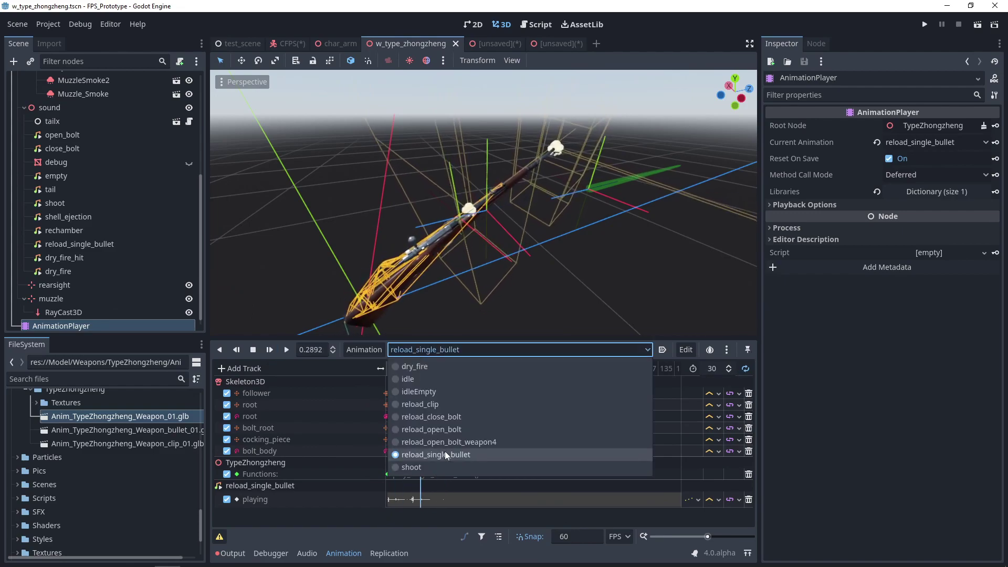
click(438, 464)
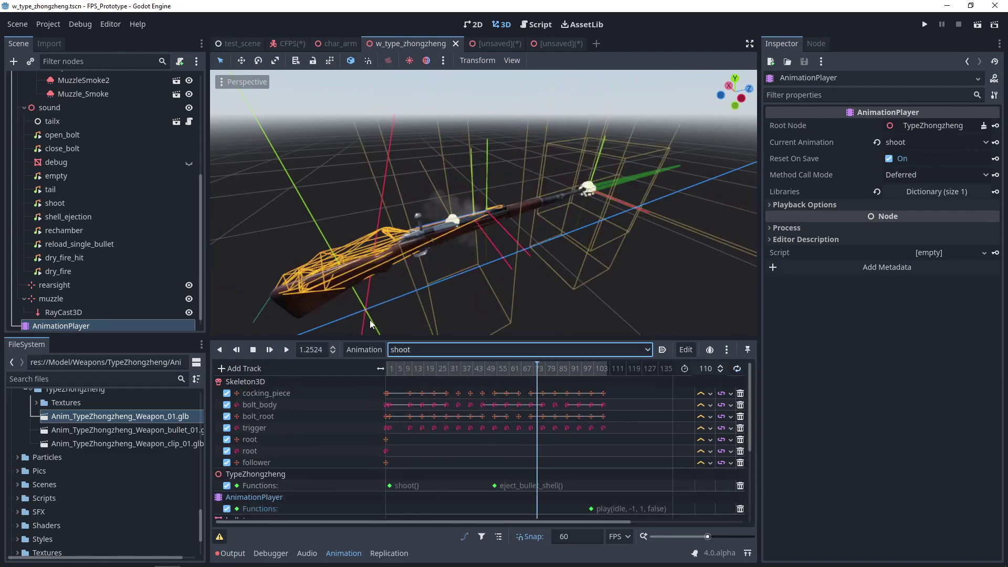
scroll(373, 314, down, 4)
middle_drag(380, 302, 412, 257)
scroll(440, 414, down, 5)
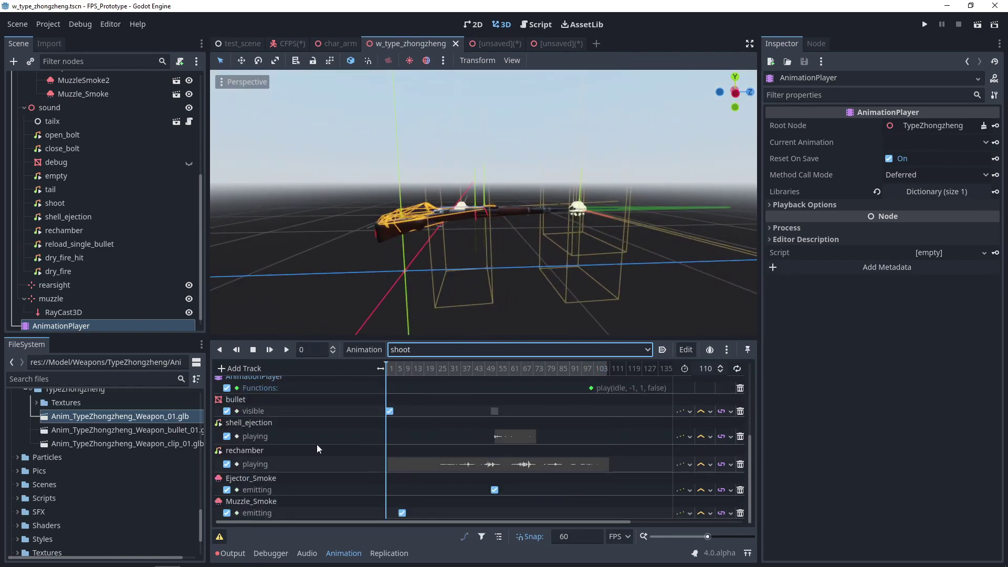
click(269, 350)
scroll(405, 235, up, 10)
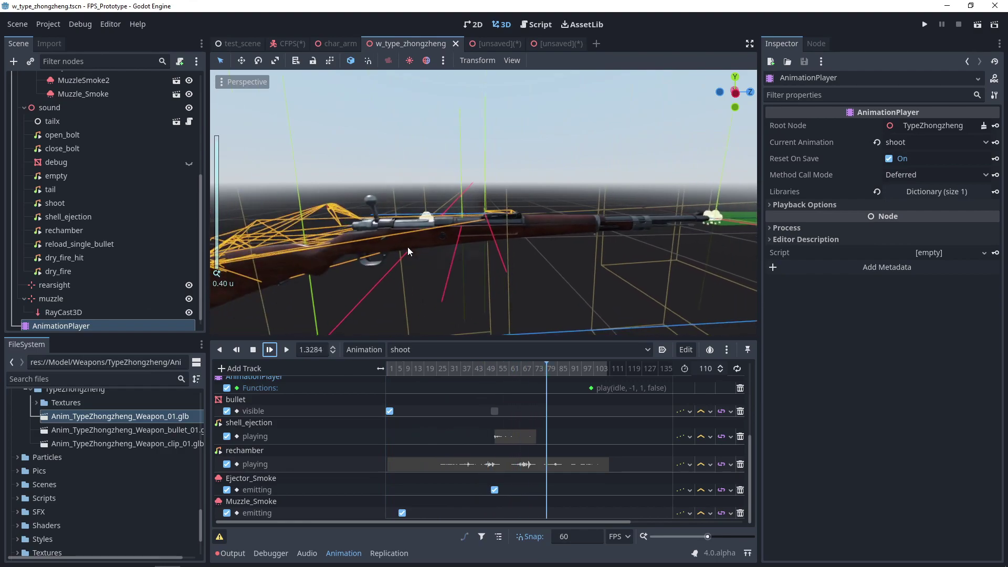
middle_drag(475, 258, 470, 266)
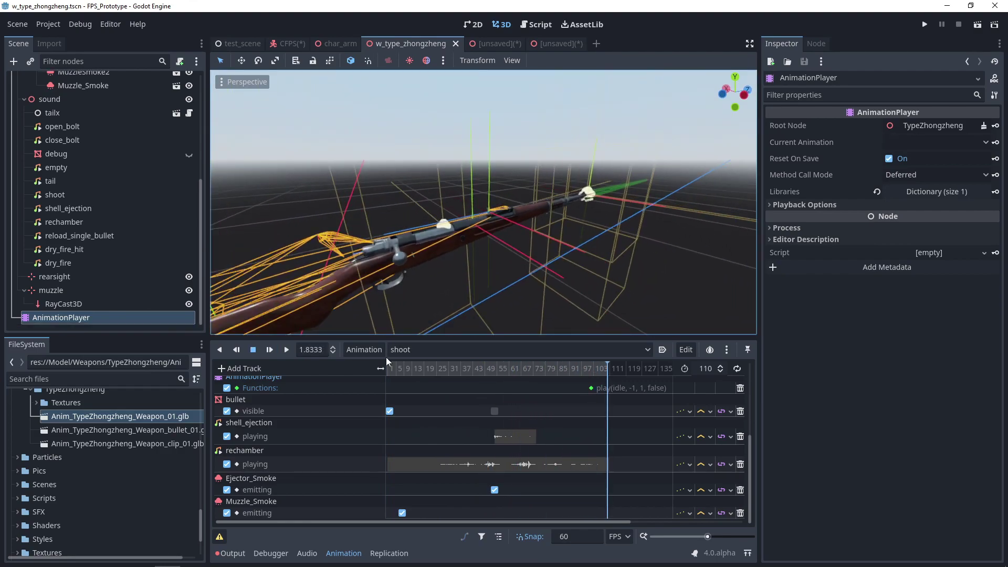
scroll(76, 140, up, 5)
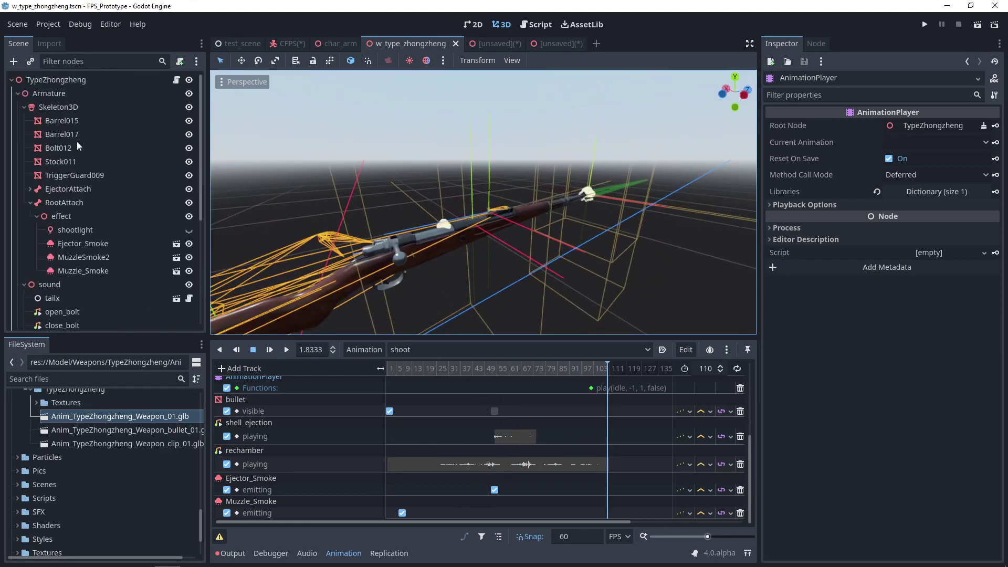
Step: Open the TypeZhongzheng weapon's GenericWeapon.gd script and read through it
click(56, 80)
click(531, 26)
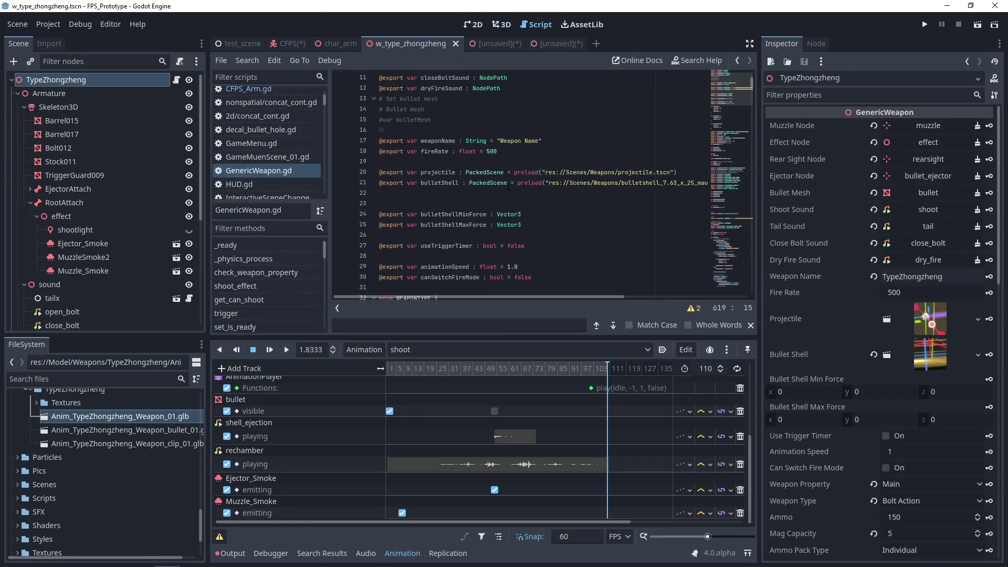
scroll(483, 210, up, 4)
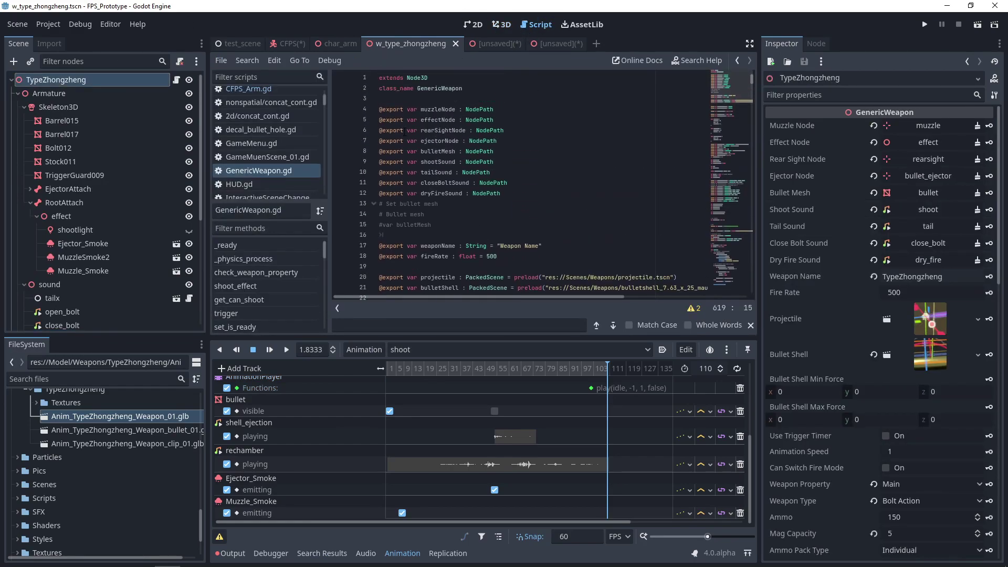
scroll(404, 133, down, 7)
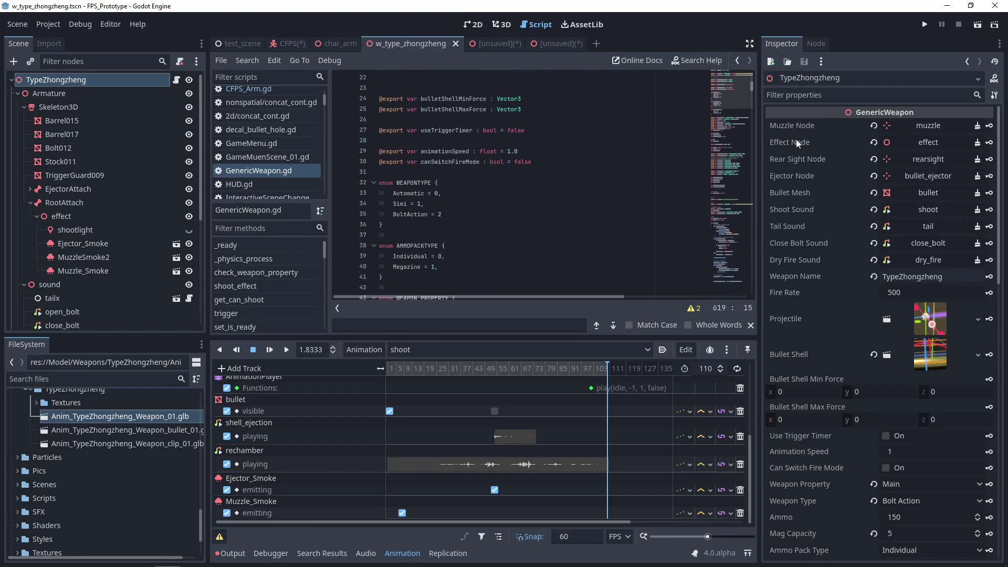
scroll(810, 147, down, 5)
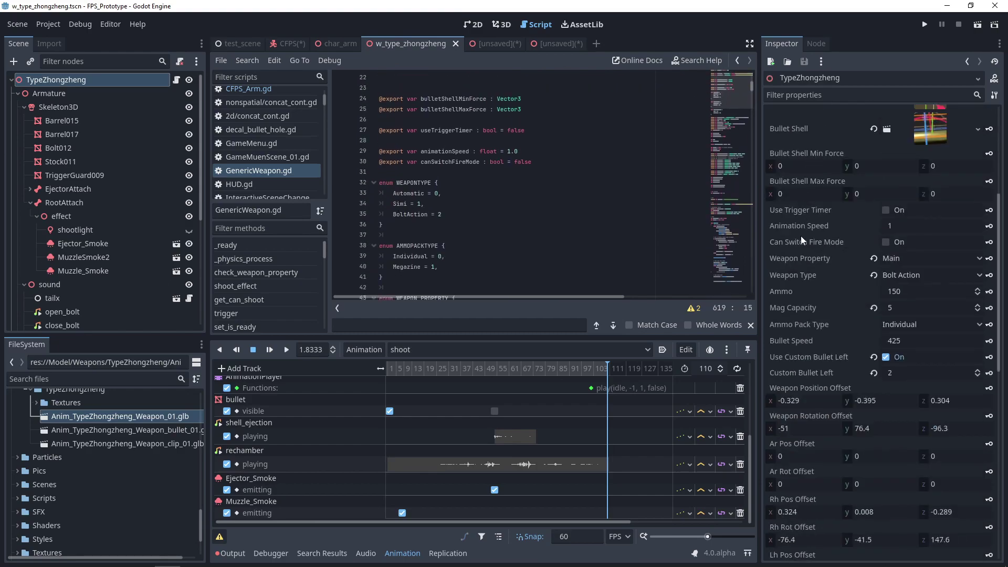
scroll(810, 358, down, 7)
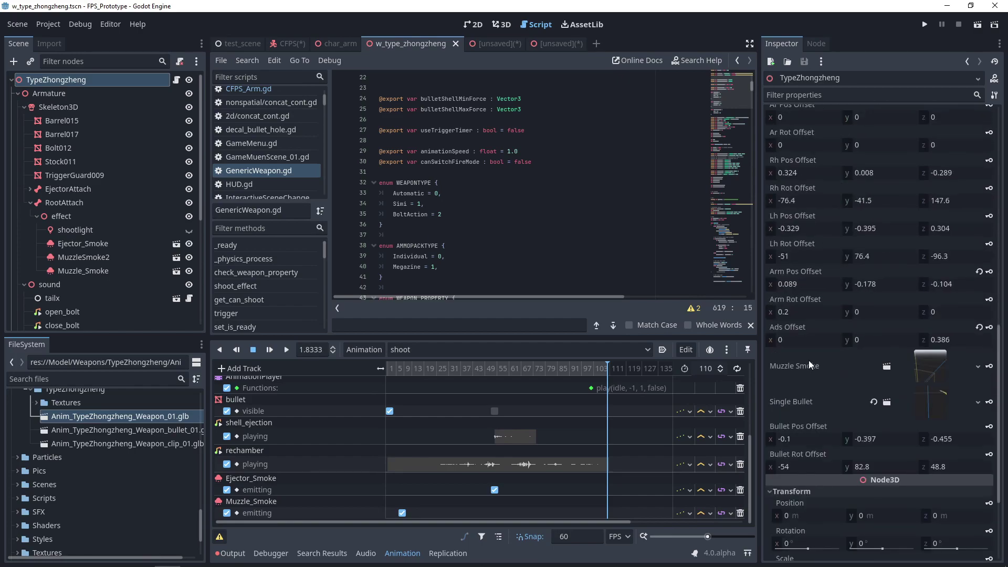
scroll(809, 360, up, 12)
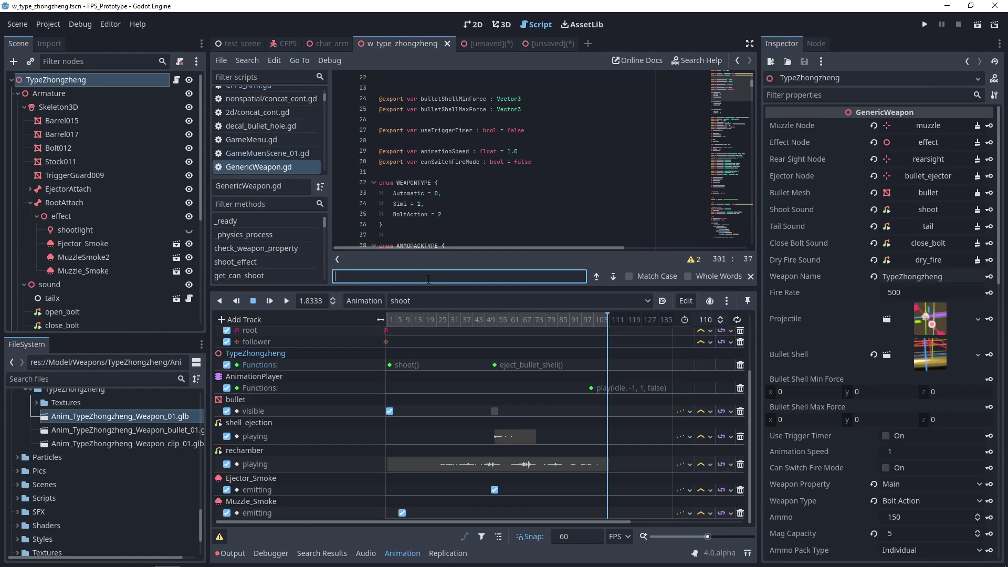
Step: Search for attach_to and read the attach_to function
text(attach)
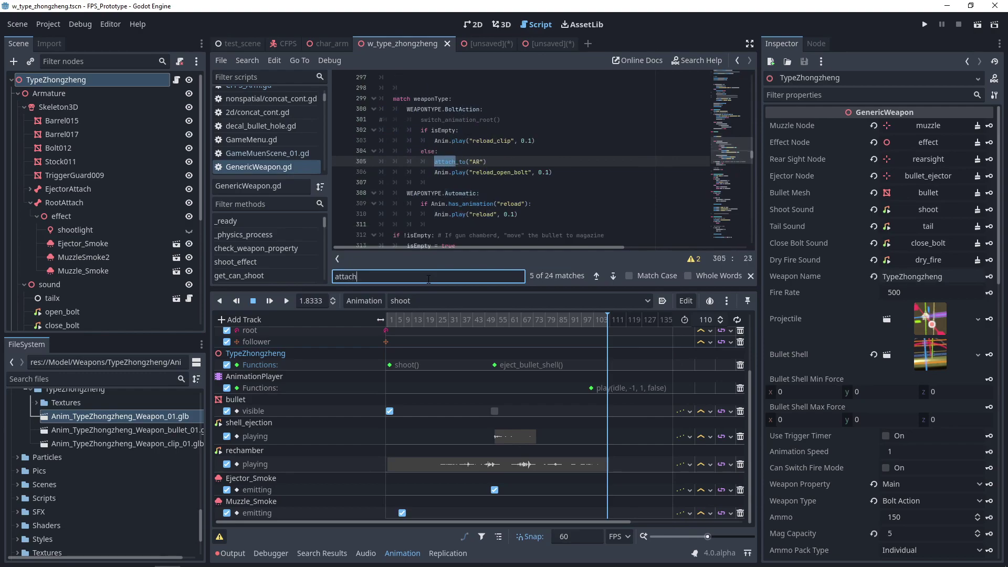
text(_to)
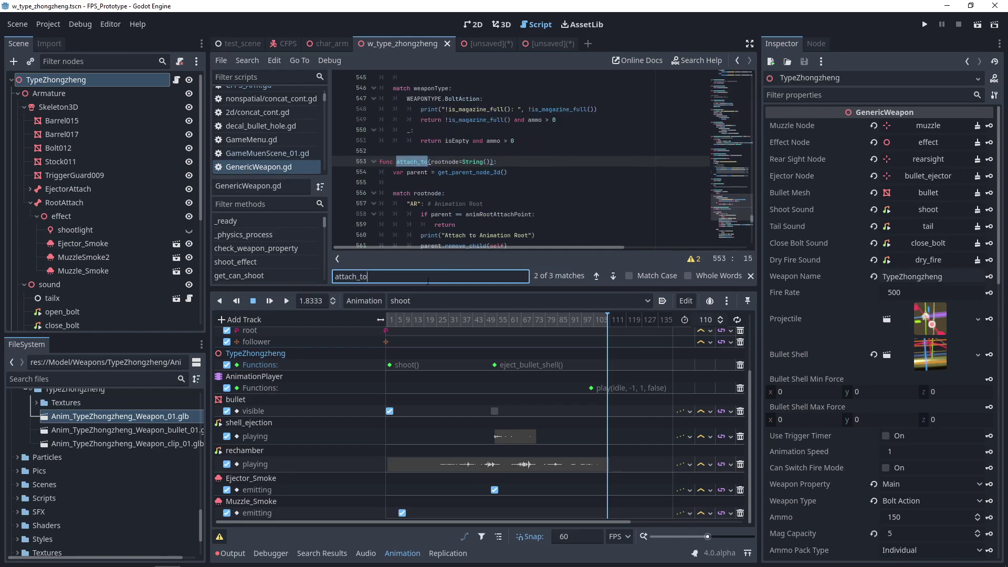
scroll(446, 232, down, 3)
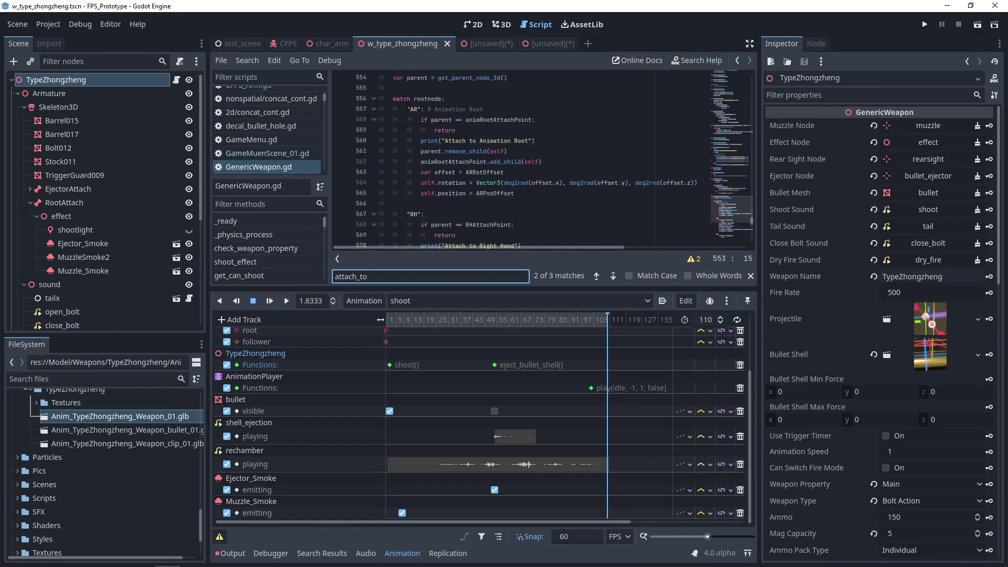
scroll(412, 113, down, 3)
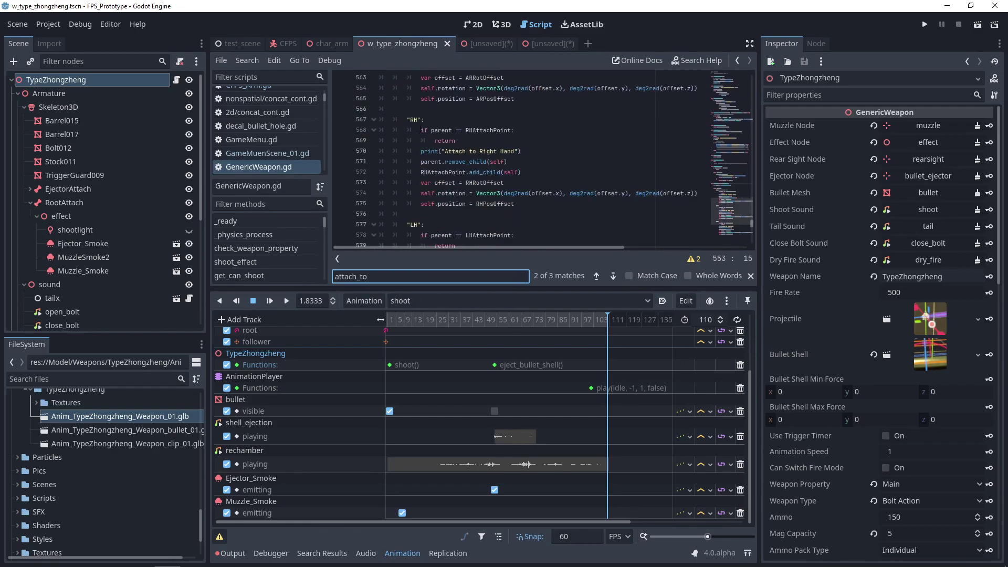
scroll(415, 134, down, 2)
scroll(415, 157, down, 2)
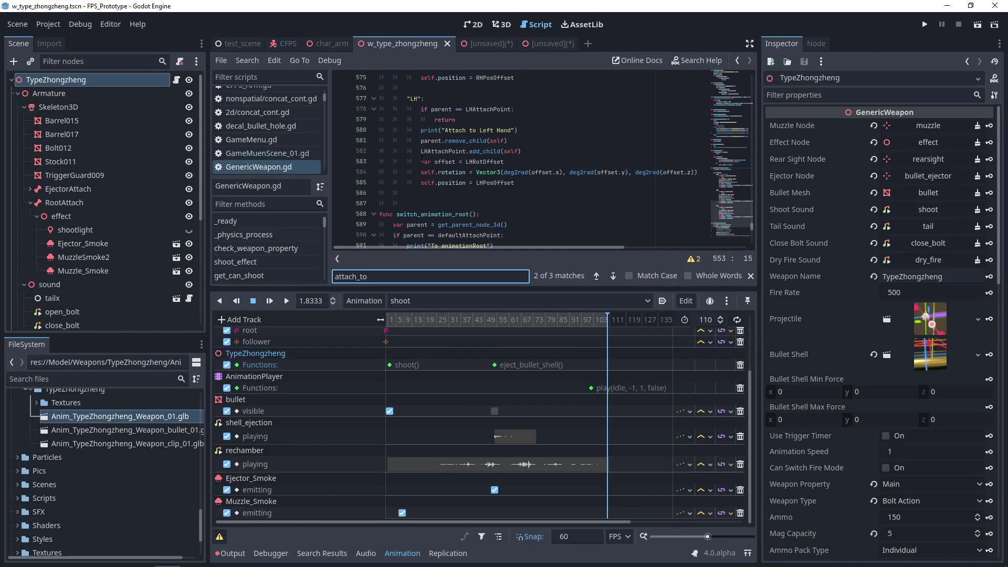
scroll(463, 172, up, 8)
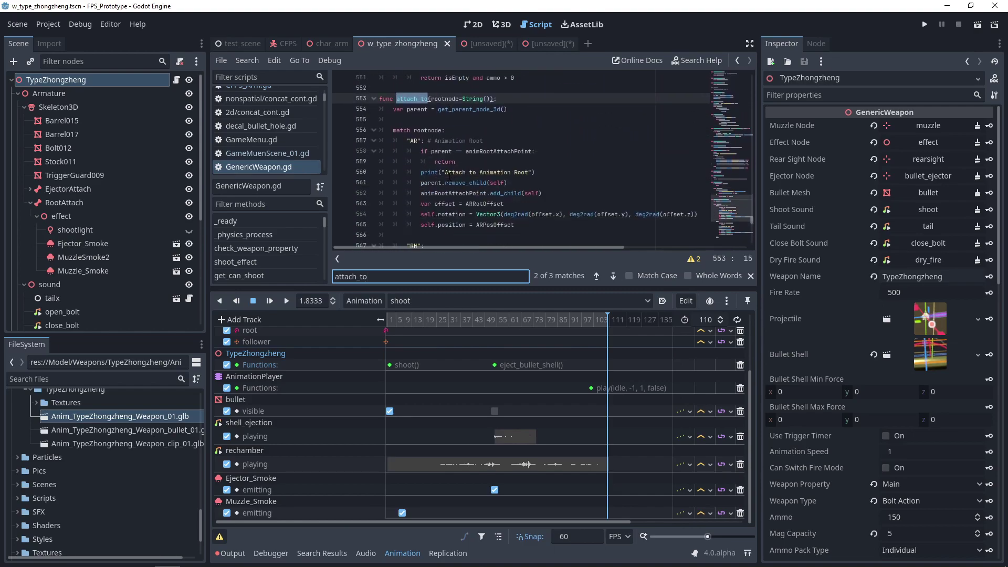
scroll(449, 172, up, 4)
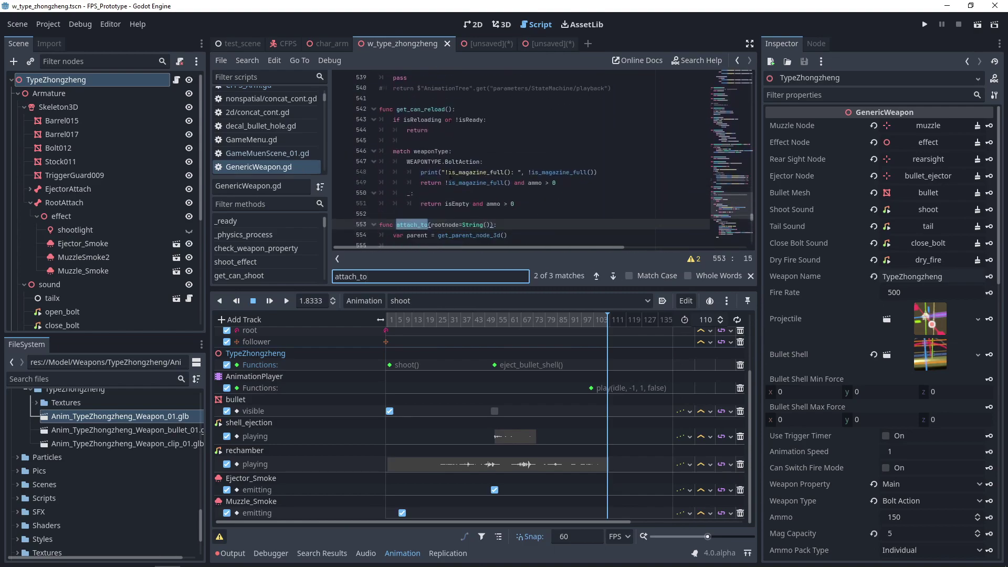
scroll(439, 186, down, 1)
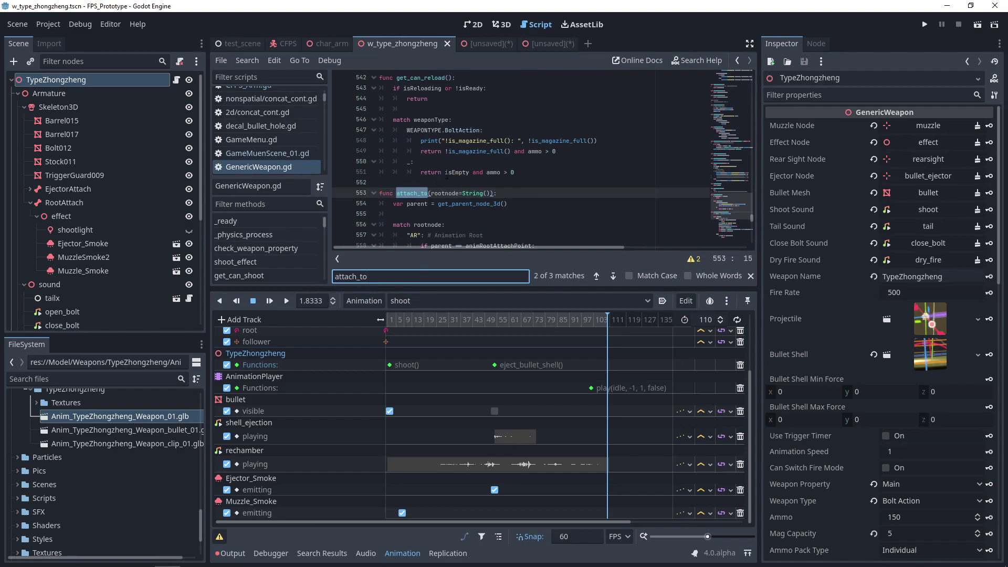
scroll(274, 167, up, 2)
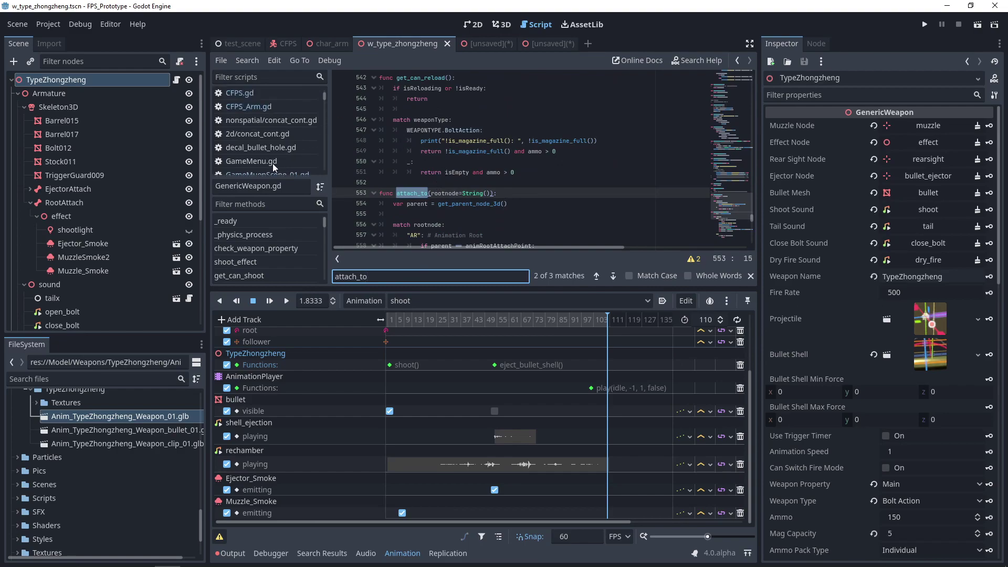
Step: Inspect the currentWeapon.reload() call near line 289 in CFPS_Arm.gd, then return to GenericWeapon.gd
click(265, 107)
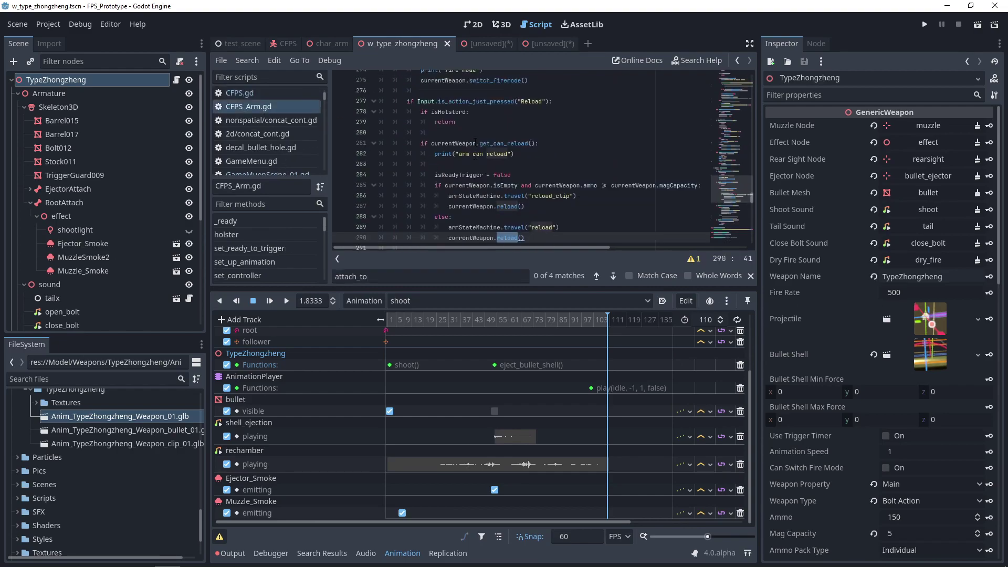
scroll(505, 125, up, 1)
drag(490, 120, 553, 120)
scroll(560, 143, down, 1)
click(502, 210)
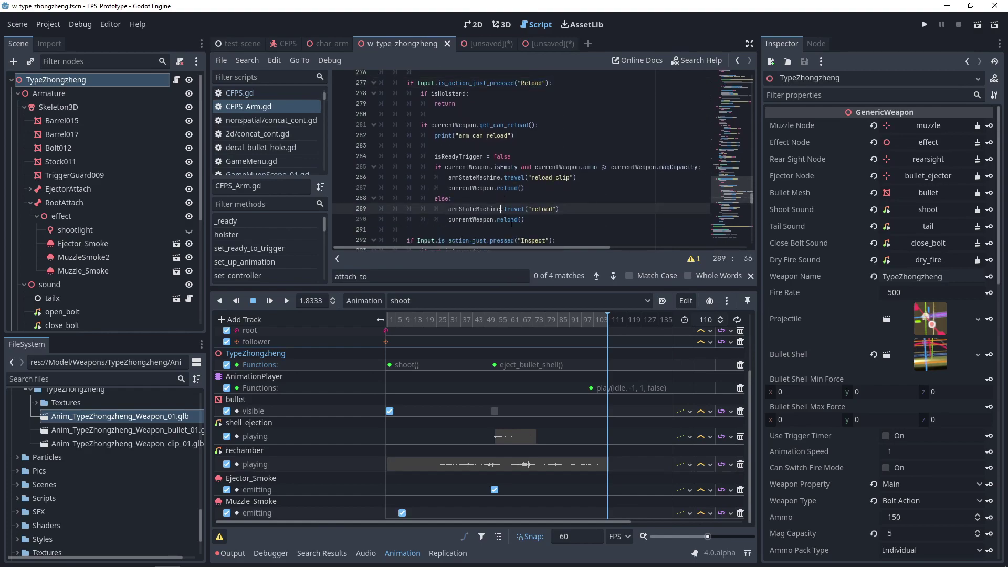
click(499, 220)
double_click(508, 220)
key(ctrl+c)
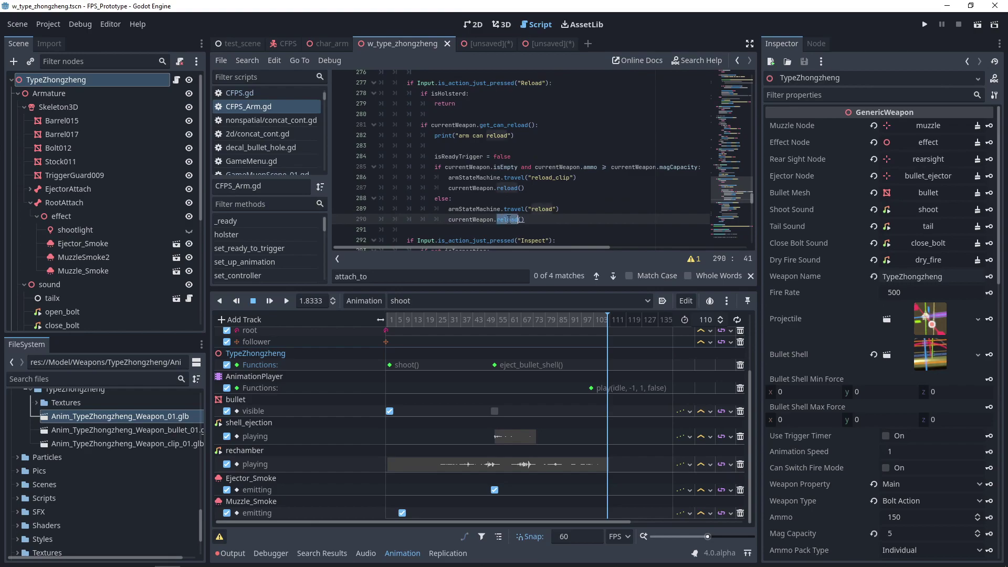
scroll(257, 167, down, 2)
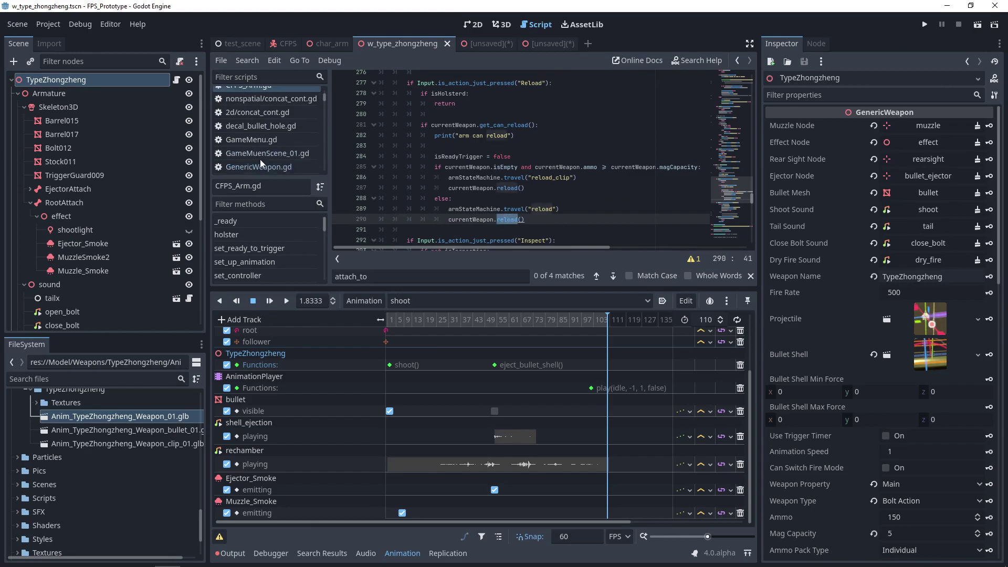
click(269, 145)
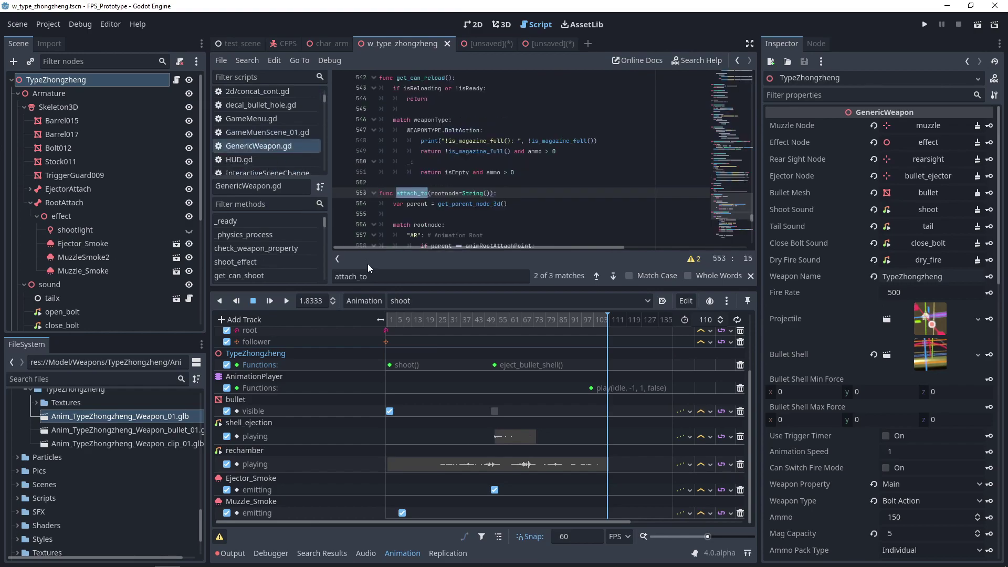
Step: Search GenericWeapon.gd for 'reload(' and scroll to the reload function
click(377, 276)
key(ctrl+a)
key(ctrl+v)
text(()
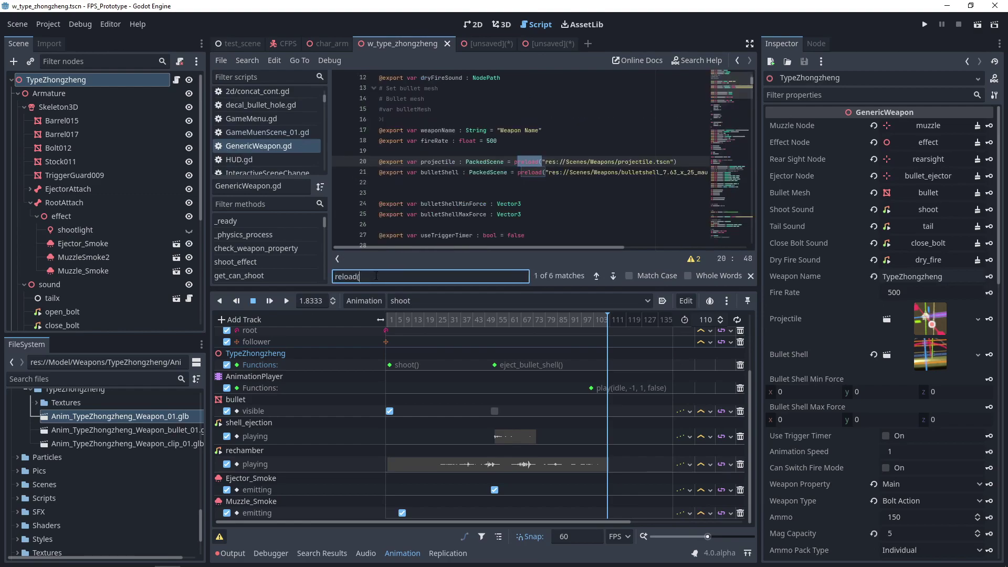
key(Return)
key(Return)
key(Return)
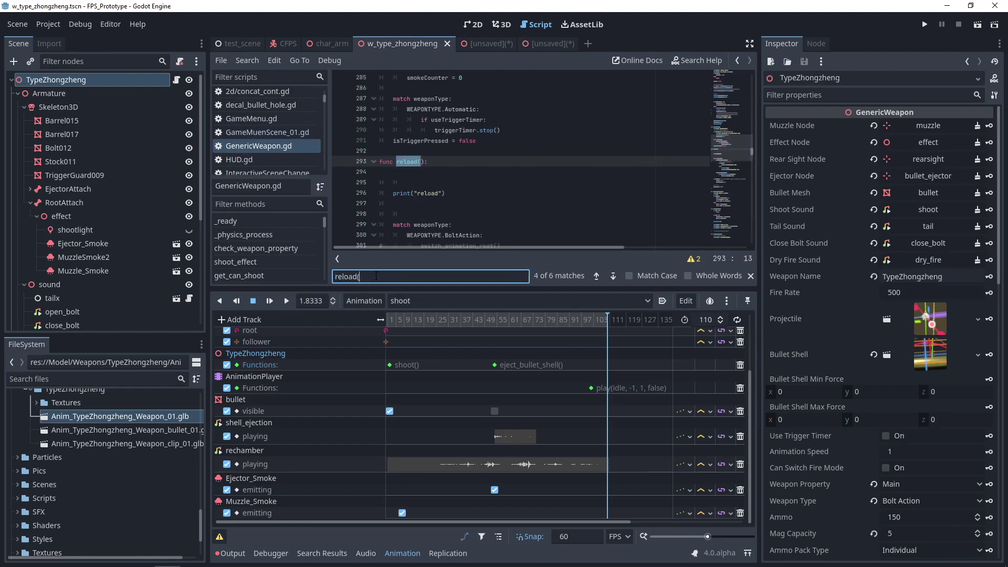
scroll(435, 177, down, 4)
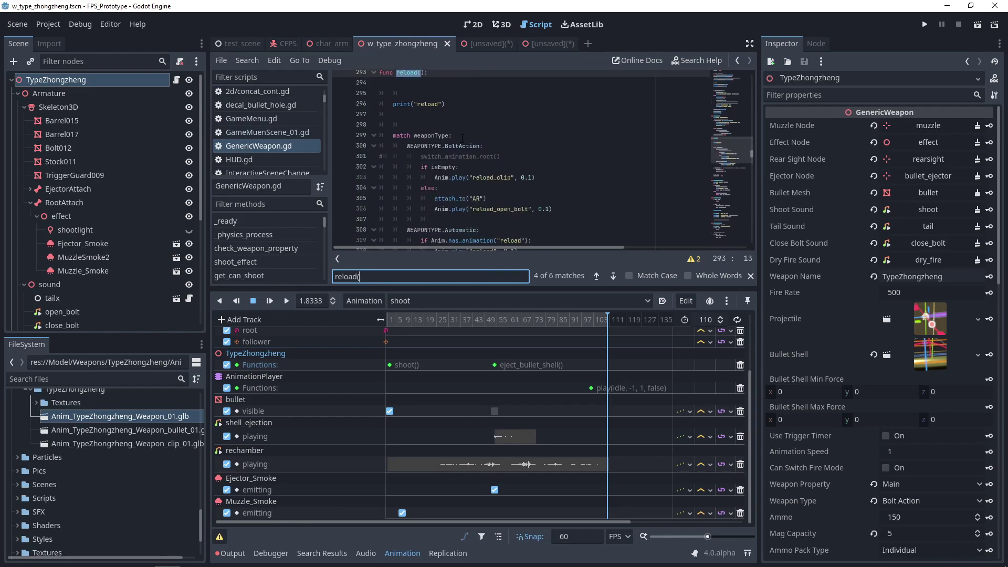
Step: Highlight the attach_to("AR") and reload_open_bolt lines (305–306), then return to the char_arm scene
click(433, 167)
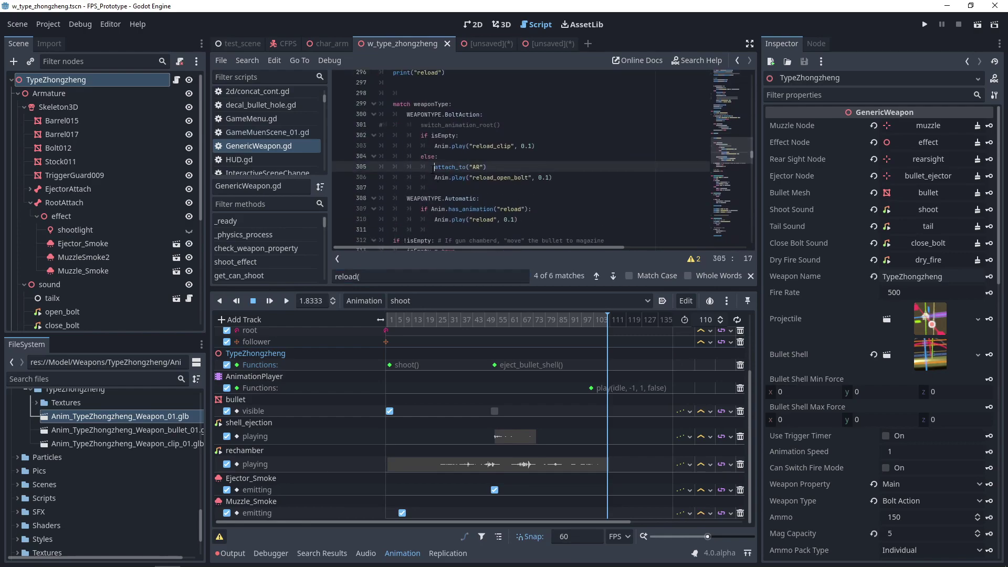
drag(433, 167, 497, 170)
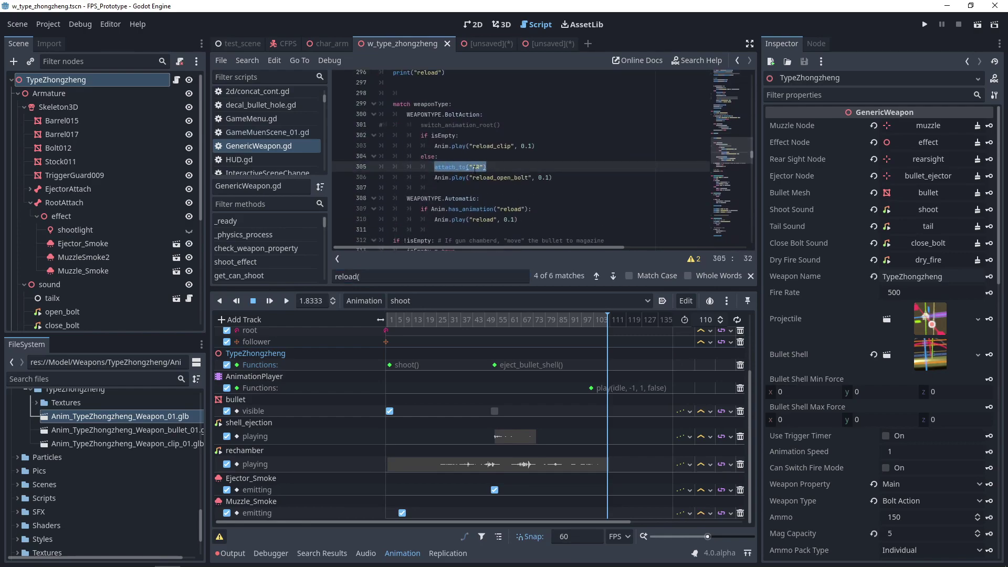
click(474, 167)
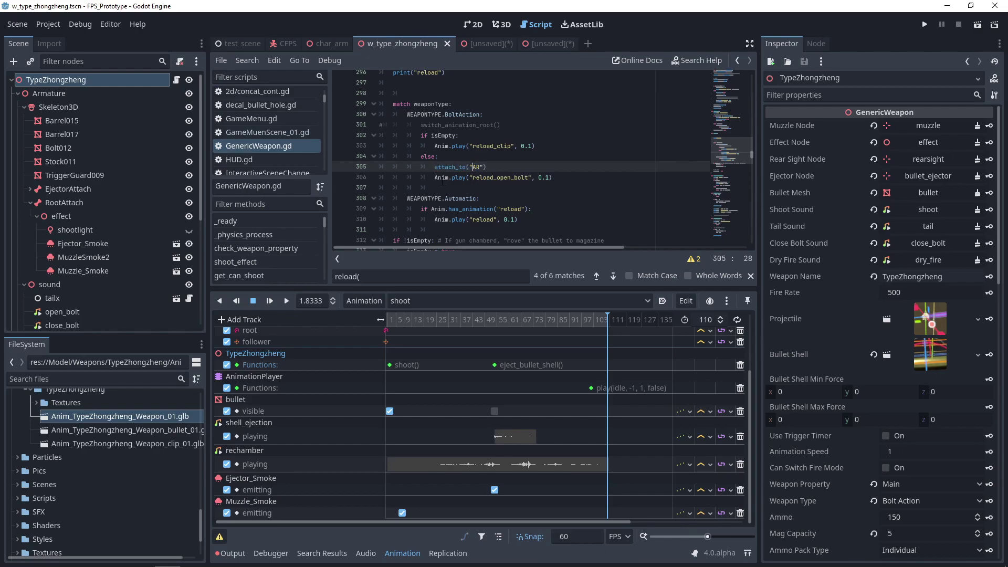
drag(446, 177, 552, 177)
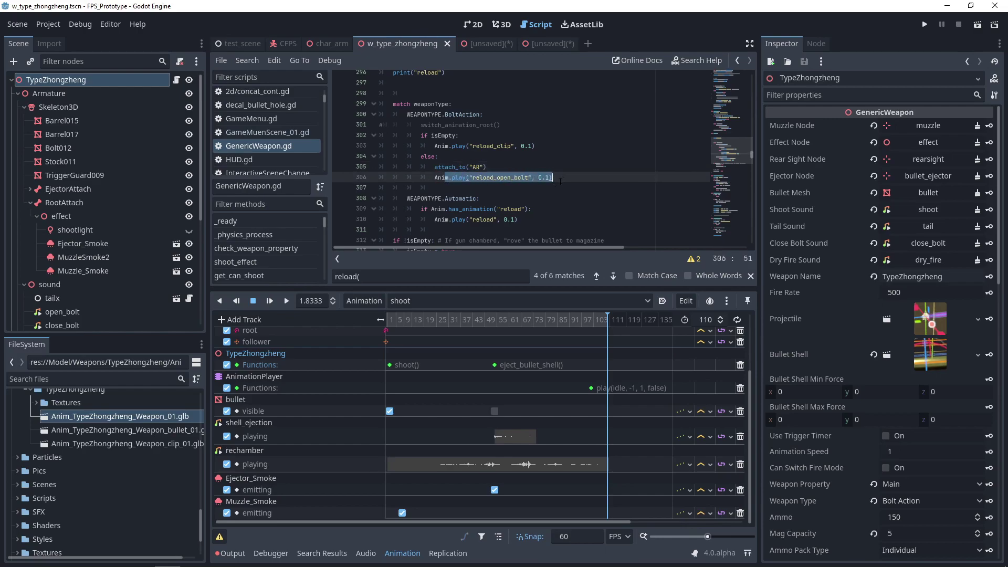
click(492, 177)
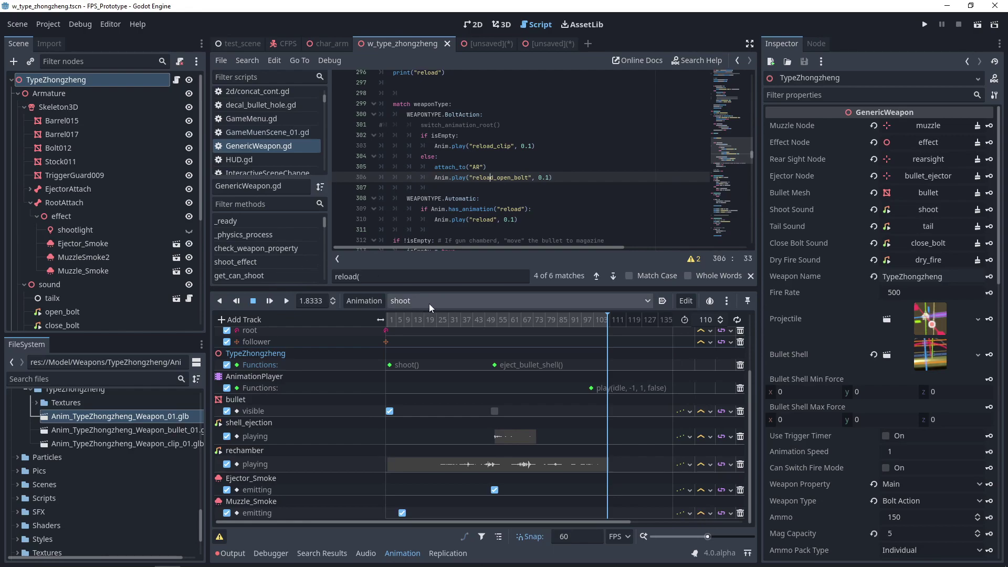
click(333, 49)
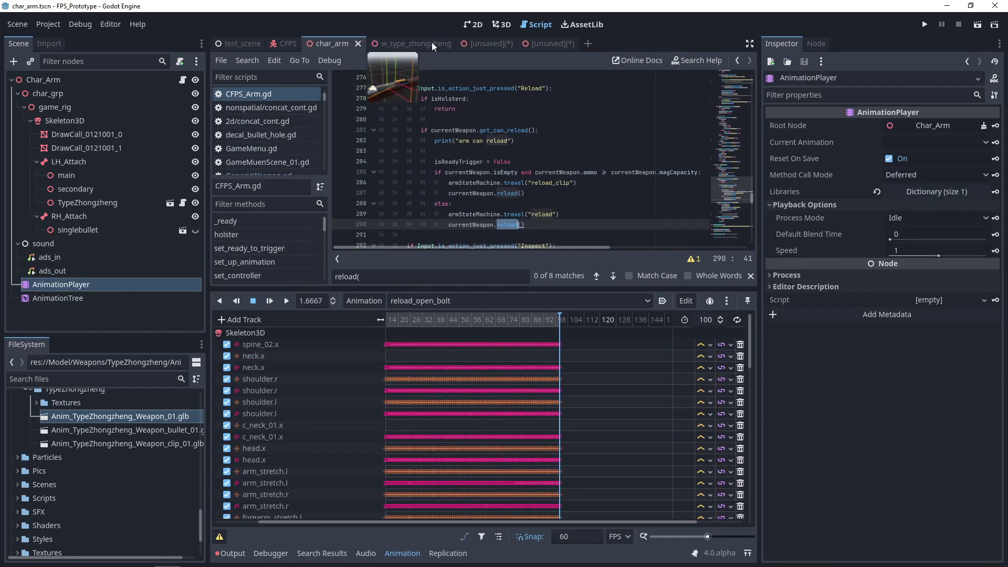
Step: Load the reload_close_bolt animation on the w_type_zhongzheng weapon's AnimationPlayer
click(430, 43)
scroll(121, 283, down, 5)
click(80, 321)
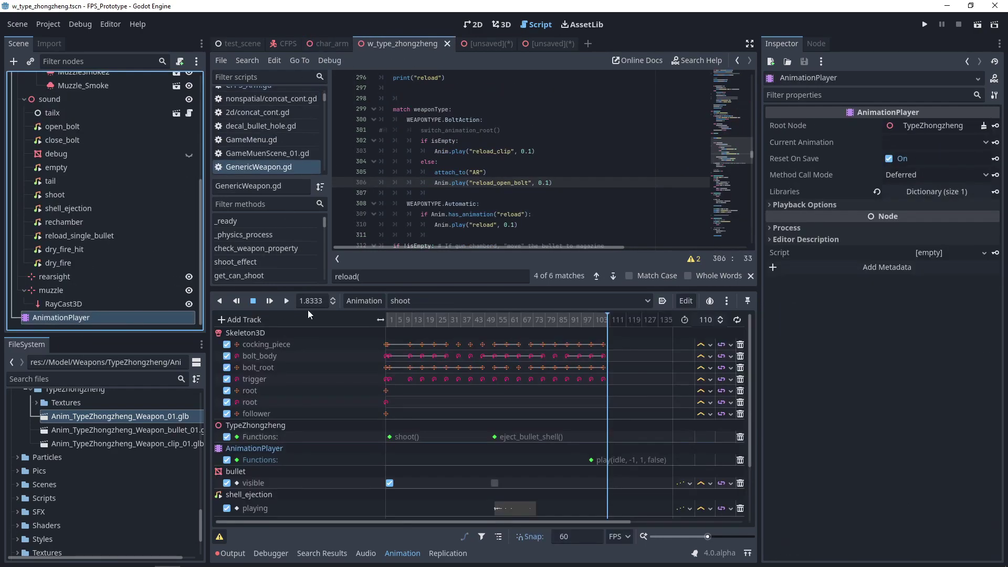
click(408, 303)
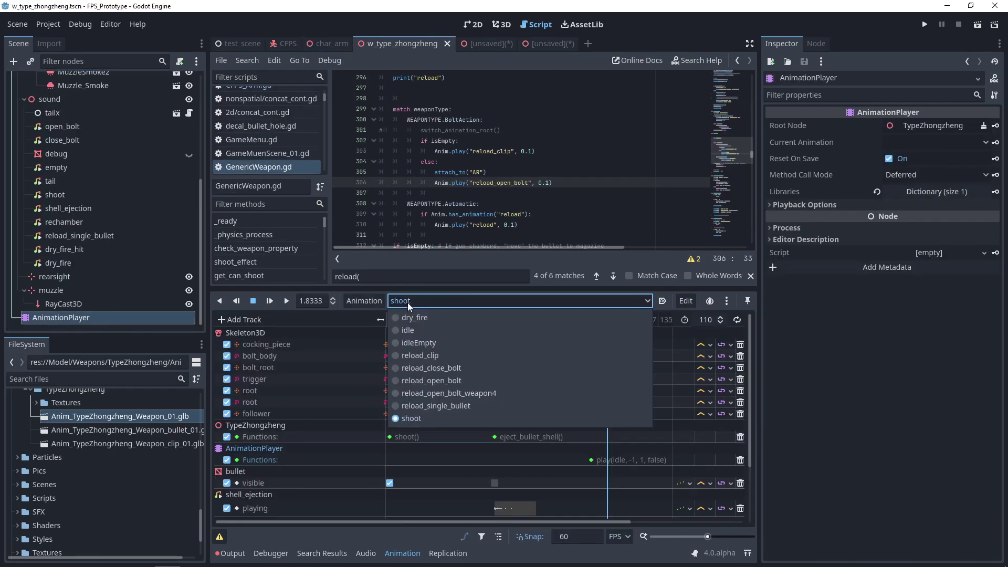
click(445, 368)
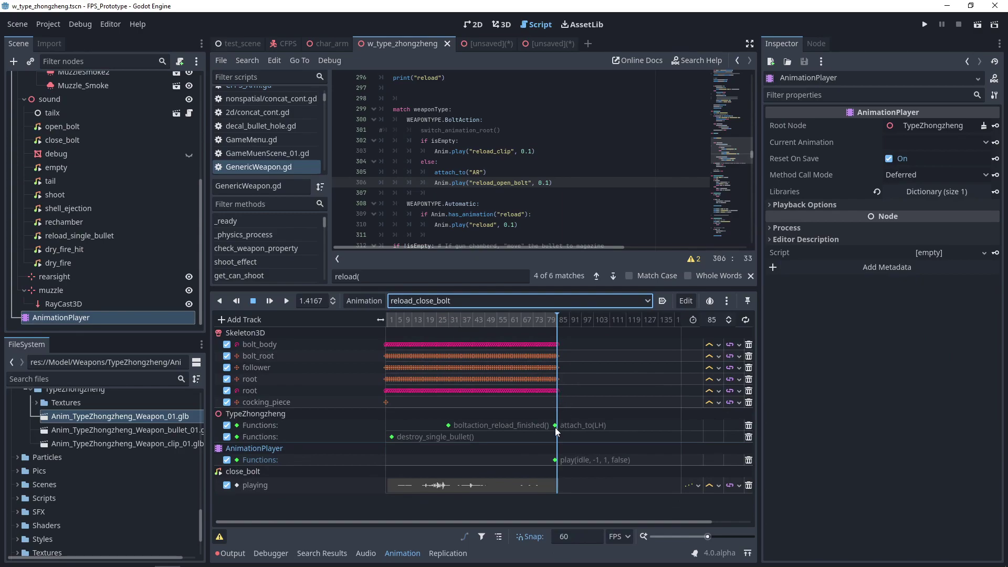
Step: Scrub reload_close_bolt, inspect its attach_to(LH) key, then go to test_scene
drag(438, 318, 549, 318)
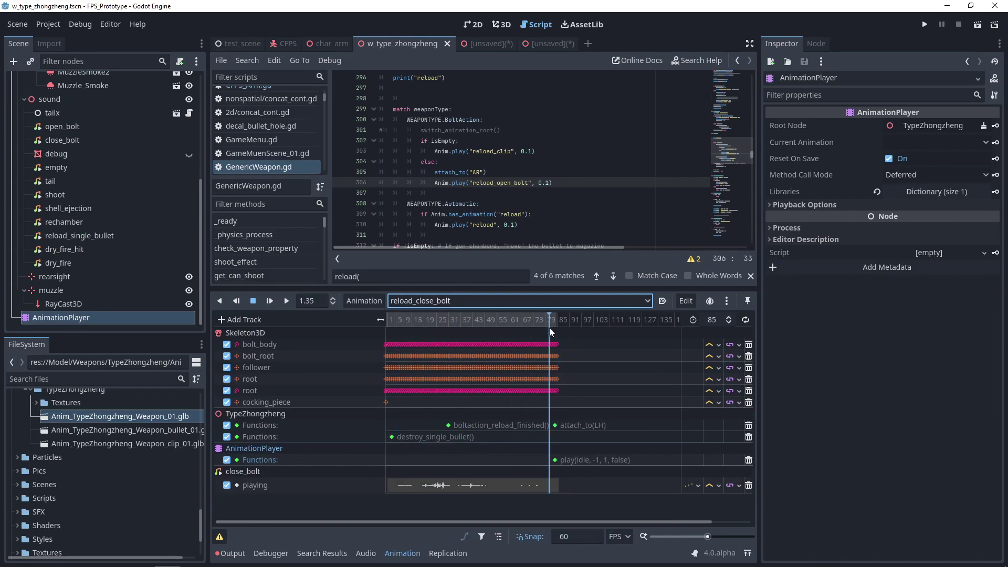
click(555, 426)
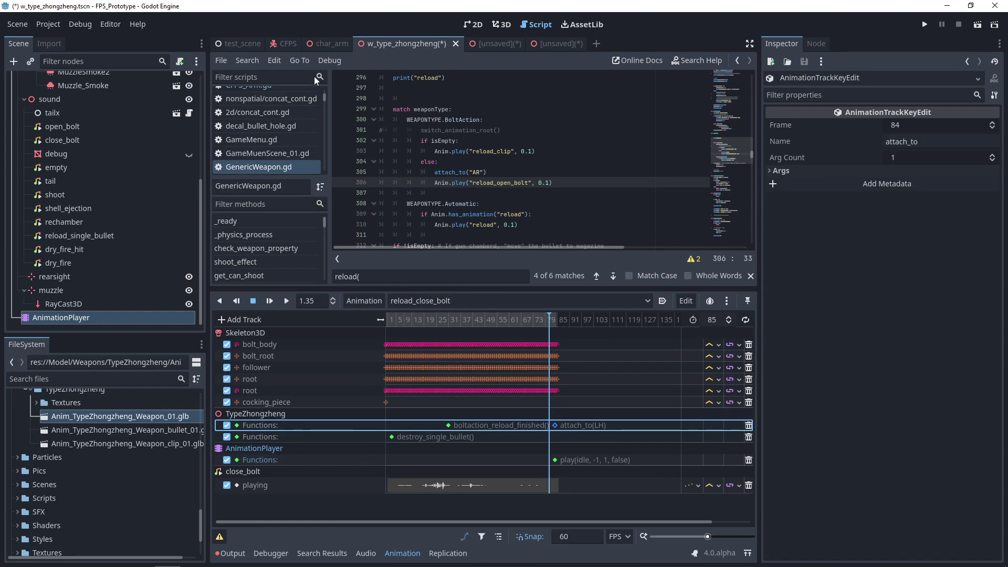
click(244, 42)
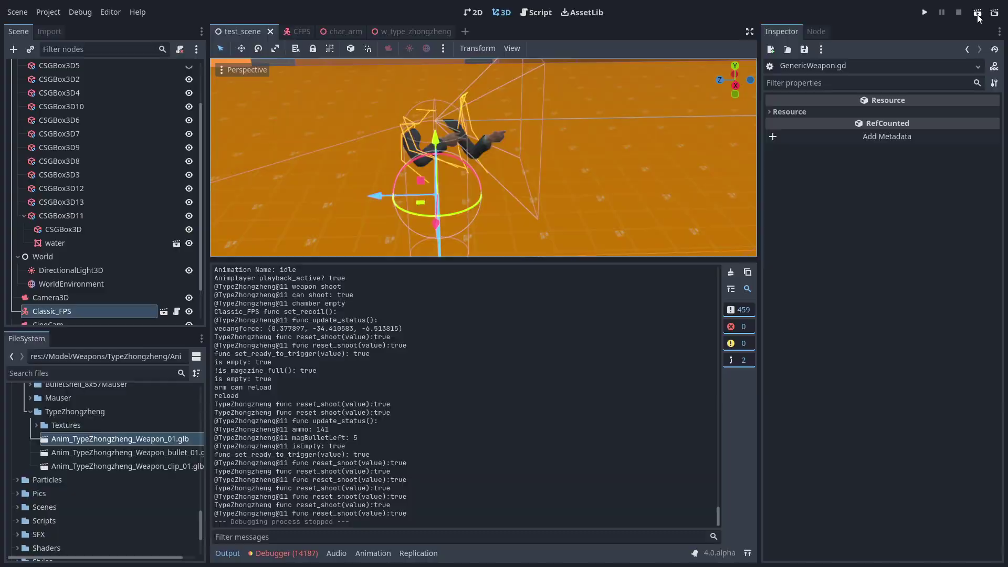
Step: Run the current scene, fire the rifle's last two rounds, and reload with R
click(978, 14)
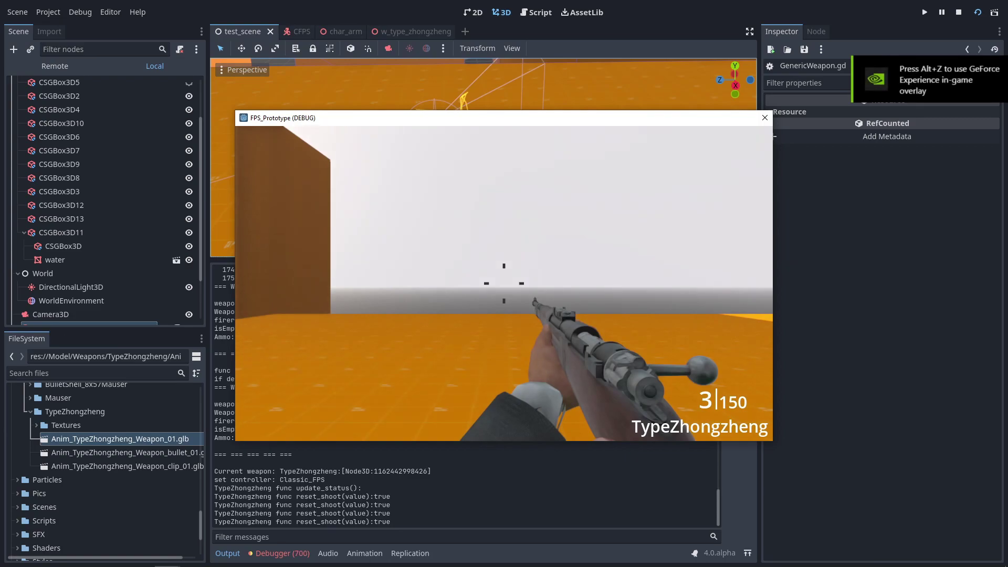
click(504, 284)
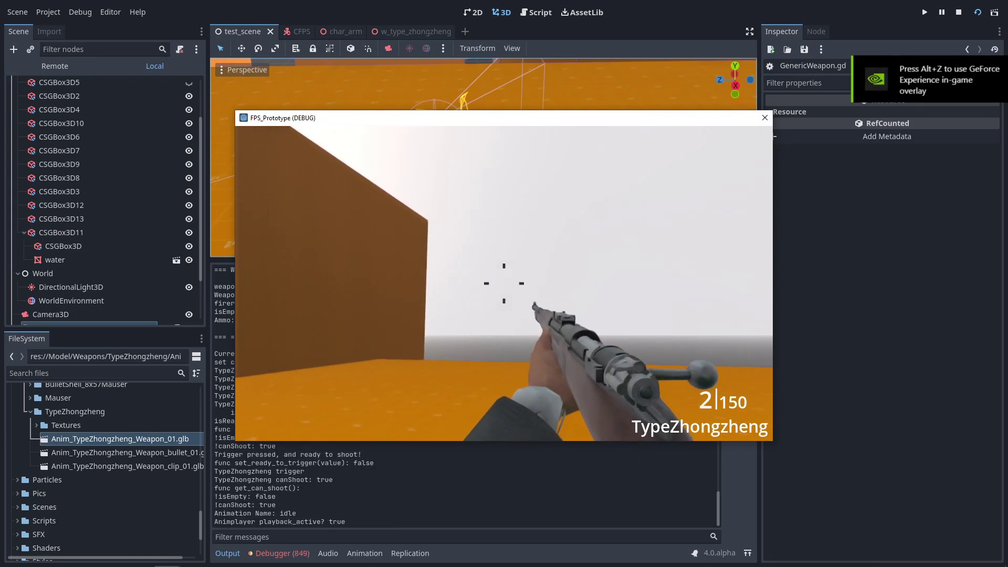
click(504, 283)
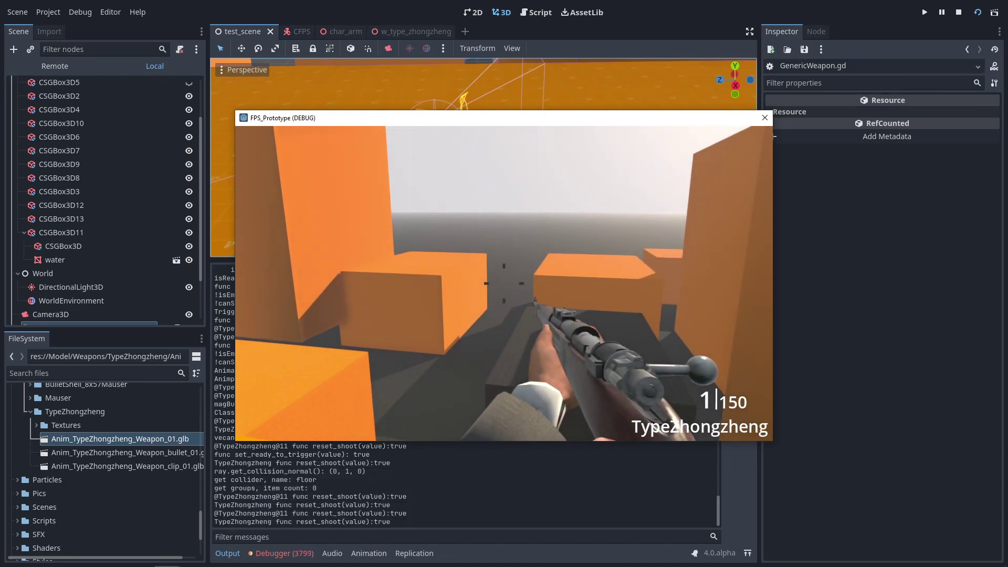
key(r)
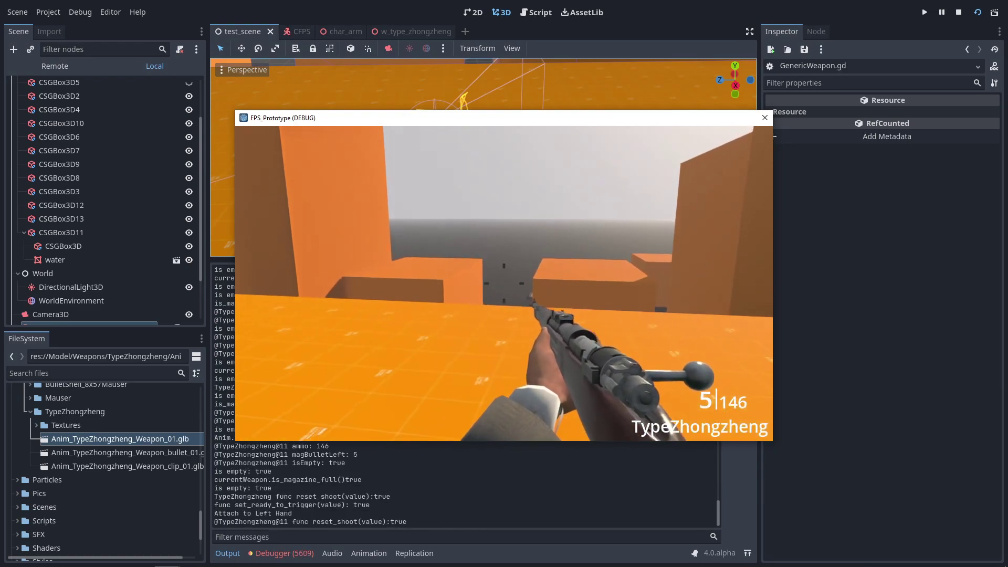
Step: Fire all five rounds of the fresh magazine, then dry-fire the empty rifle four times
click(505, 283)
click(504, 283)
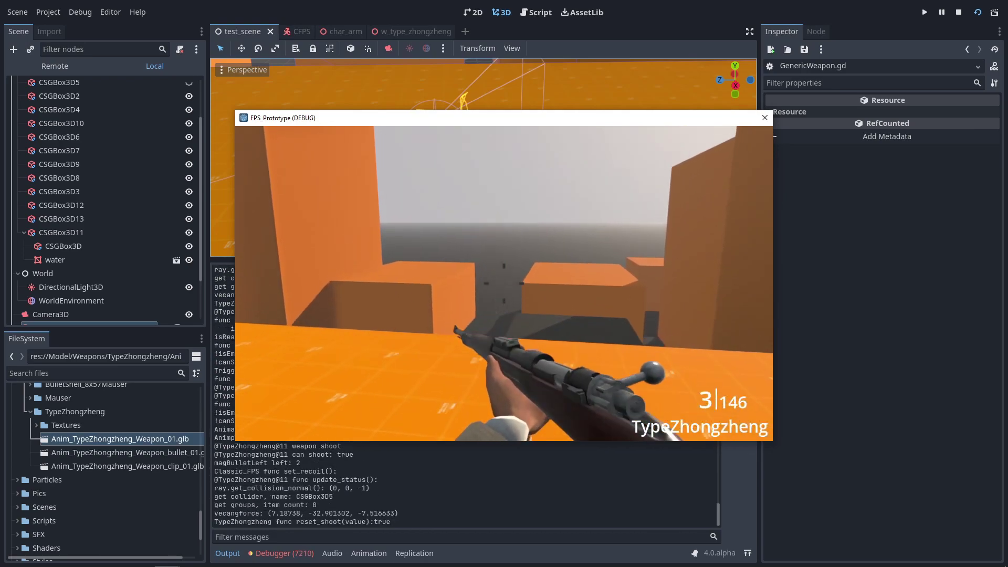
click(505, 283)
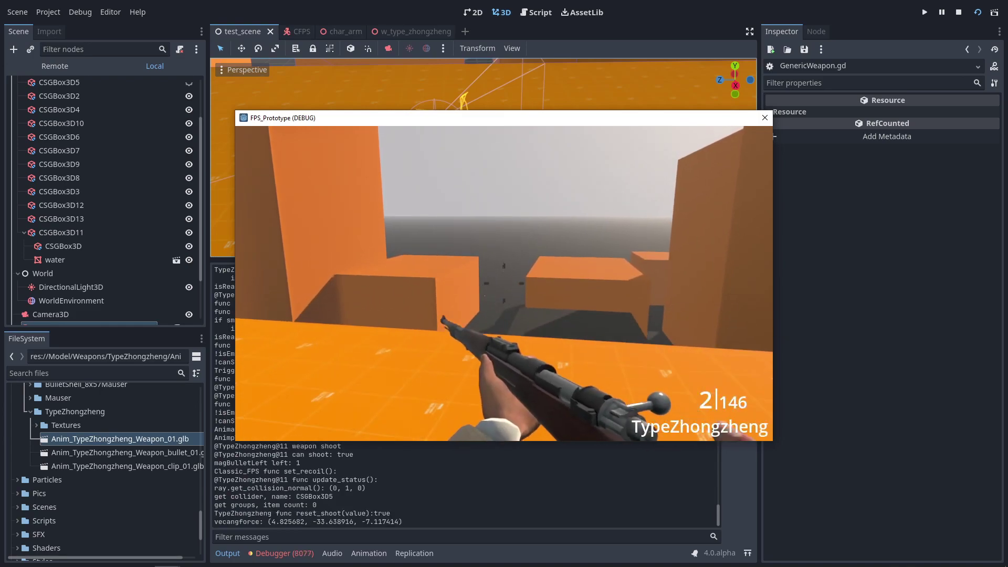
click(505, 283)
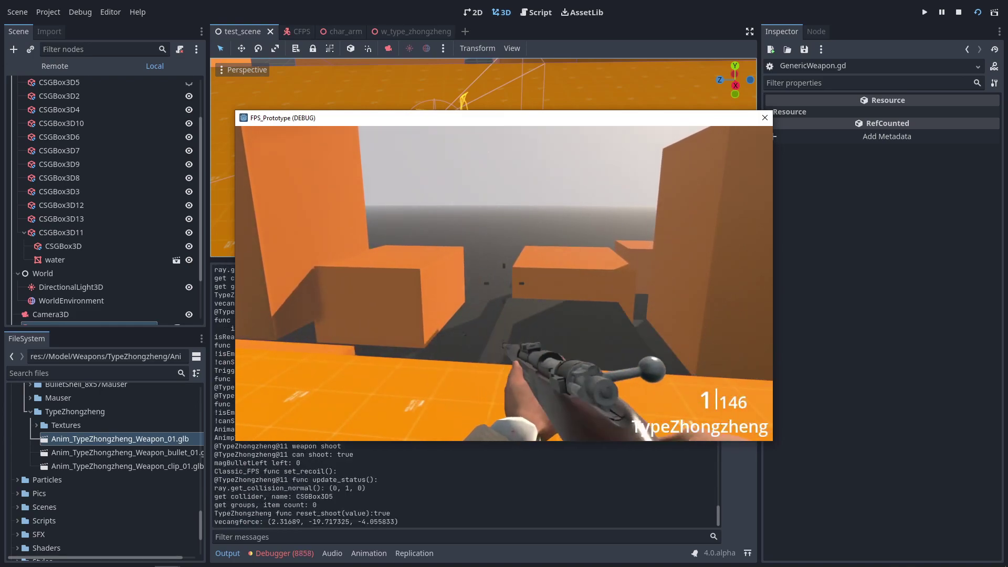
click(504, 283)
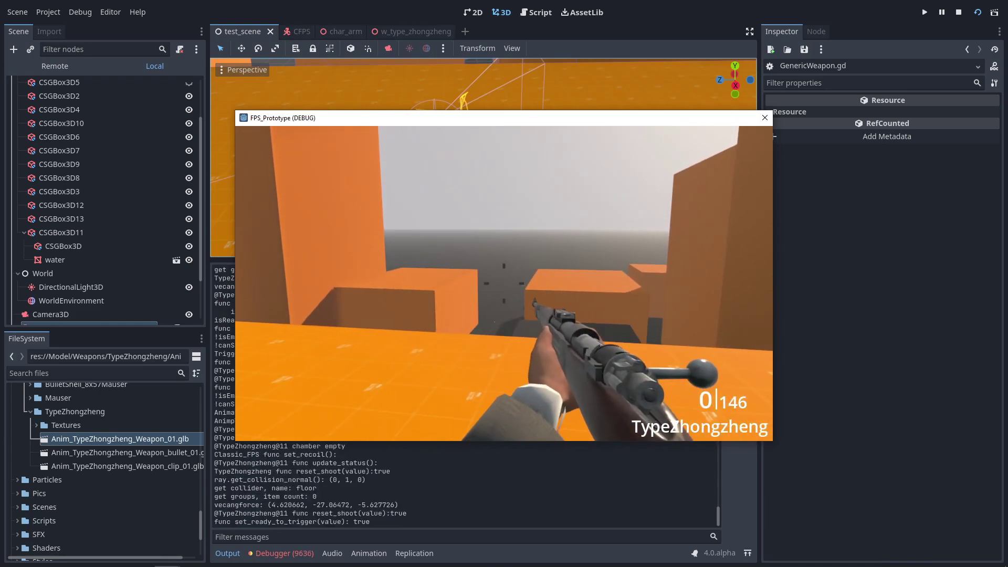
click(504, 283)
click(504, 283)
click(504, 283)
click(505, 283)
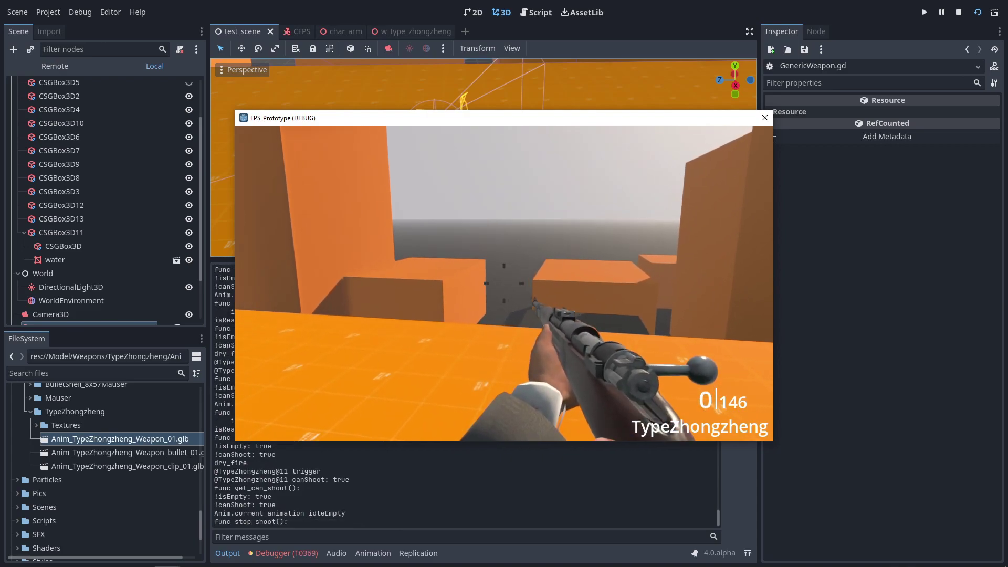
Step: Reload the rifle to 5|141, aim down sights, holster with 1, and play inspect twice with F
key(r)
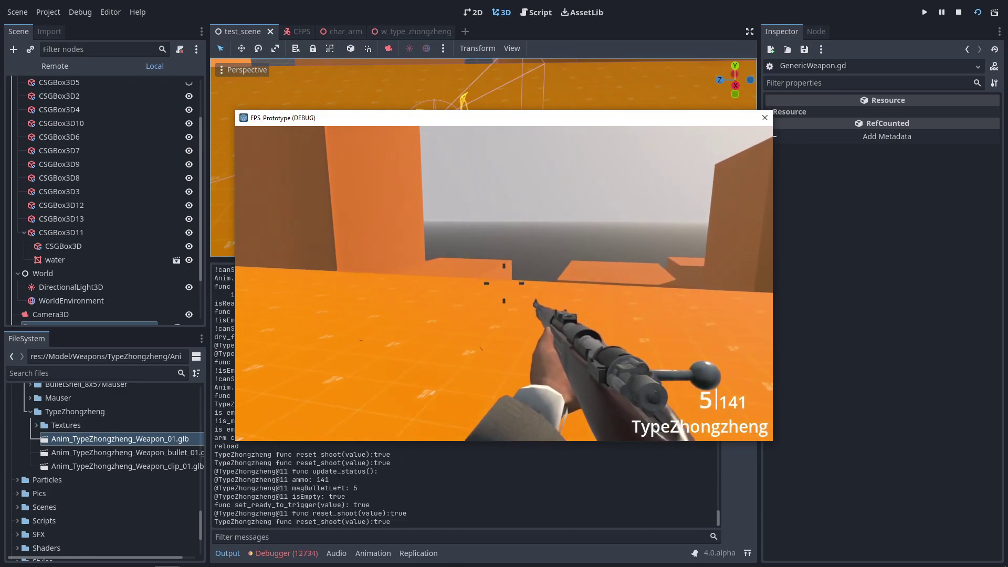
right_click(504, 284)
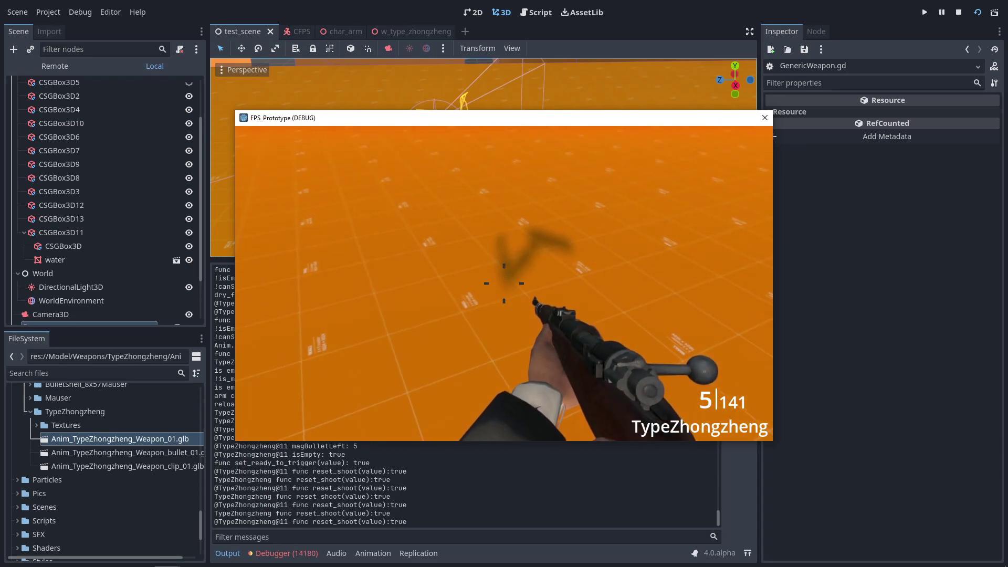
key(1)
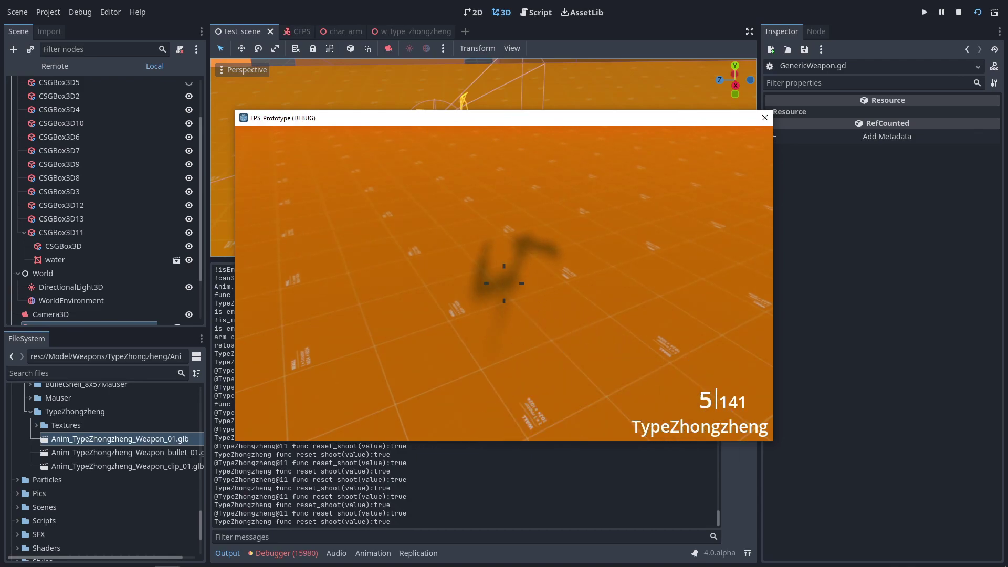
key(f)
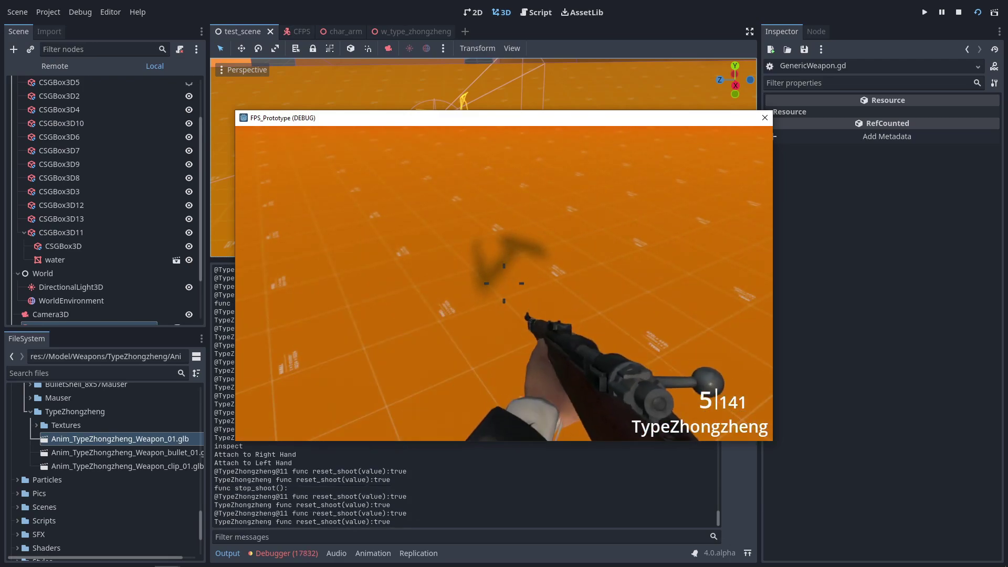
key(f)
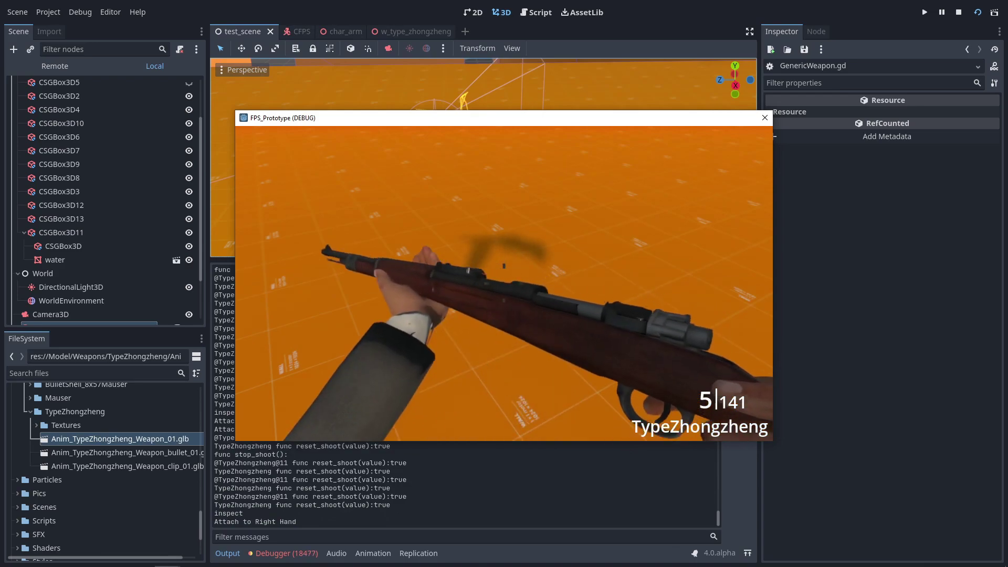